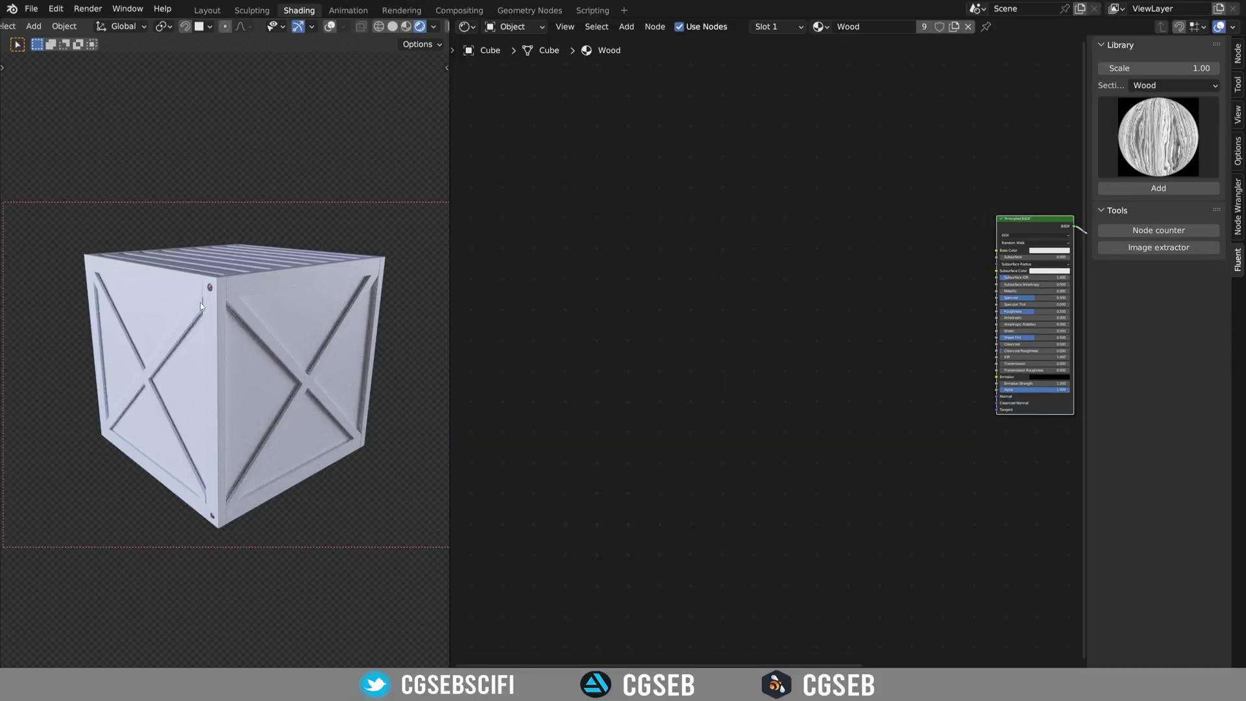
- Add a Fluent three-layer setup to the Wood material and set the first layer's color to green
middle_drag(812, 330, 685, 353)
scroll(684, 353, up, 2)
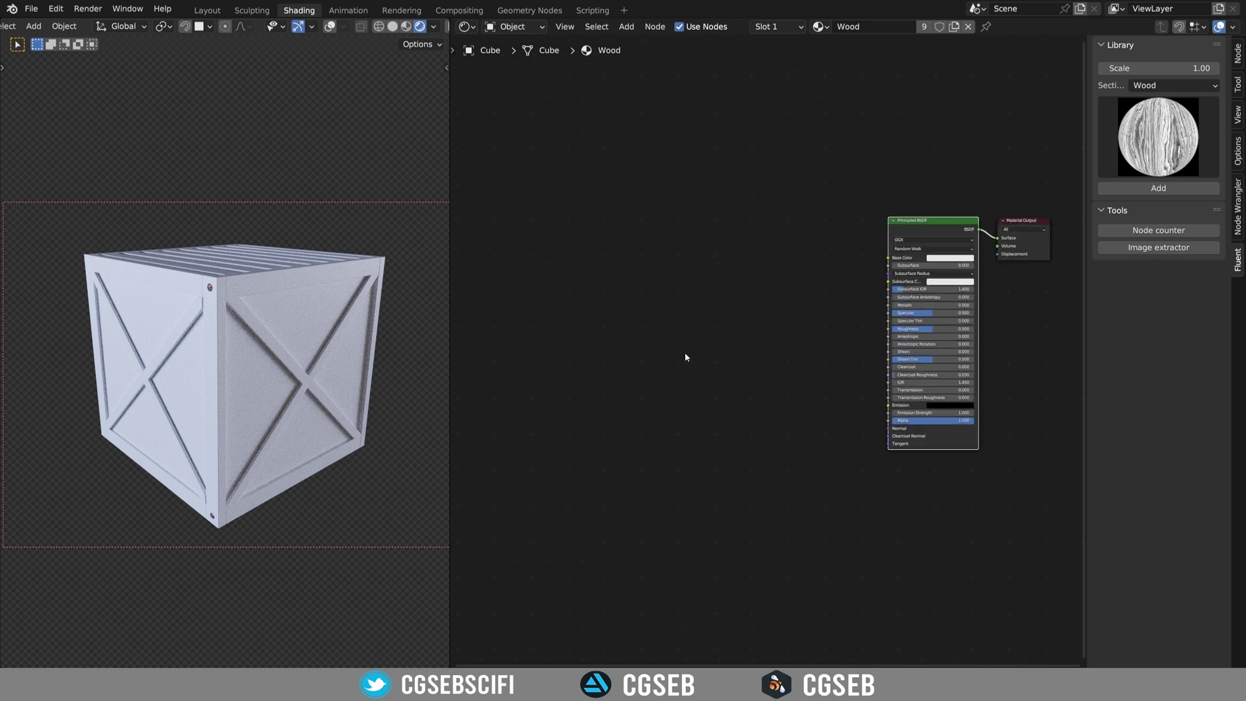
middle_drag(801, 322, 771, 327)
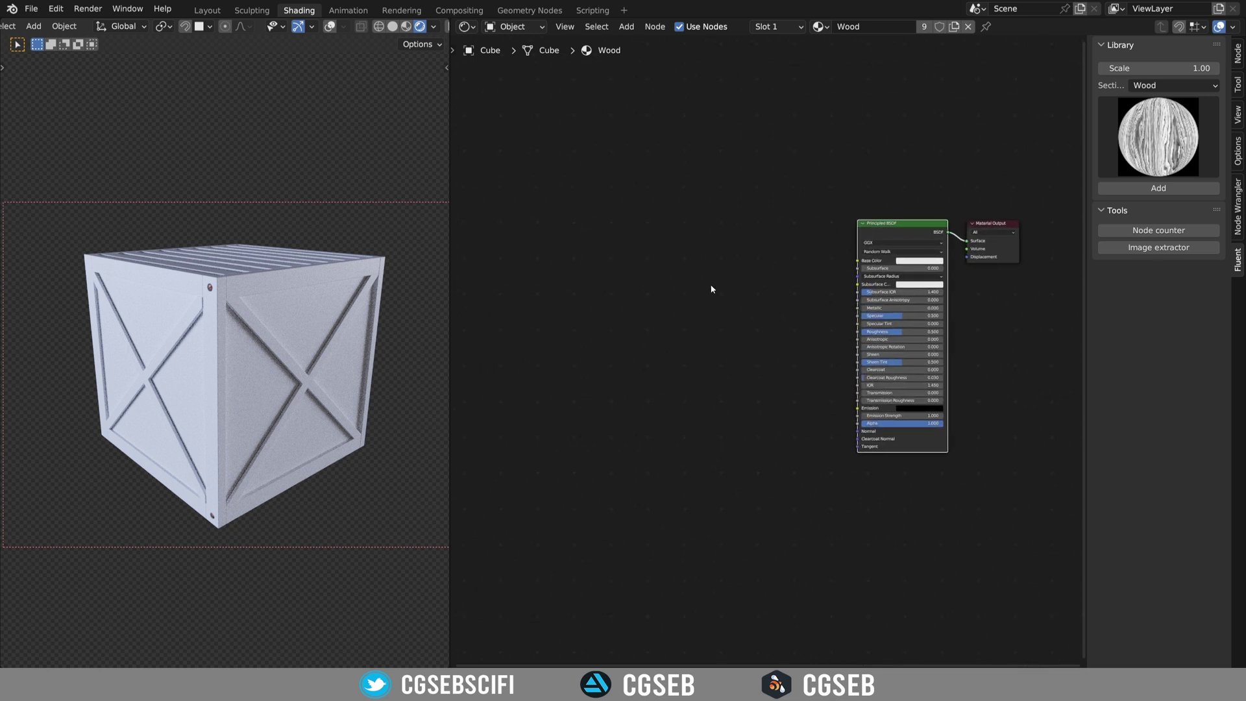
key(f)
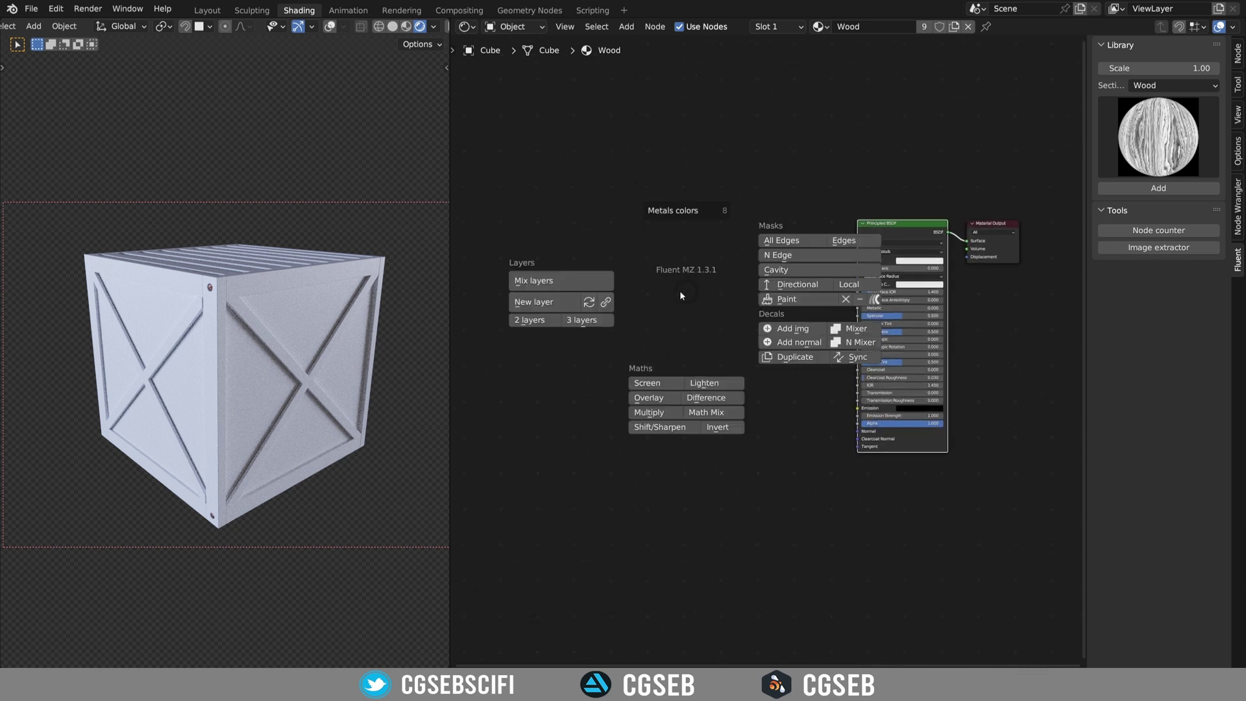
click(586, 321)
scroll(601, 363, up, 4)
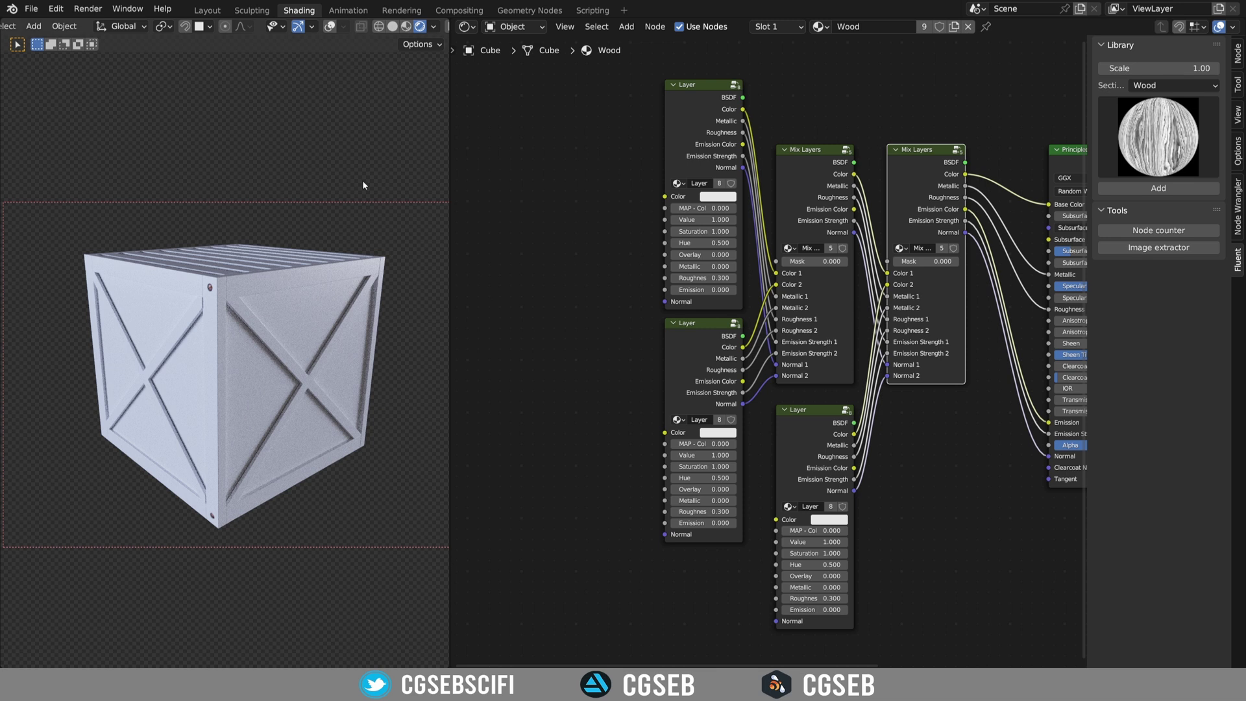
click(627, 188)
key(ctrl+v)
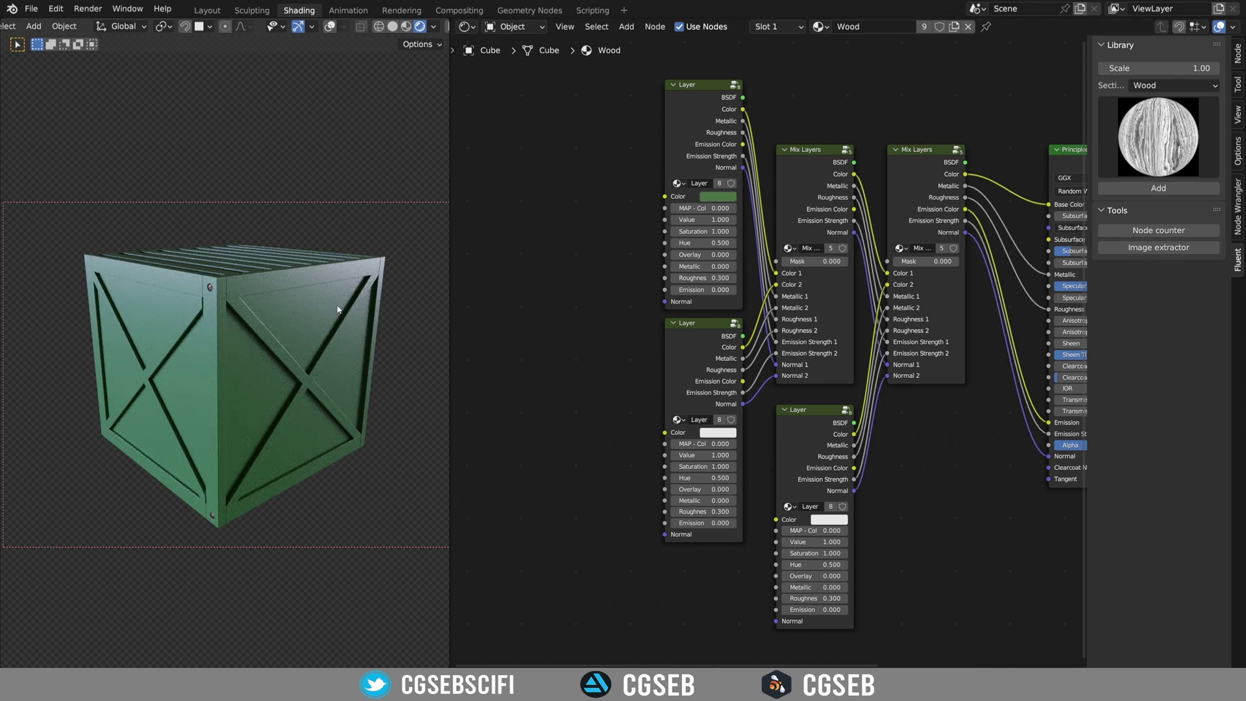
- Add a Hue Saturation Value node in front of the first layer
middle_drag(703, 278, 772, 287)
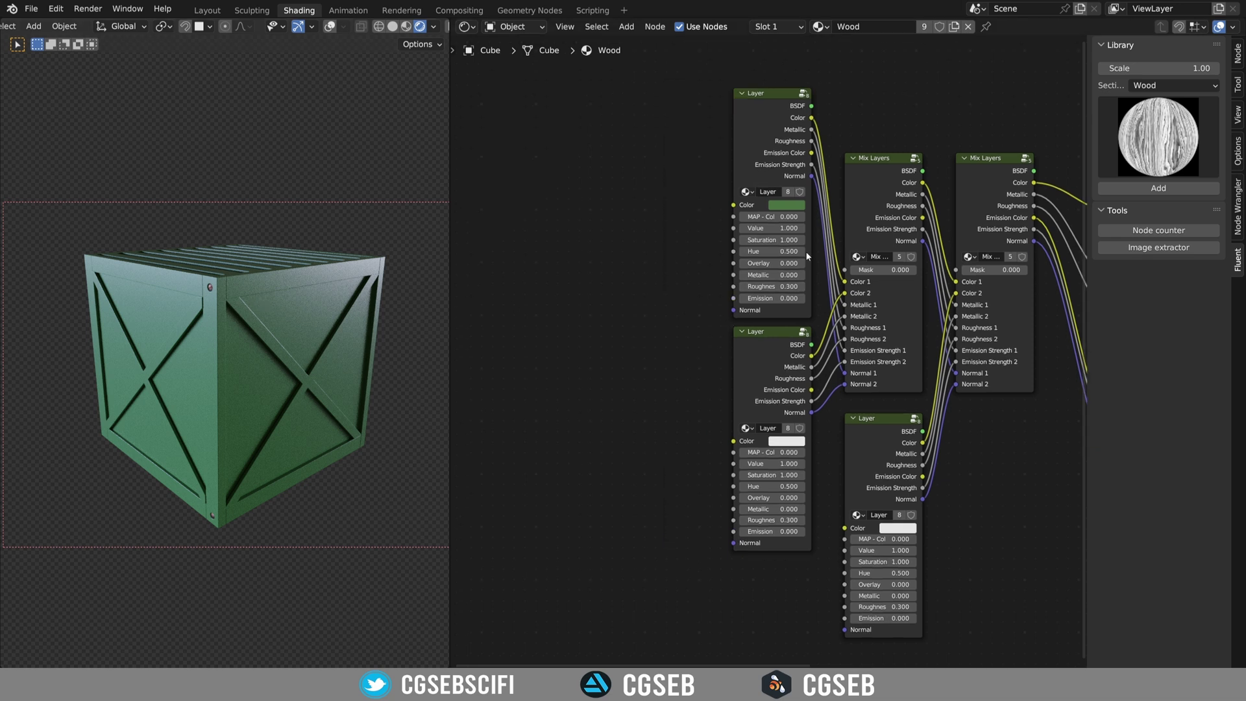
key(shift+a)
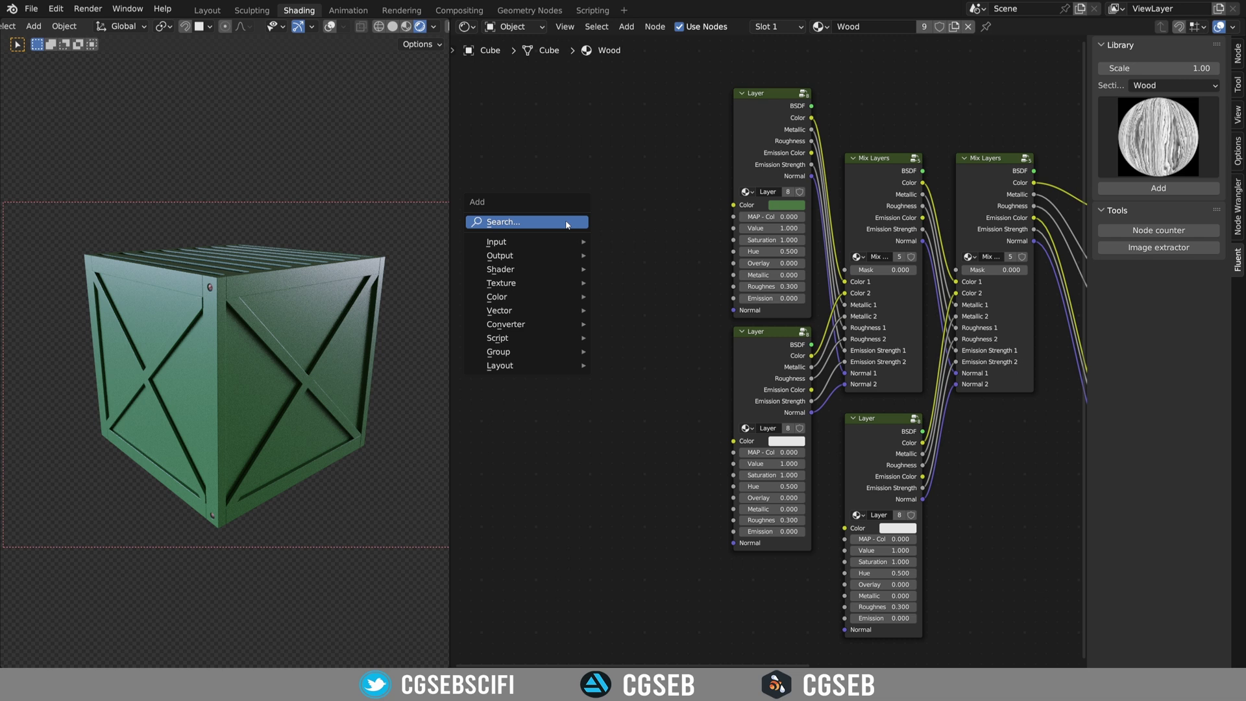
click(566, 224)
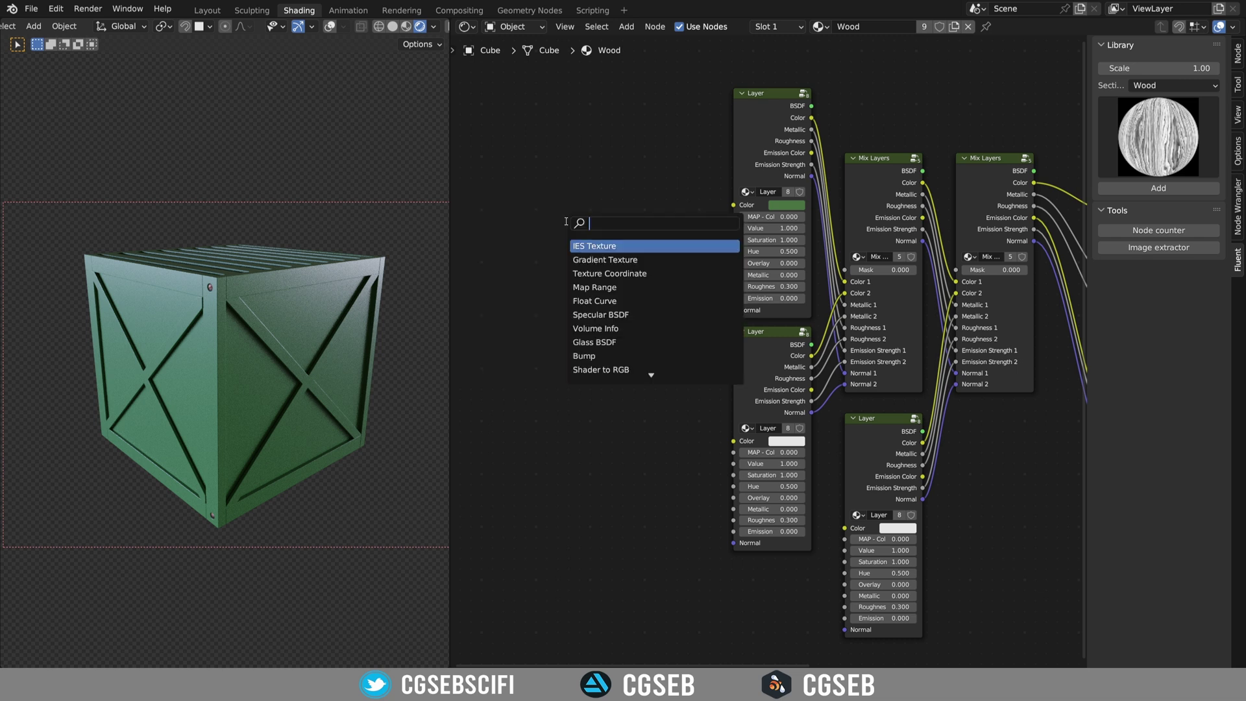
text(hue)
key(Return)
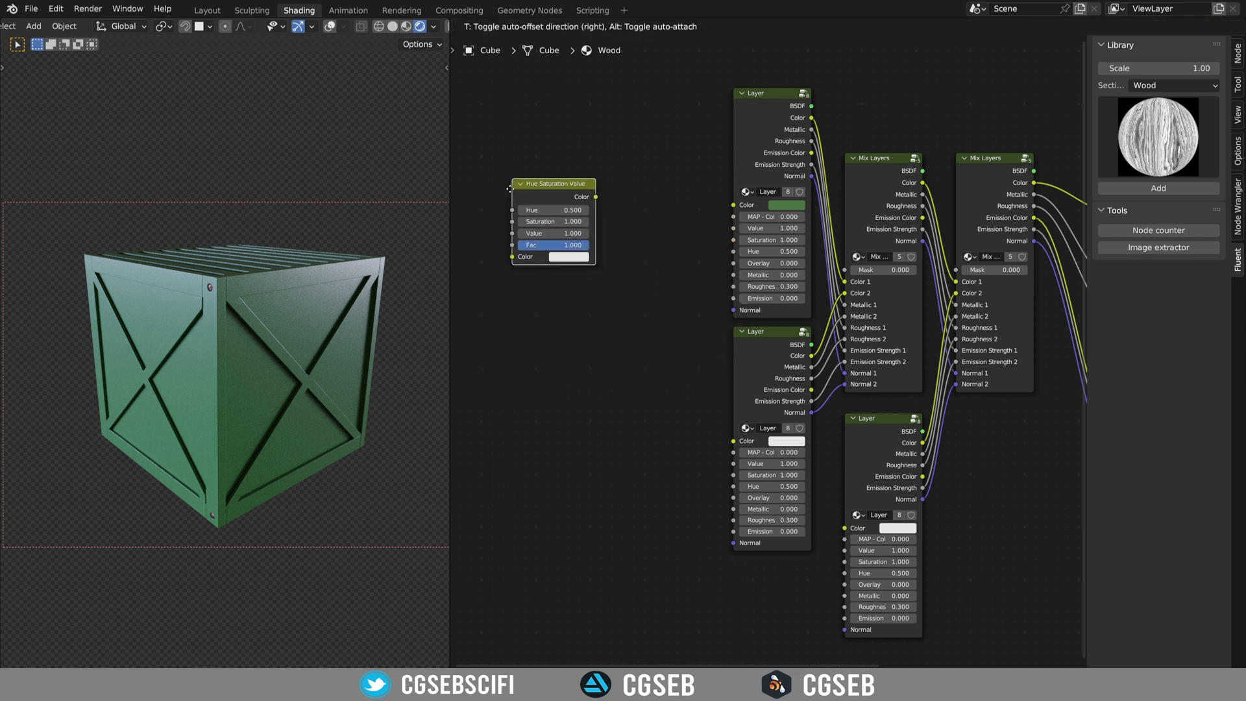
click(480, 177)
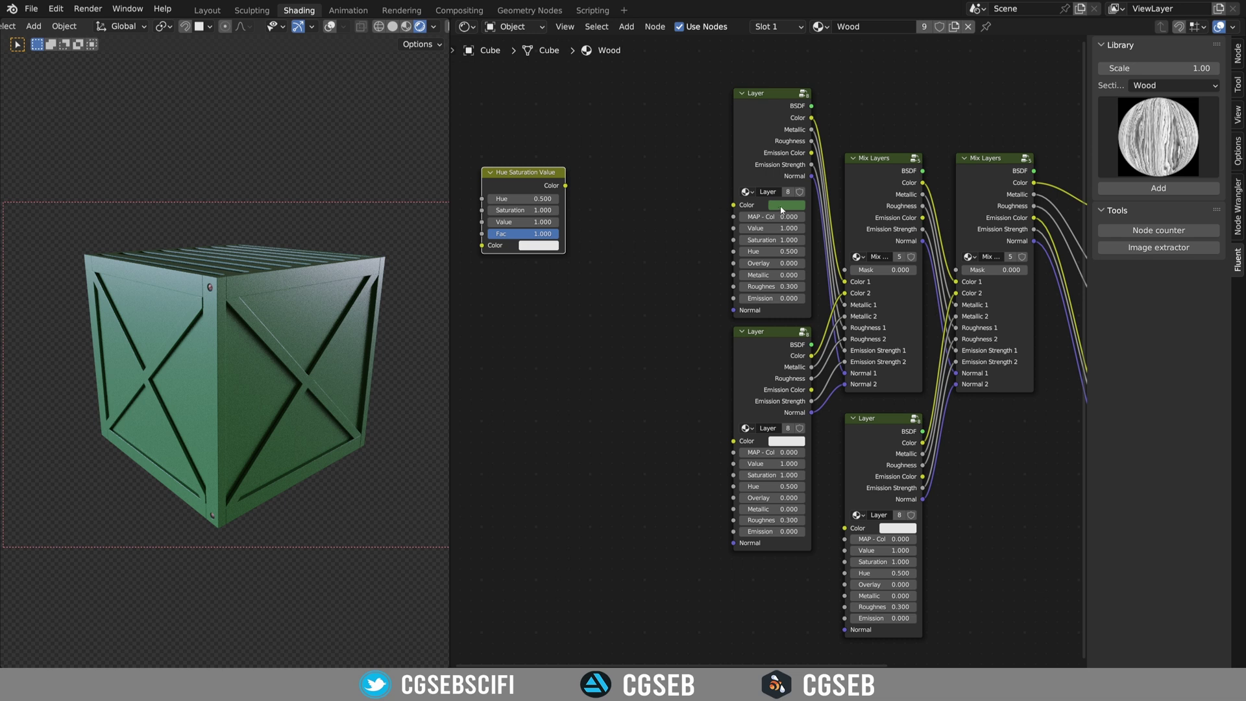
- Copy the first layer's green color into the Hue Saturation Value node and connect the node's output to that layer's Color input
key(ctrl+v)
middle_drag(612, 234, 678, 234)
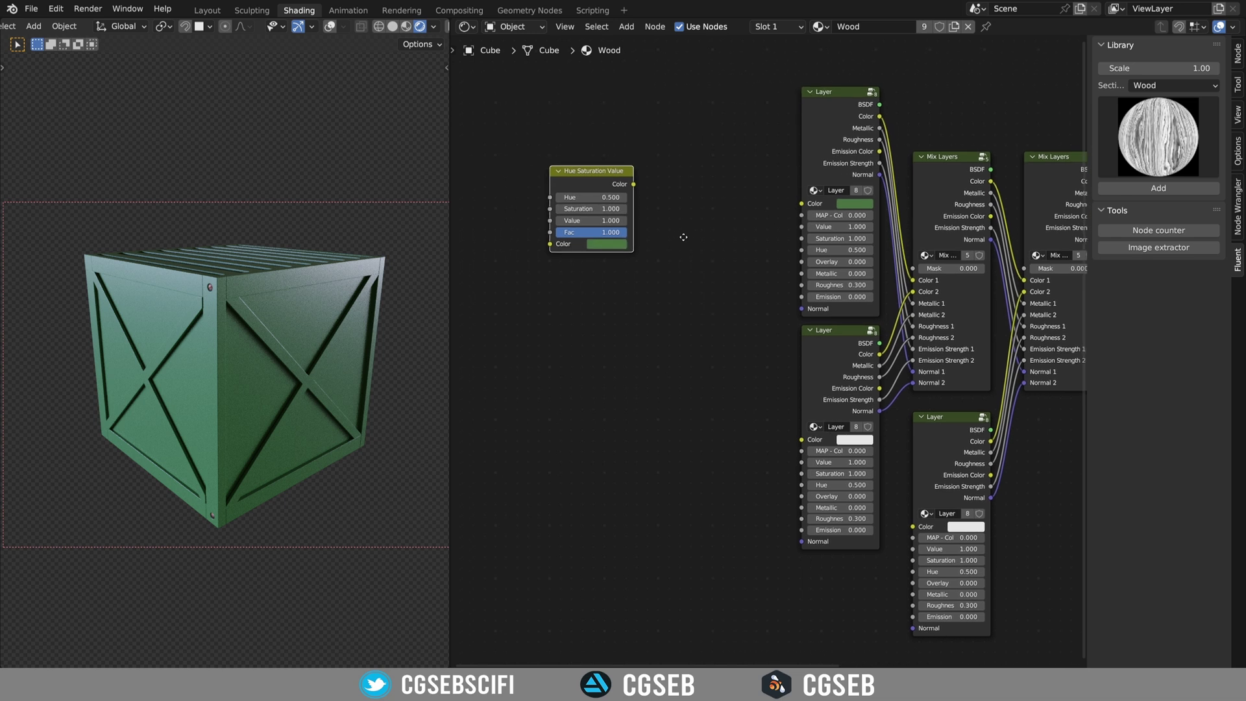
drag(633, 184, 802, 203)
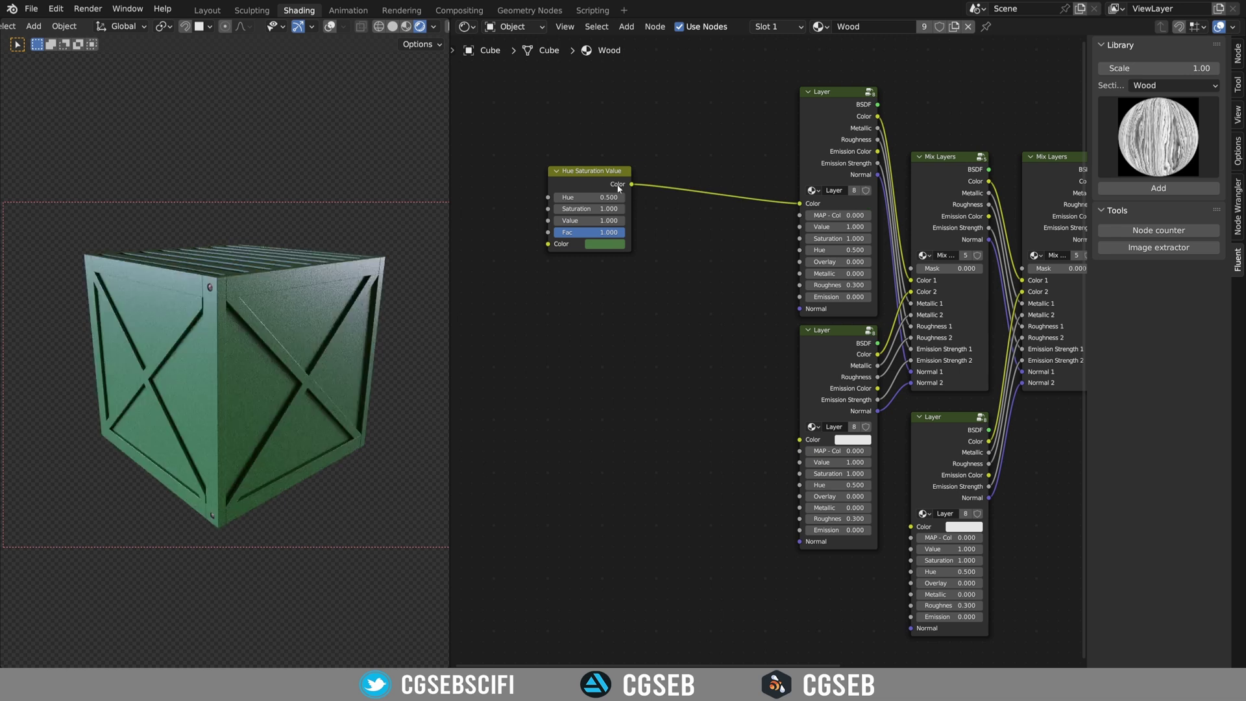
mouse_move(593, 179)
mouse_down()
mouse_move(548, 157)
mouse_move(598, 159)
mouse_up()
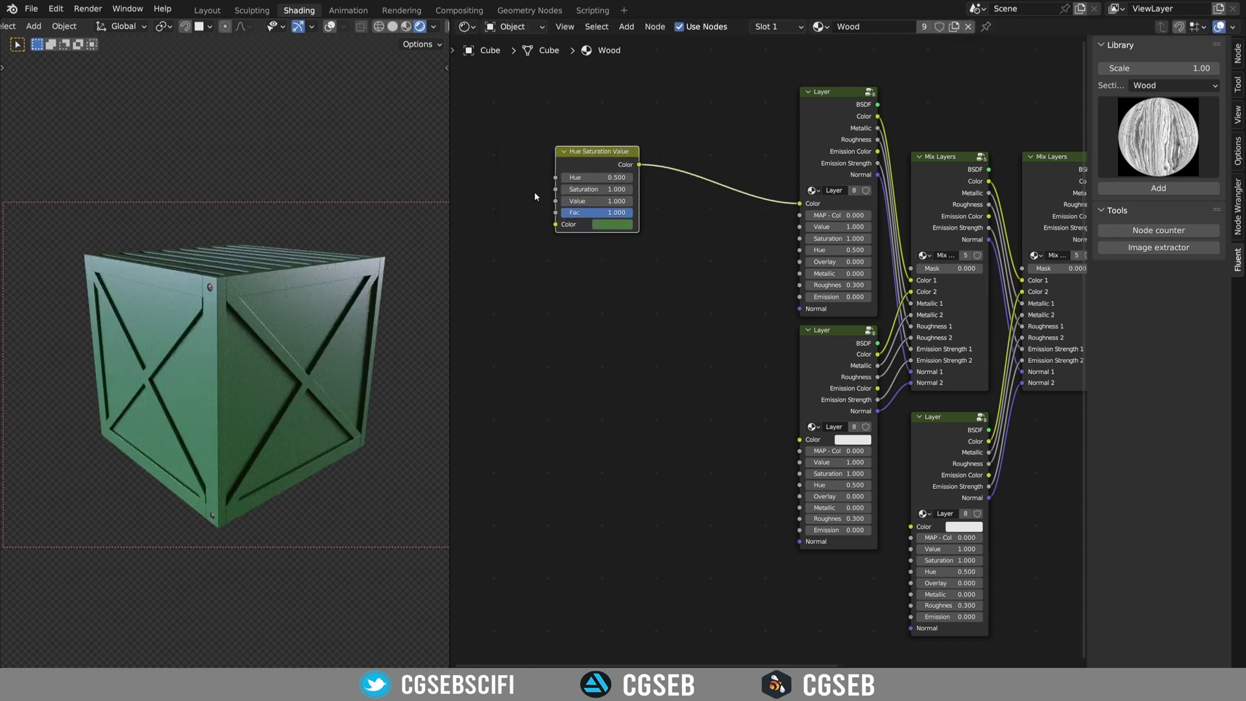
- Add the Grunge 05 texture from the Grunges section of the Fluent library beside the Hue Saturation Value node
scroll(636, 237, up, 1)
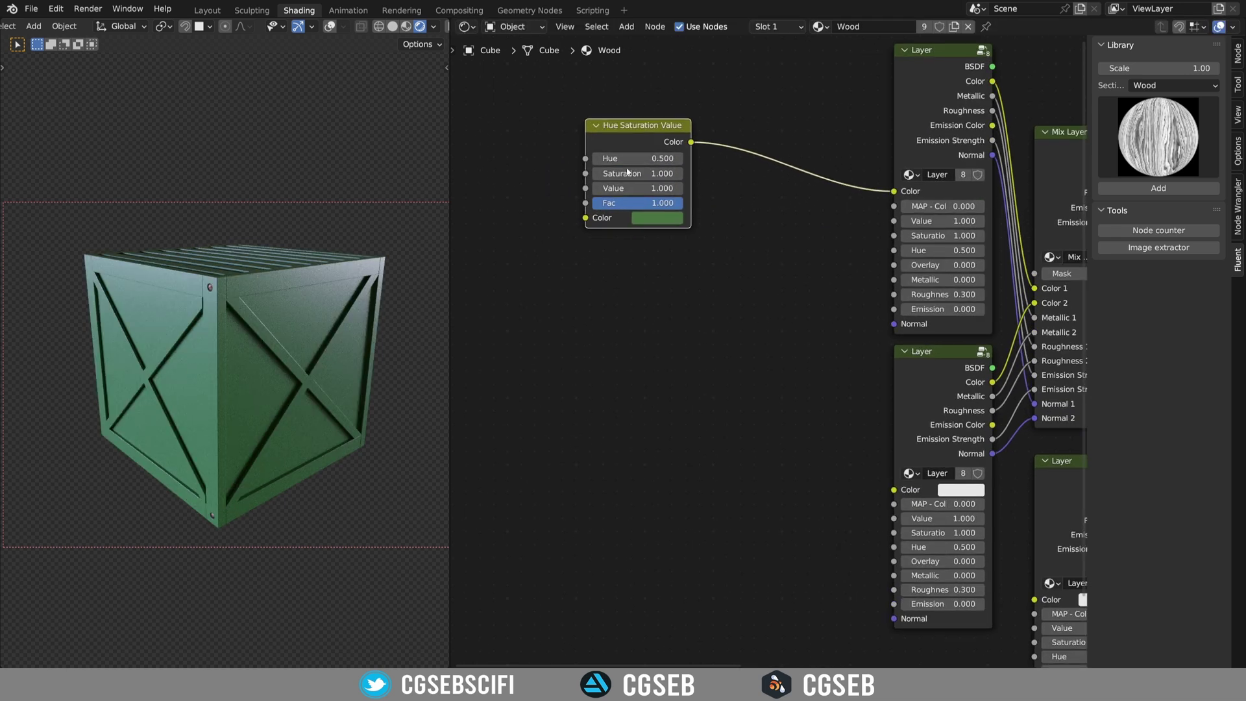
middle_drag(619, 217, 714, 208)
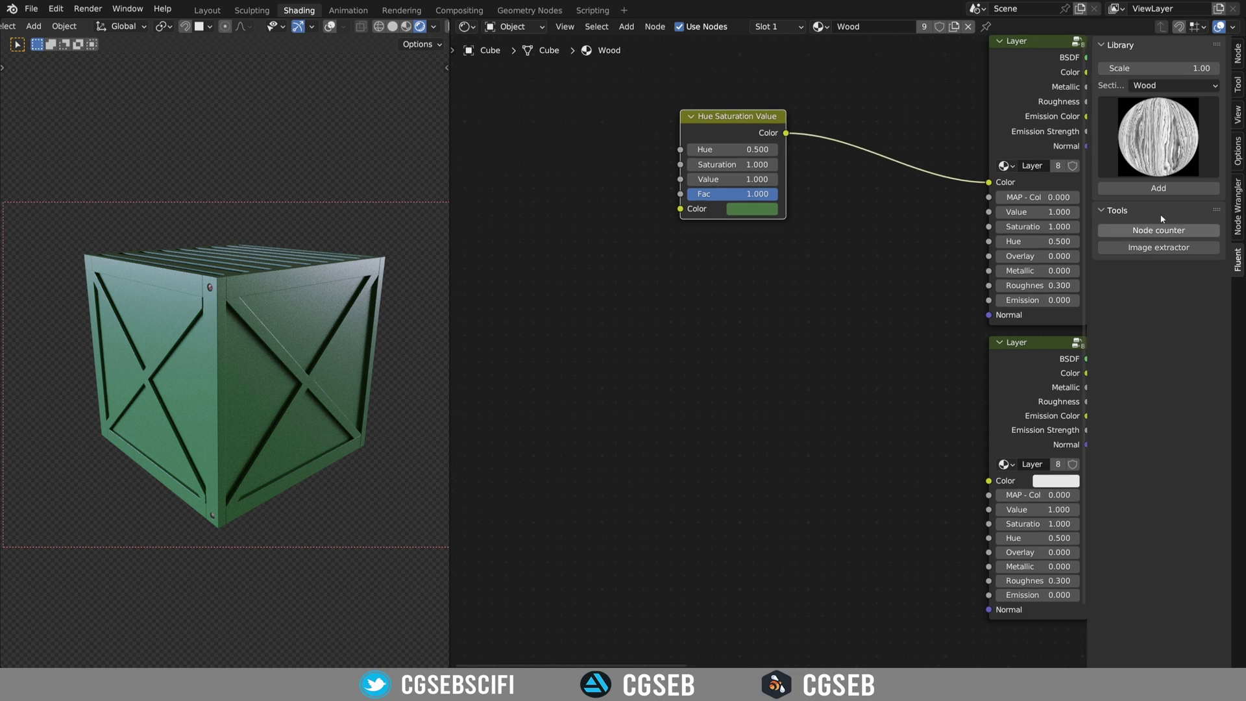
click(1162, 87)
click(1149, 115)
click(1159, 136)
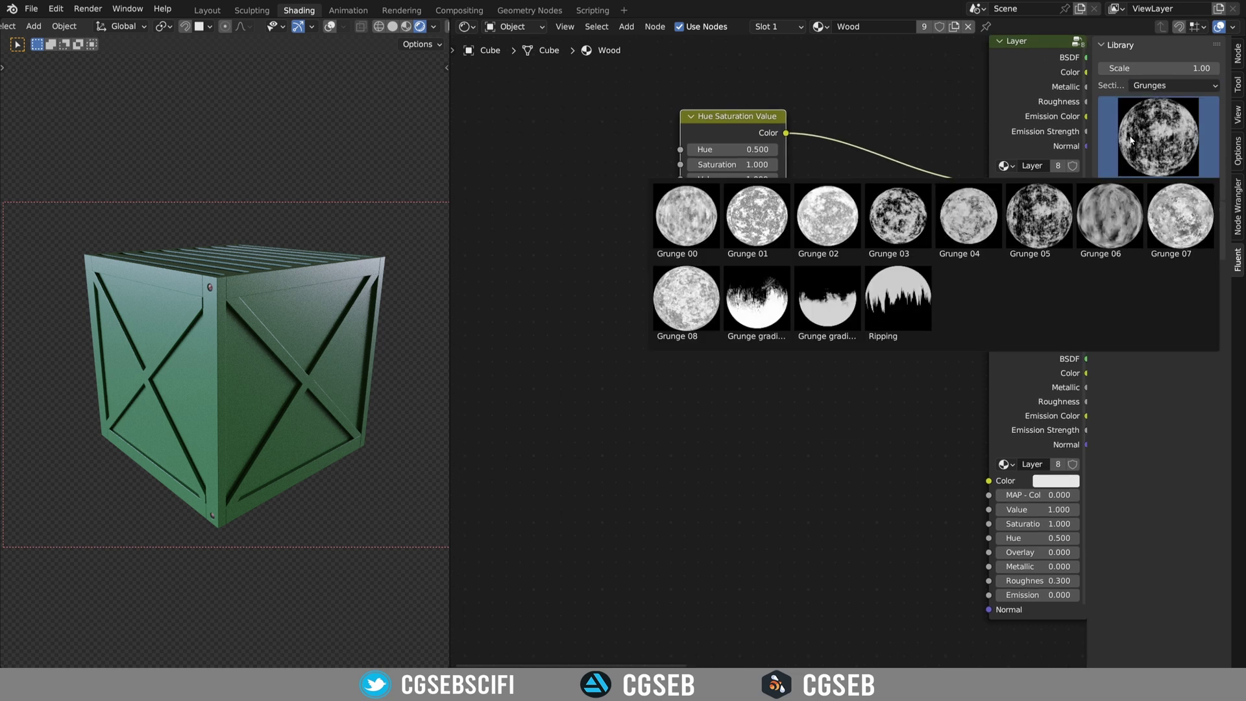
click(1057, 224)
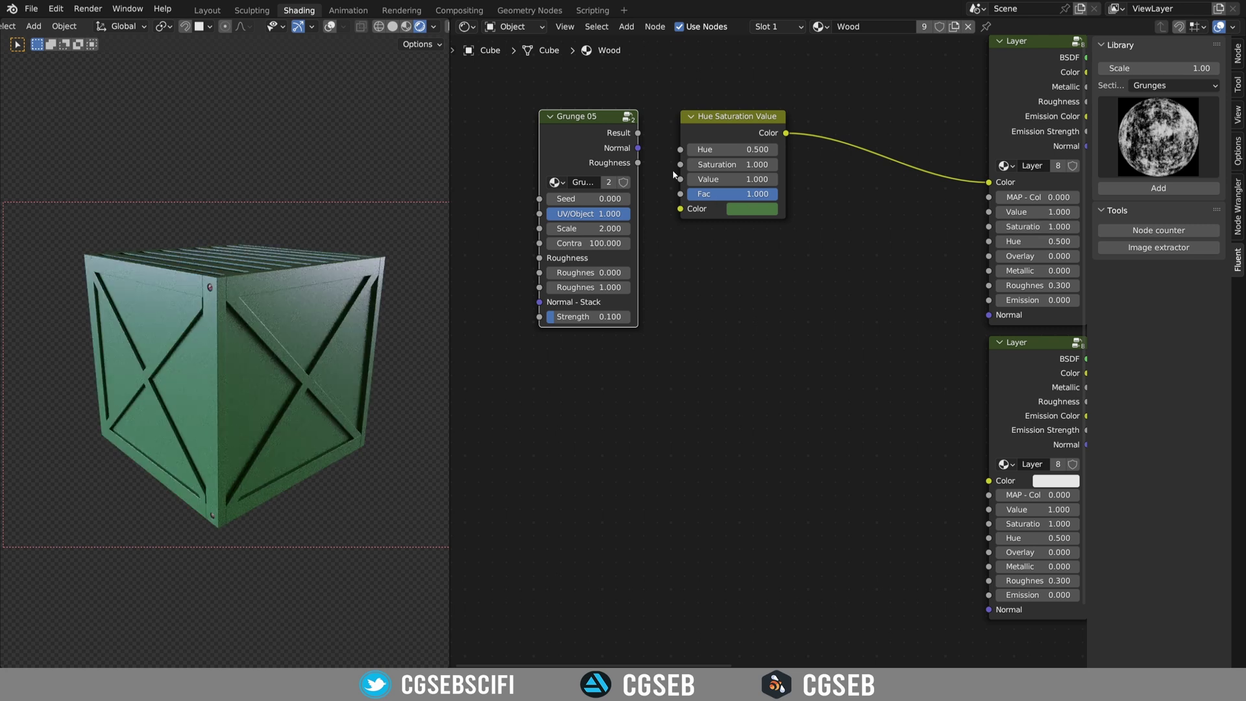
- Connect Grunge 05's Result to the Hue Saturation Value node's Fac, set Value to 0.8, and inspect the crate's surface
drag(637, 133, 682, 194)
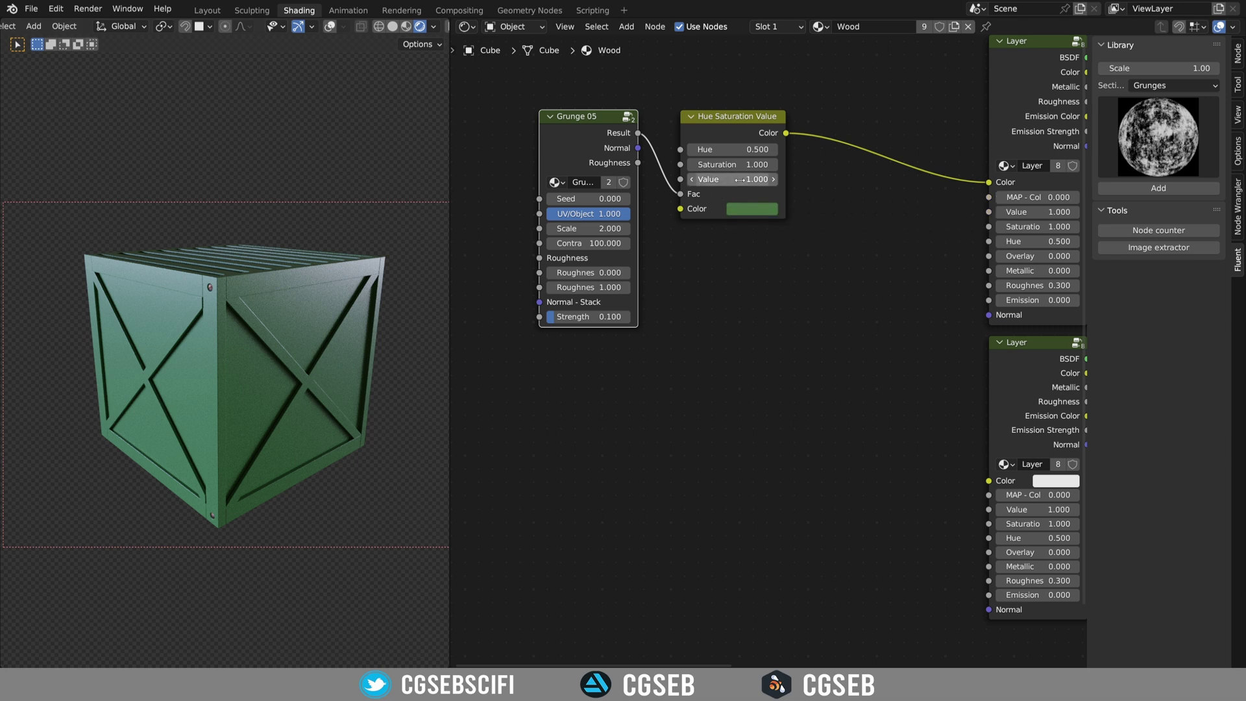
click(692, 181)
click(692, 181)
scroll(323, 363, up, 8)
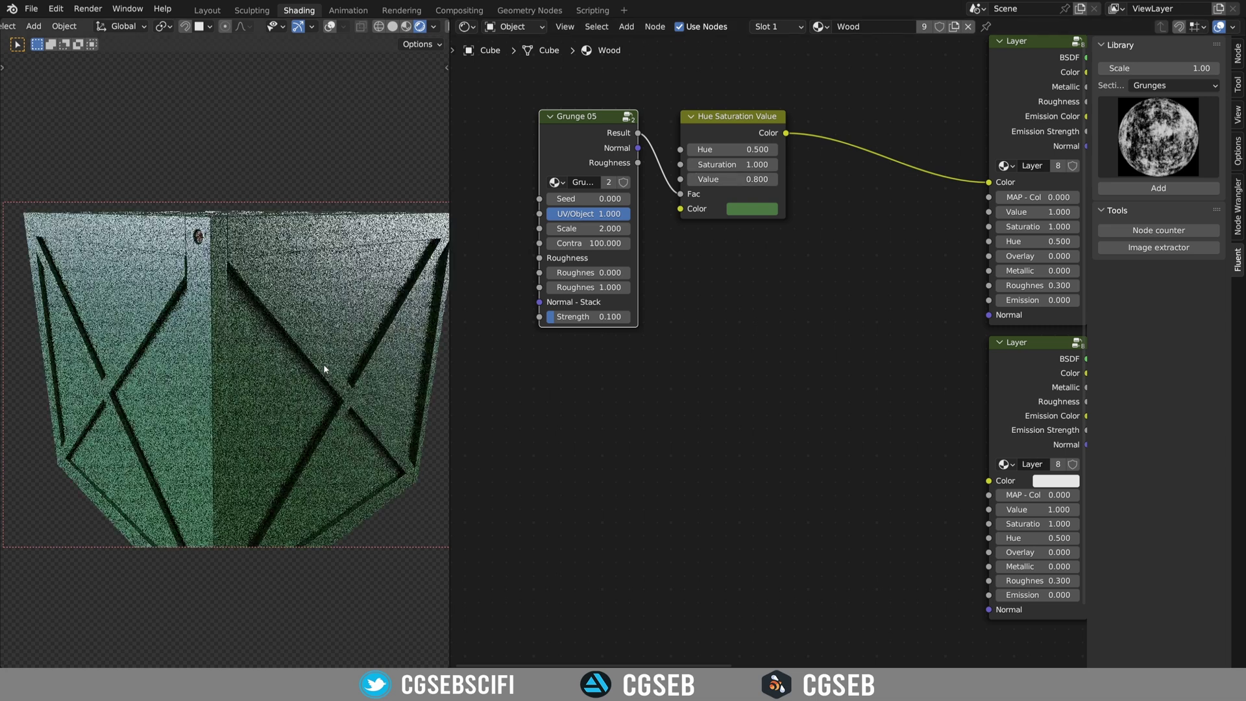
scroll(280, 286, up, 2)
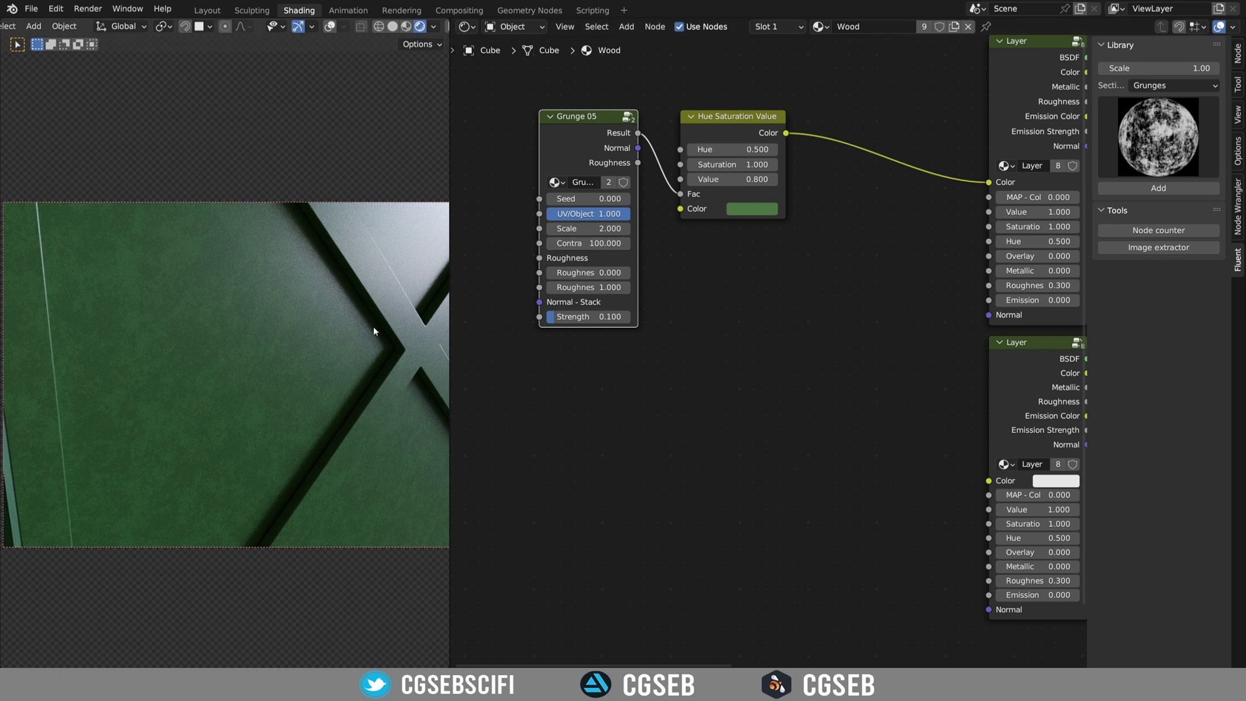
scroll(319, 316, down, 3)
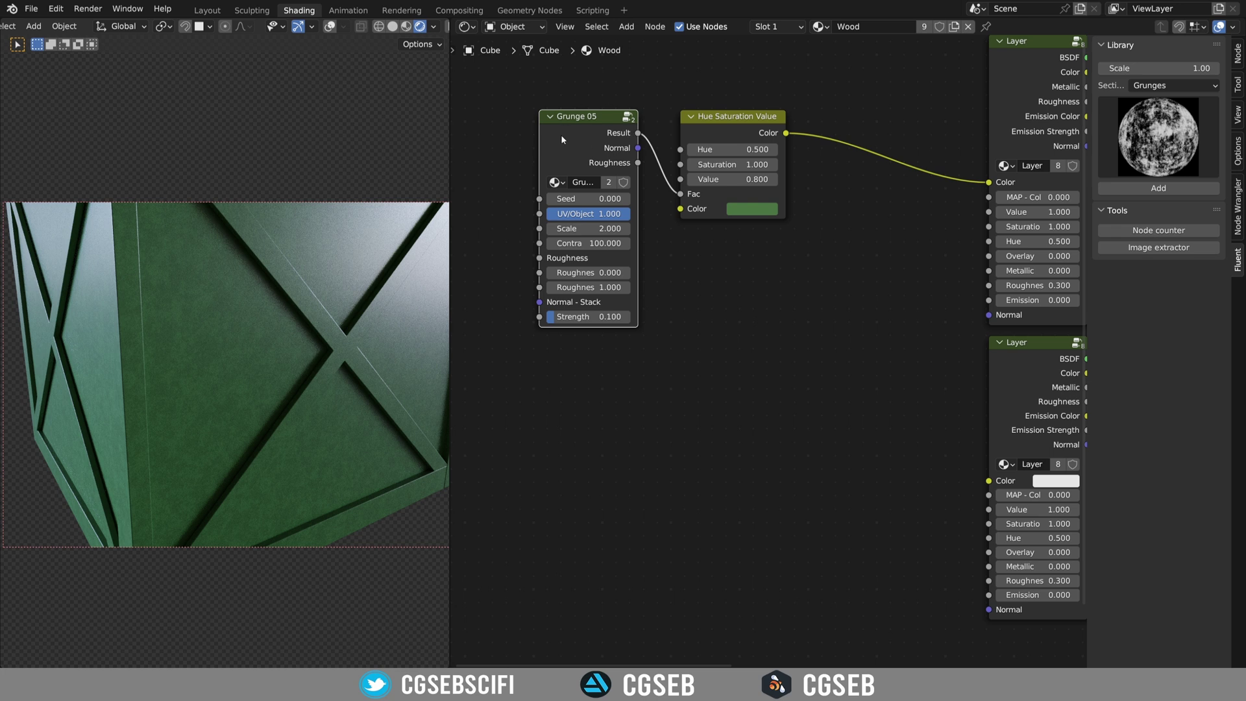
- Search the add-ons preferences for "node" to check whether Node Wrangler is enabled
click(55, 8)
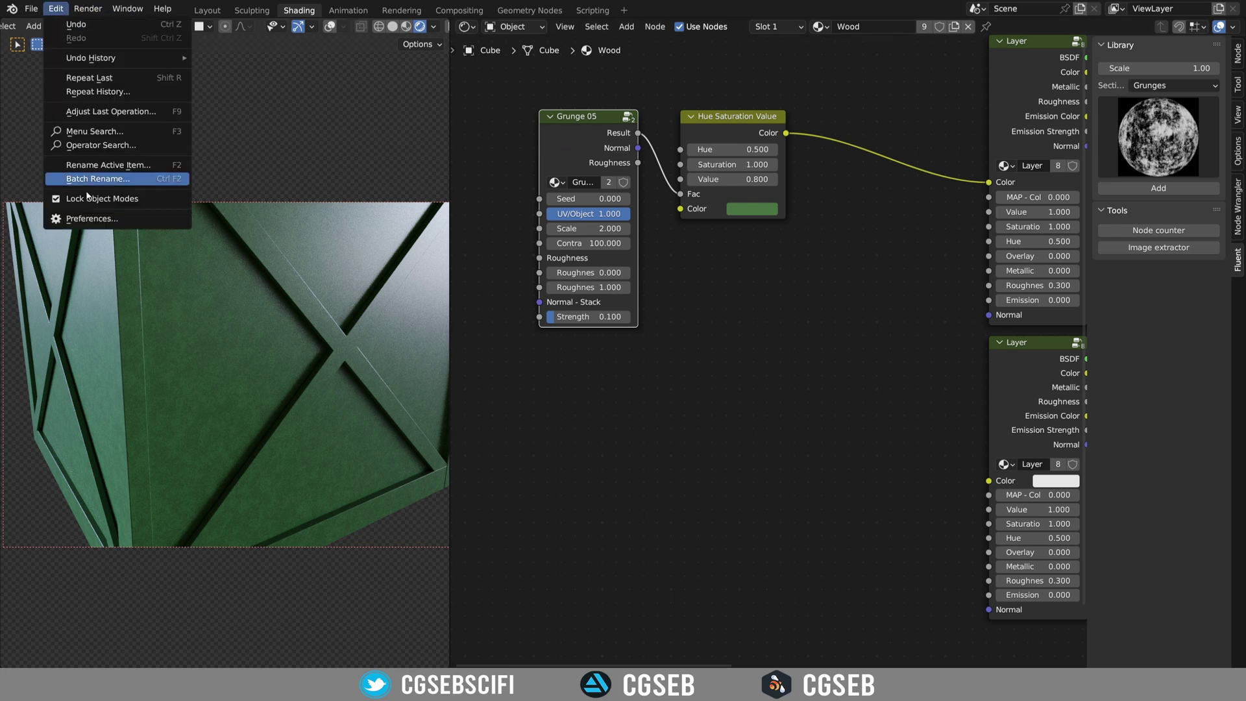
click(79, 220)
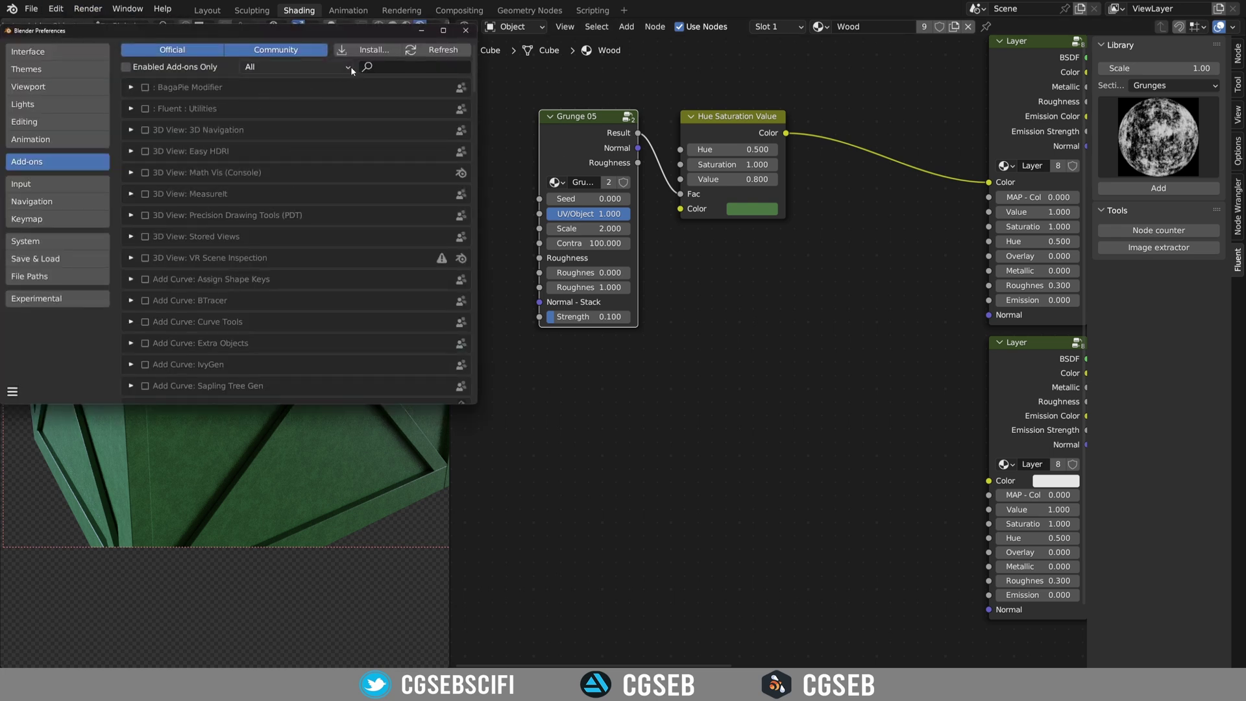
click(383, 68)
text(node)
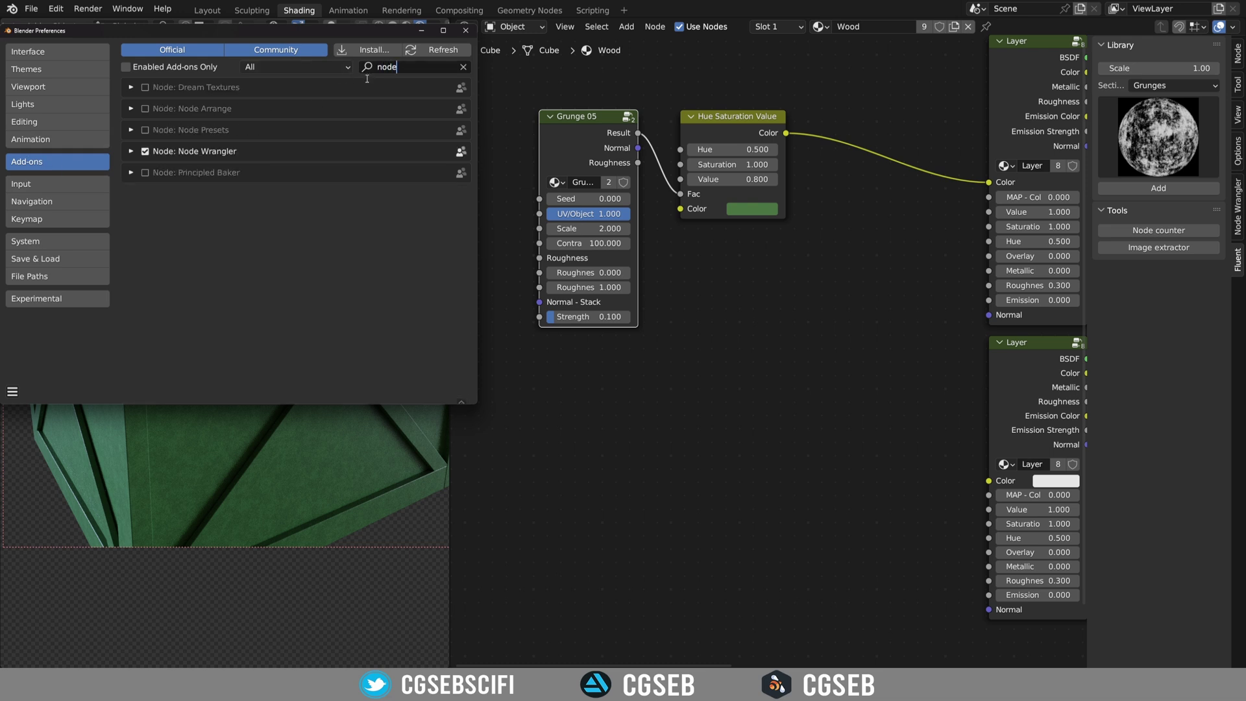
click(464, 31)
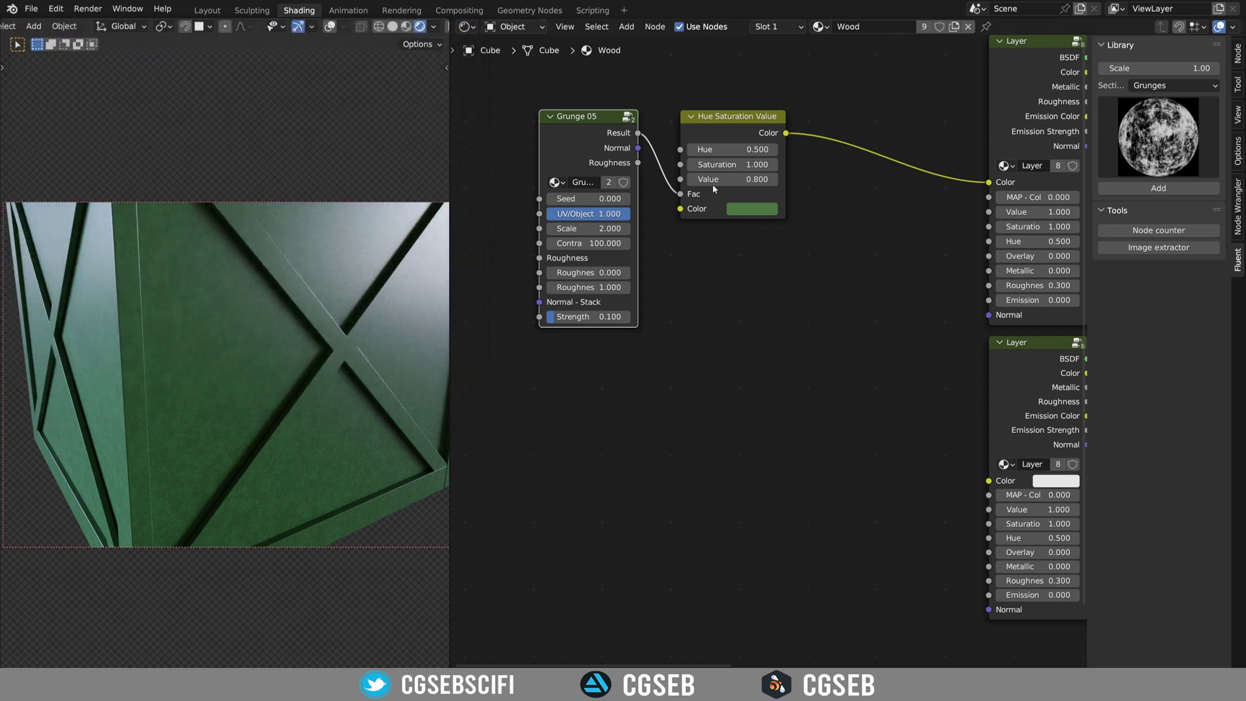
- Preview the Grunge 05 result on the crate and set the grunge Scale to 0.2
ctrl+shift+click(594, 134)
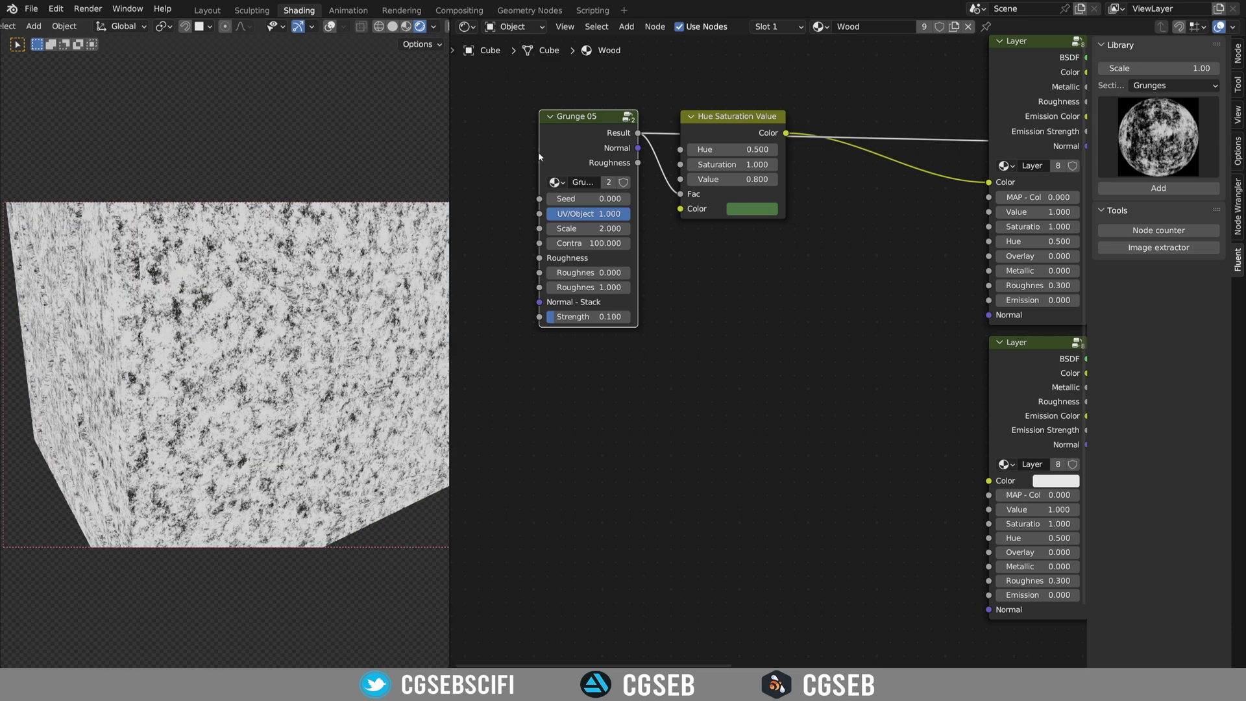
middle_drag(237, 288, 241, 340)
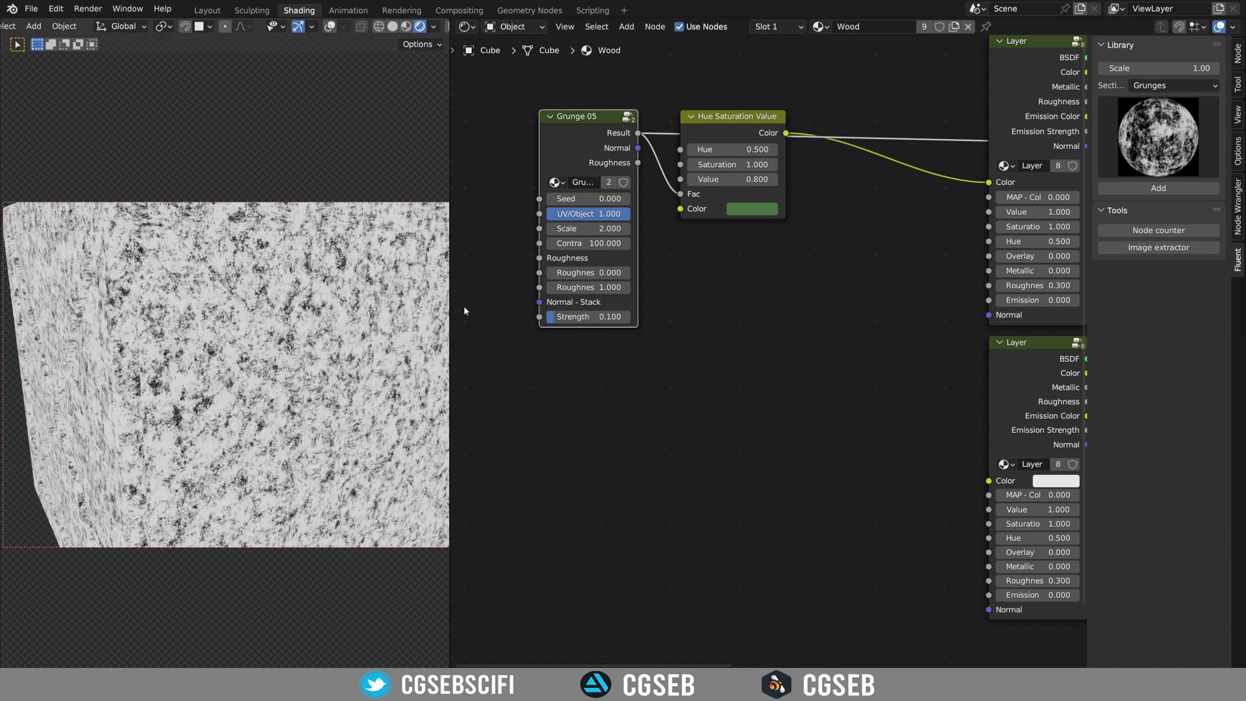
drag(577, 227, 470, 227)
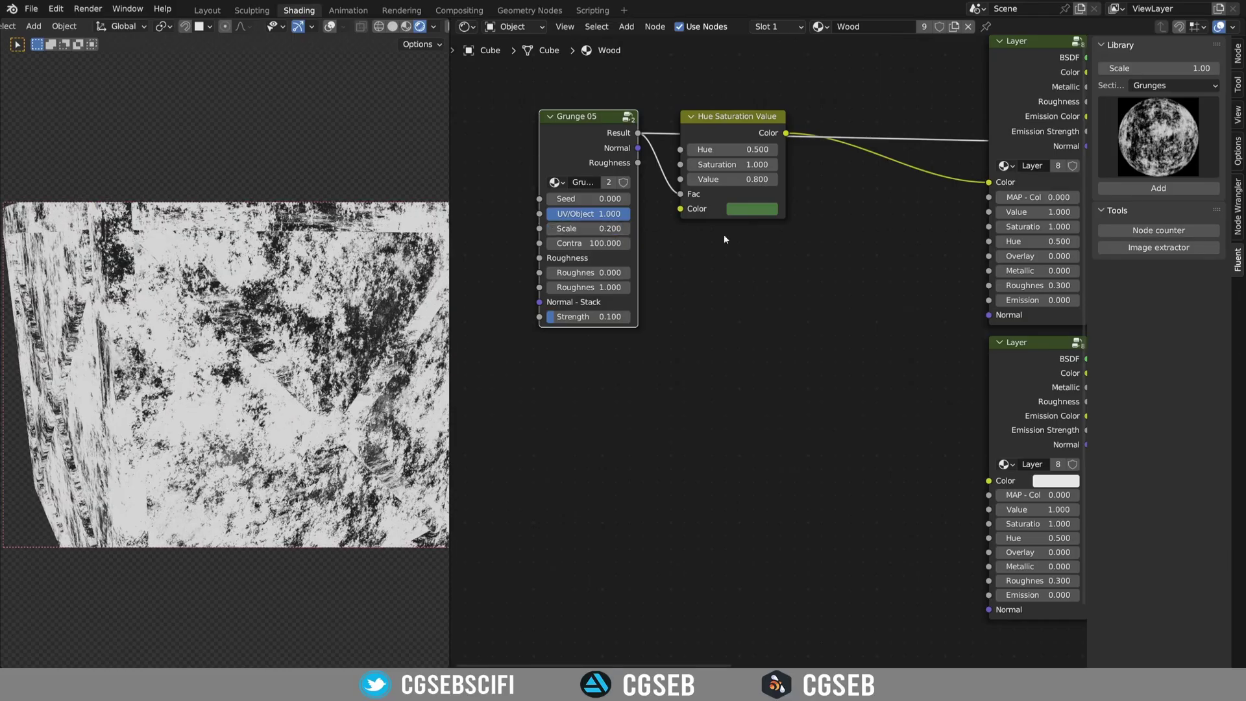
- Preview the Hue Saturation Value node's color output on the crate
middle_drag(906, 275, 754, 296)
ctrl+shift+click(611, 154)
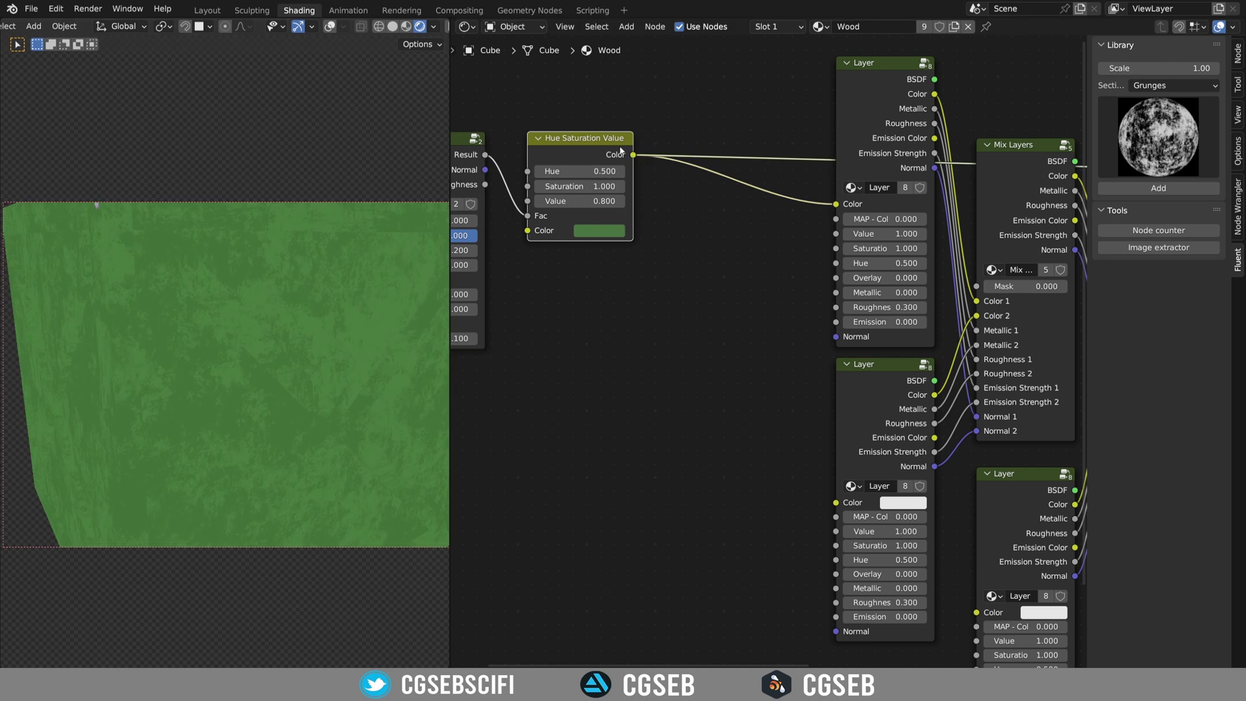
middle_drag(430, 388, 335, 354)
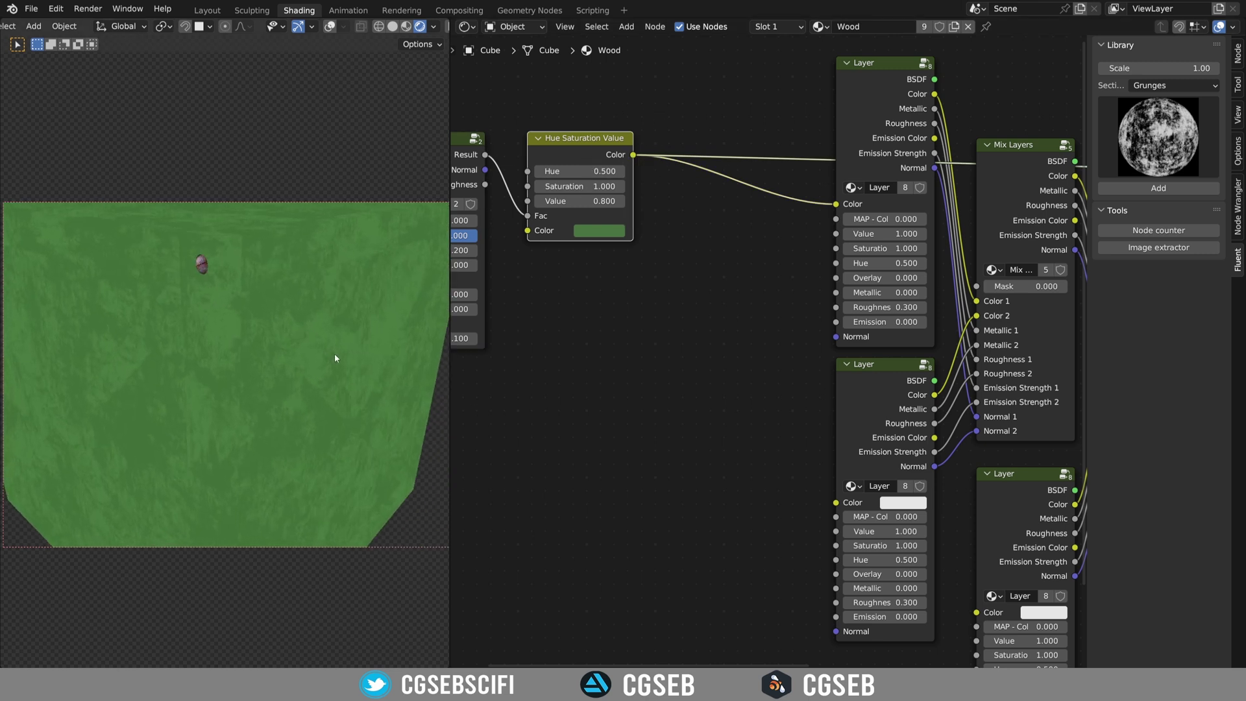
- Reposition the Hue Saturation Value and Grunge 05 nodes to tidy the node layout
drag(583, 148, 616, 159)
middle_drag(616, 159, 731, 148)
drag(536, 143, 547, 119)
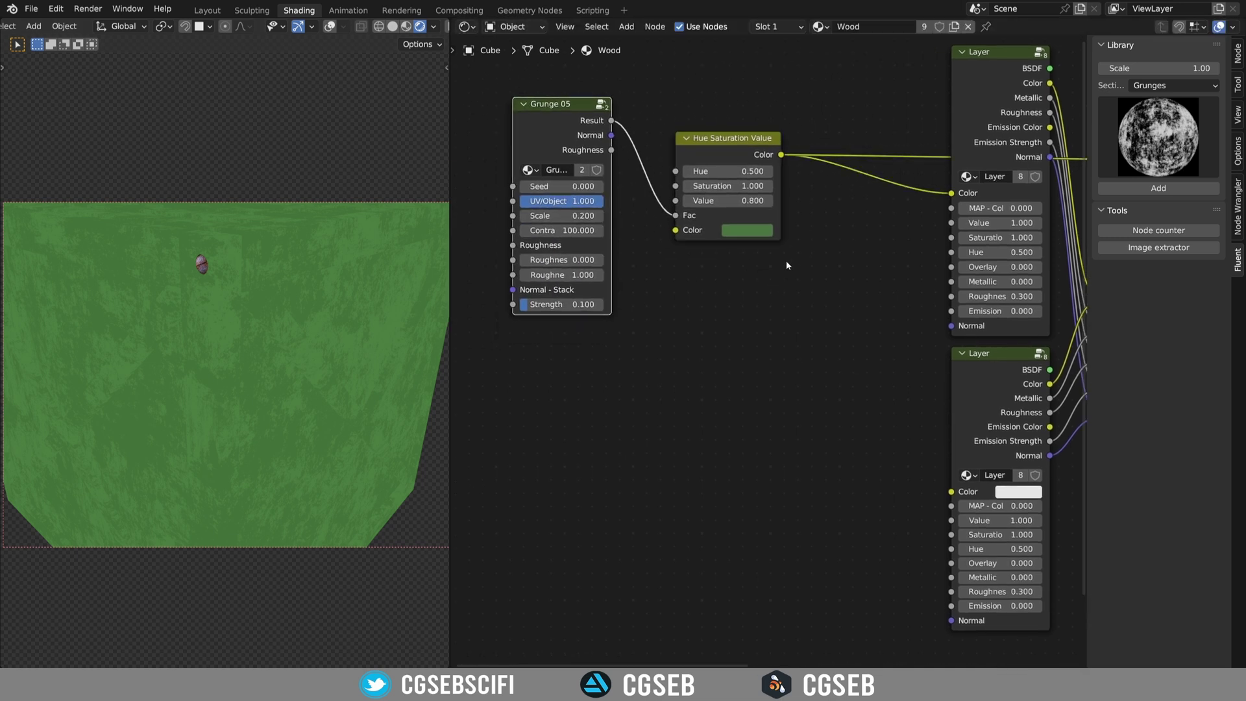
- Switch the crate's preview back to the full Principled BSDF shading
middle_drag(913, 275, 642, 309)
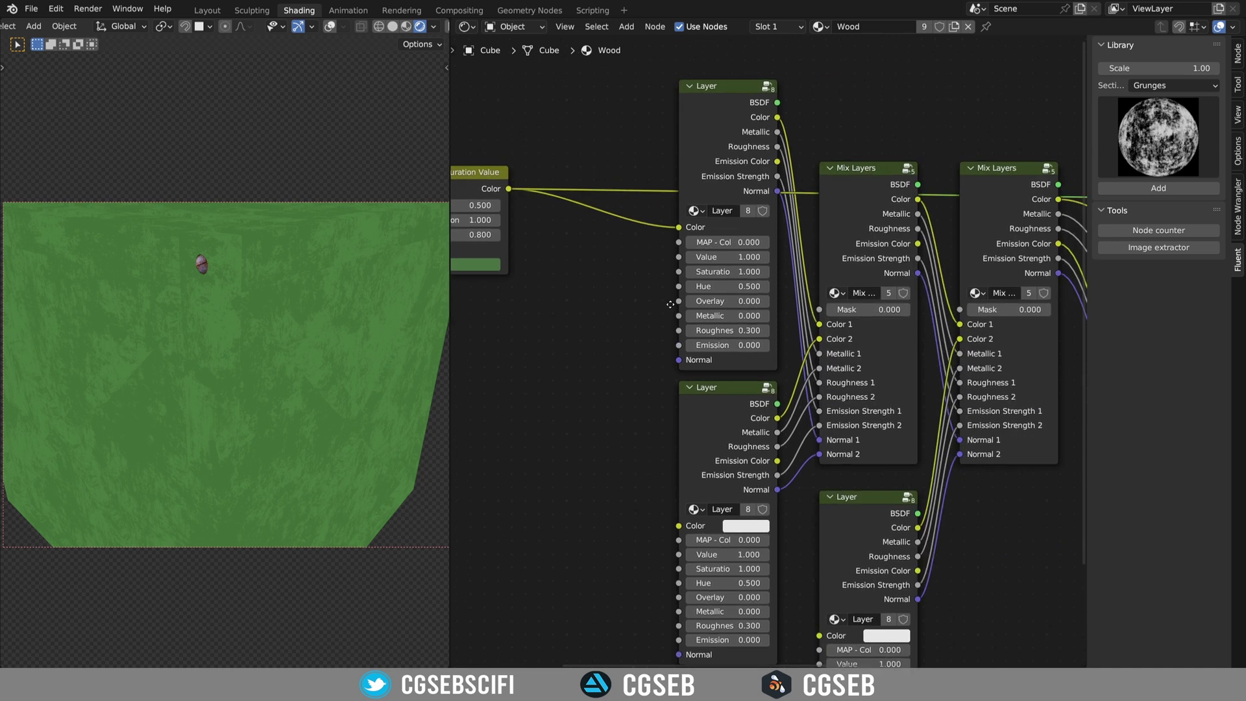
middle_drag(937, 311, 631, 239)
ctrl+shift+click(953, 118)
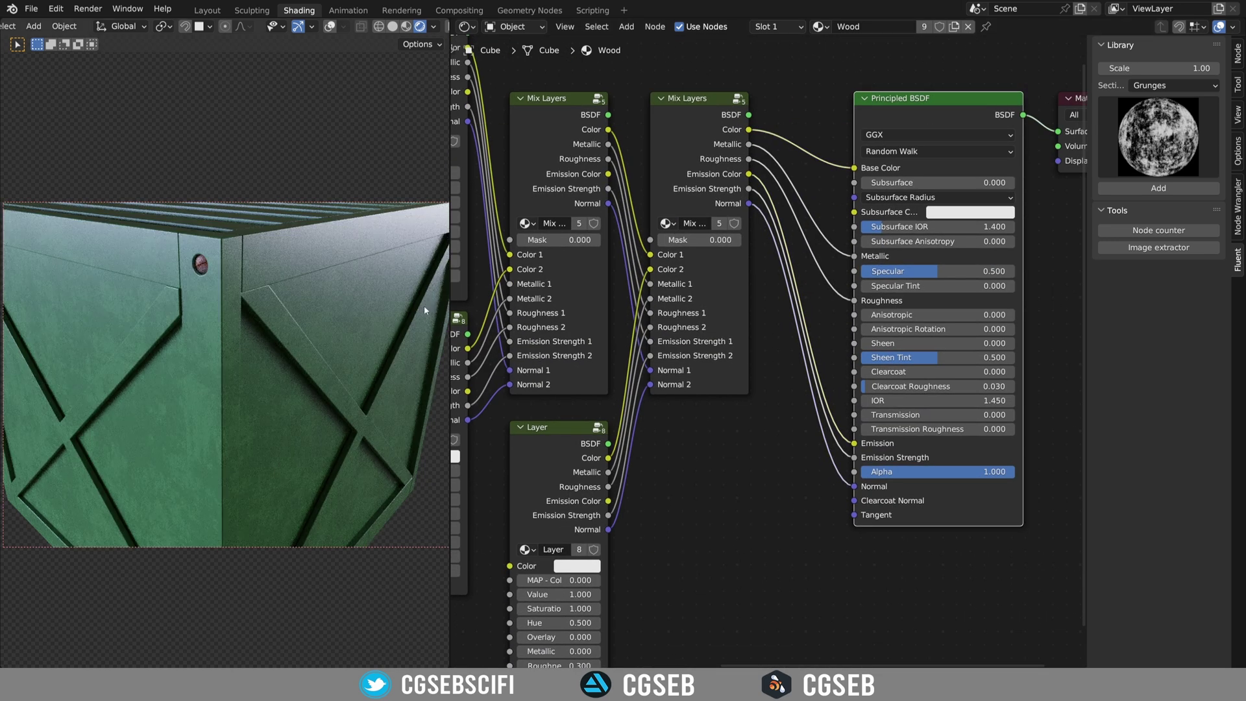
- Set the Roughness of the green-painted Layer node to 1
middle_drag(454, 310, 647, 318)
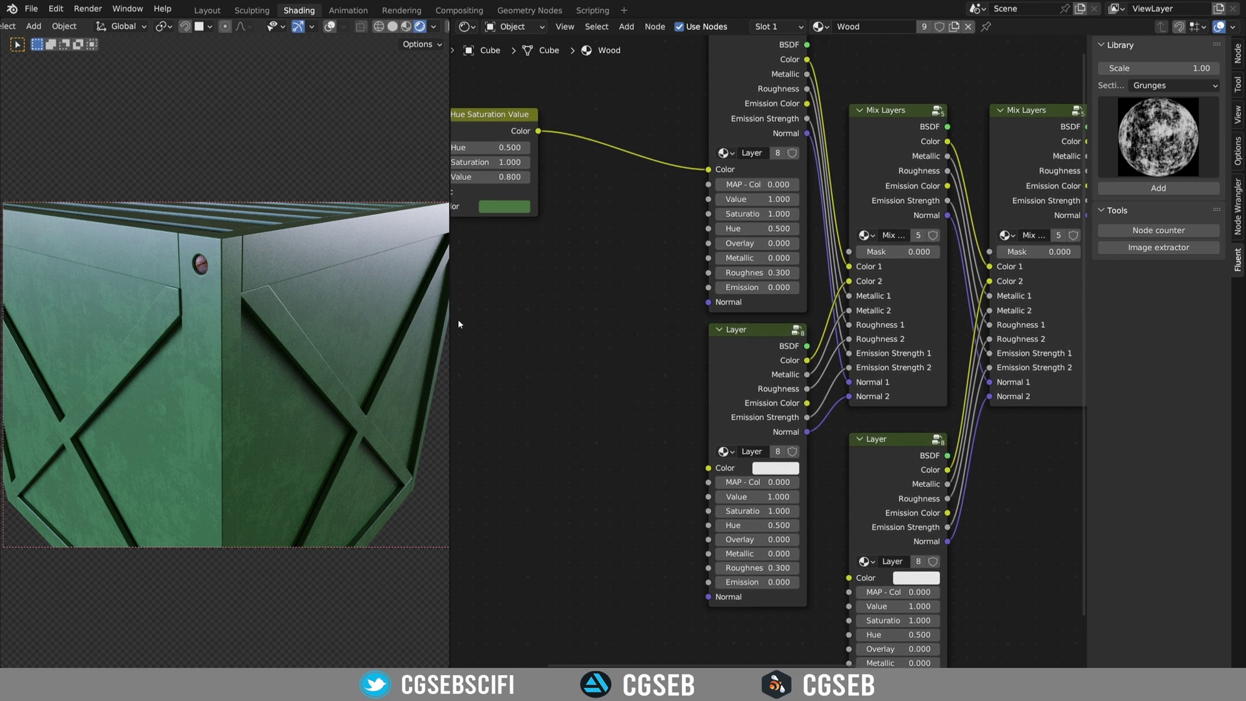
click(761, 274)
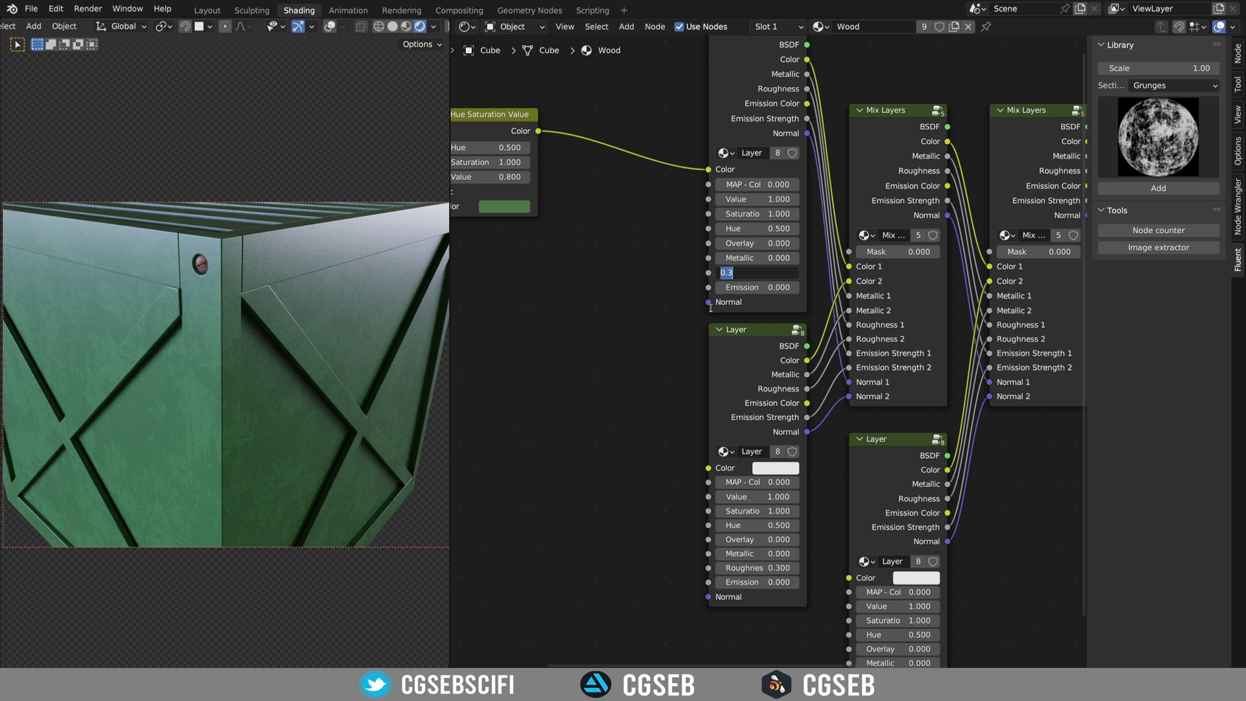
text(1)
key(Return)
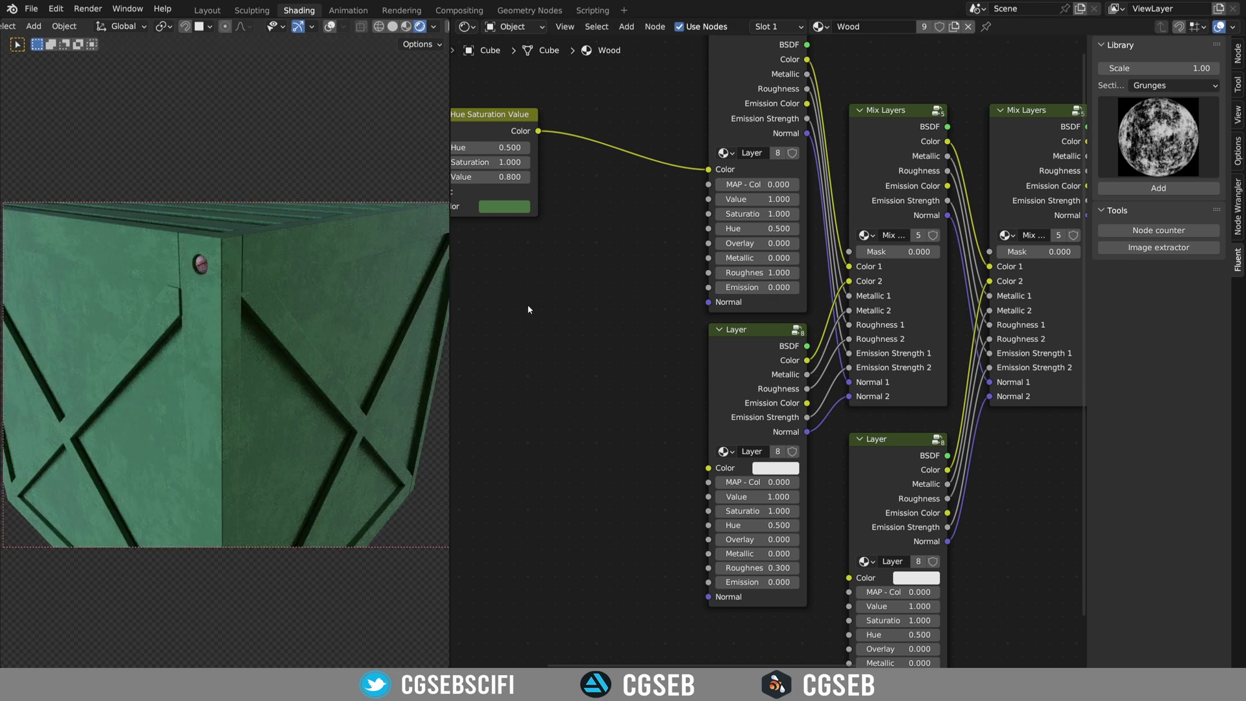
- Add a Fluent image decal to the Wood material using the file Exported.png
middle_drag(529, 310, 637, 398)
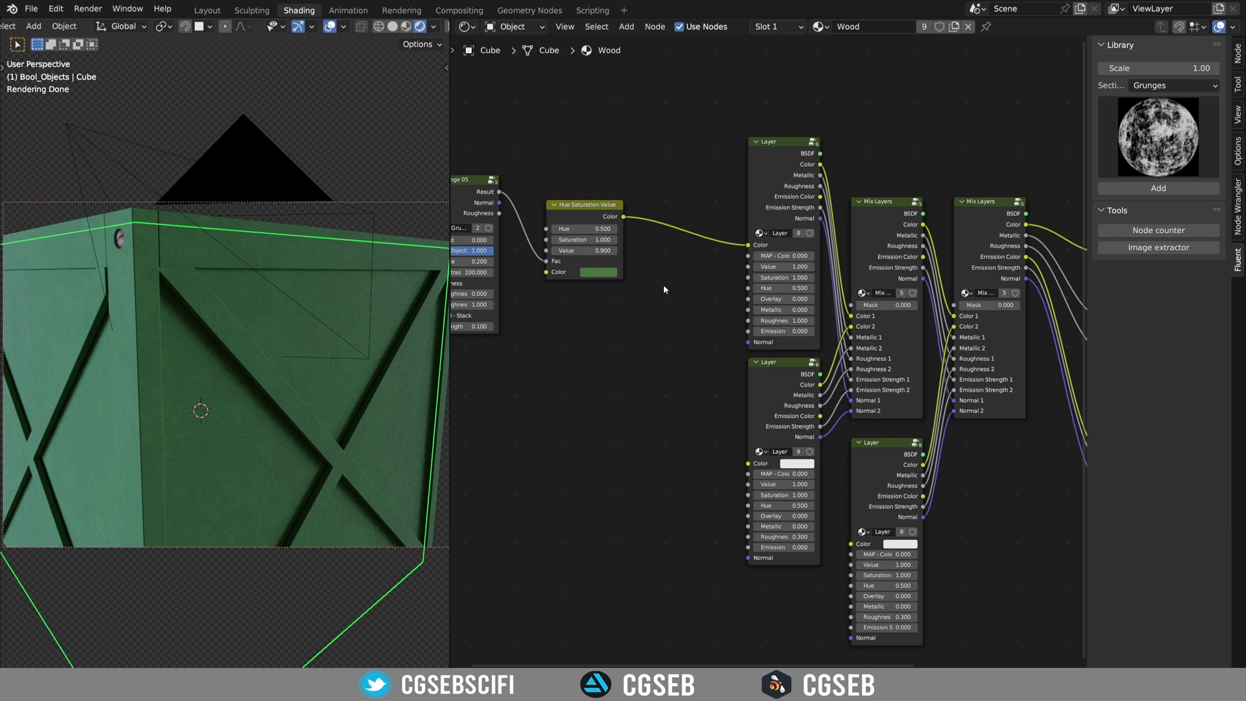
key(f)
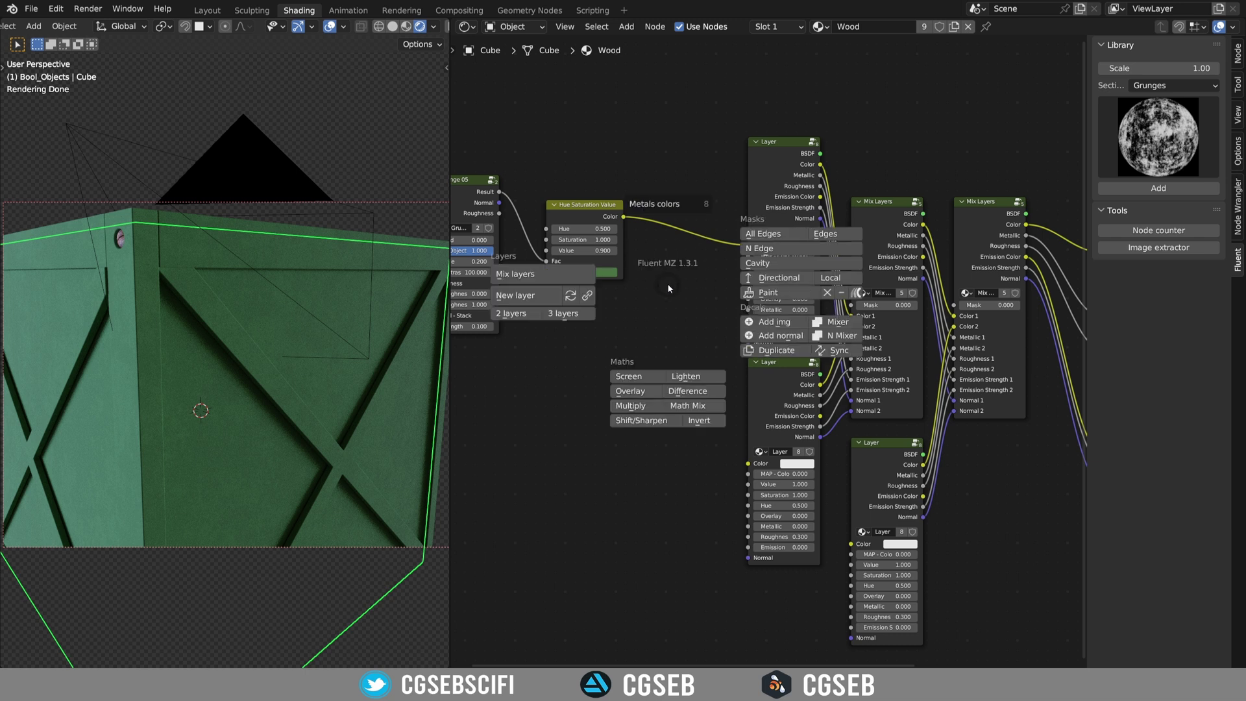
click(760, 322)
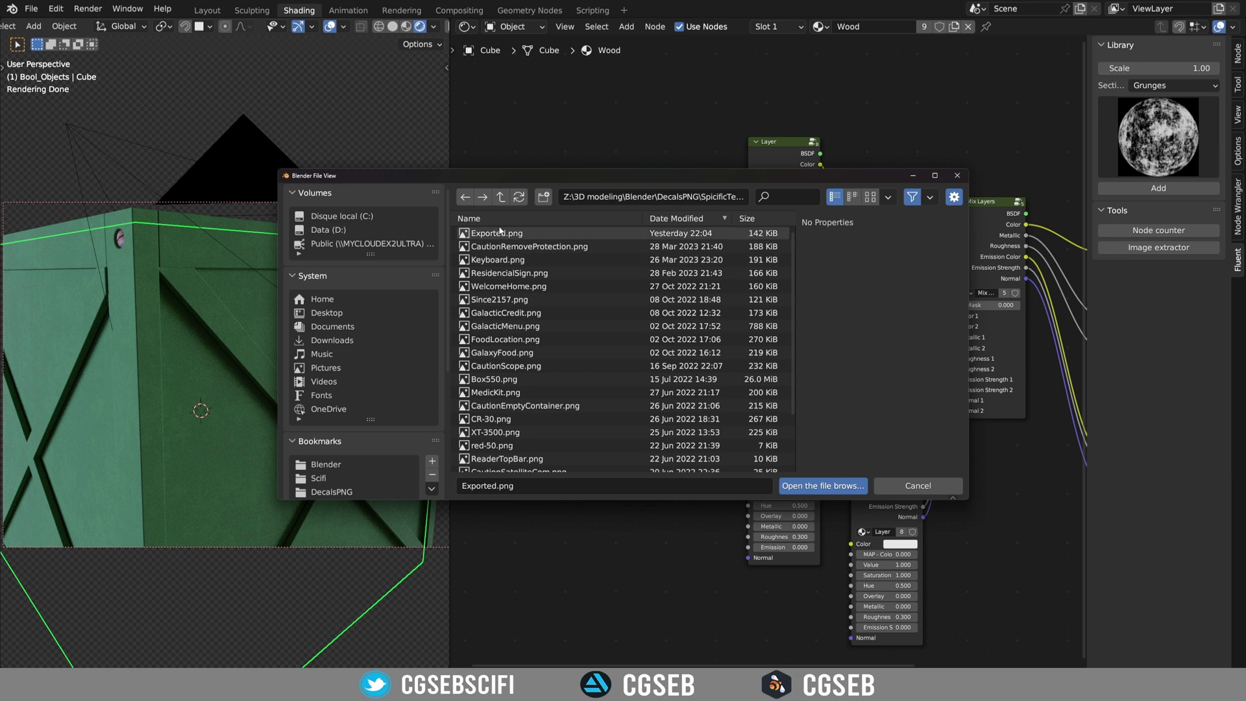
click(477, 233)
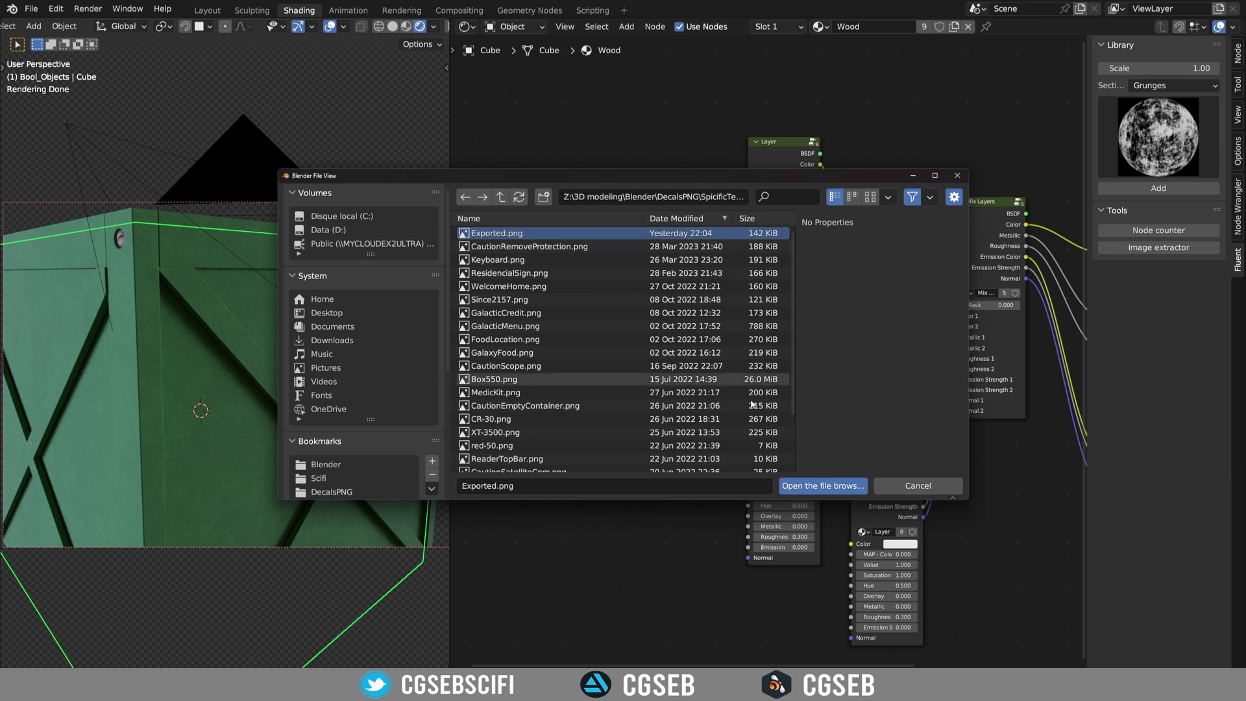
click(803, 485)
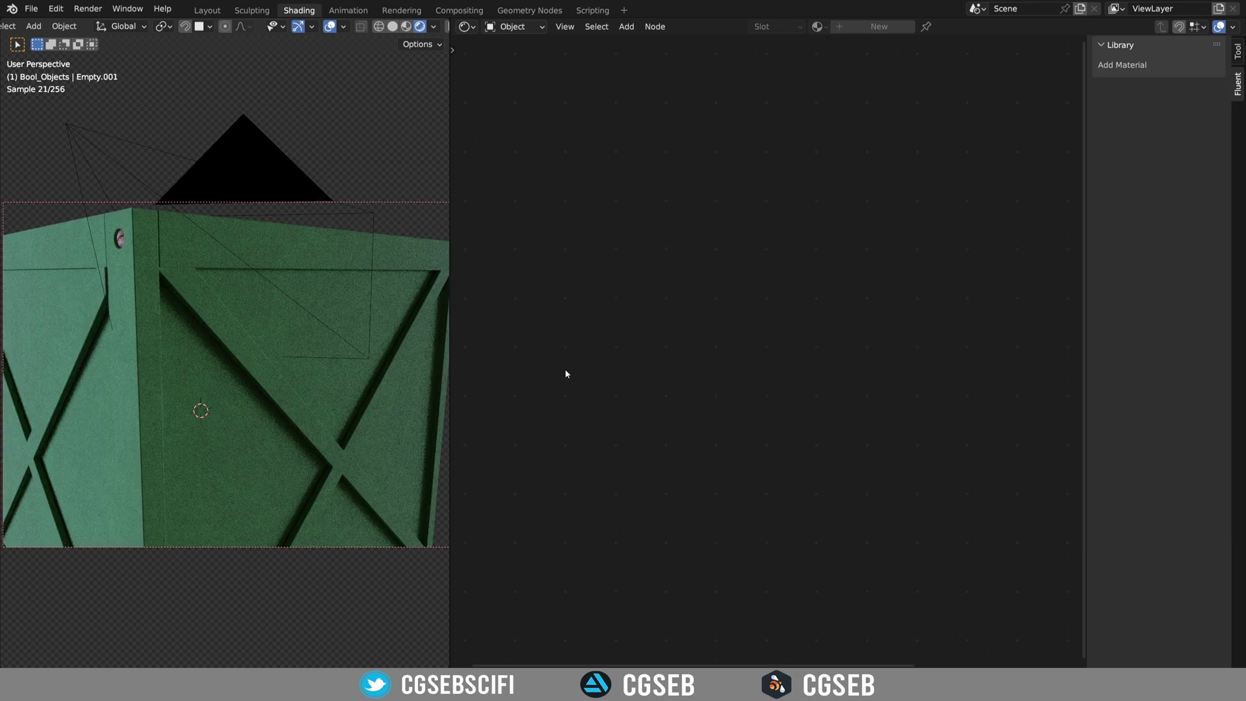
- Move the decal's empty onto the upper part of the crate's front panel, scale it down and rotate it 90° about its local Z axis
key(g)
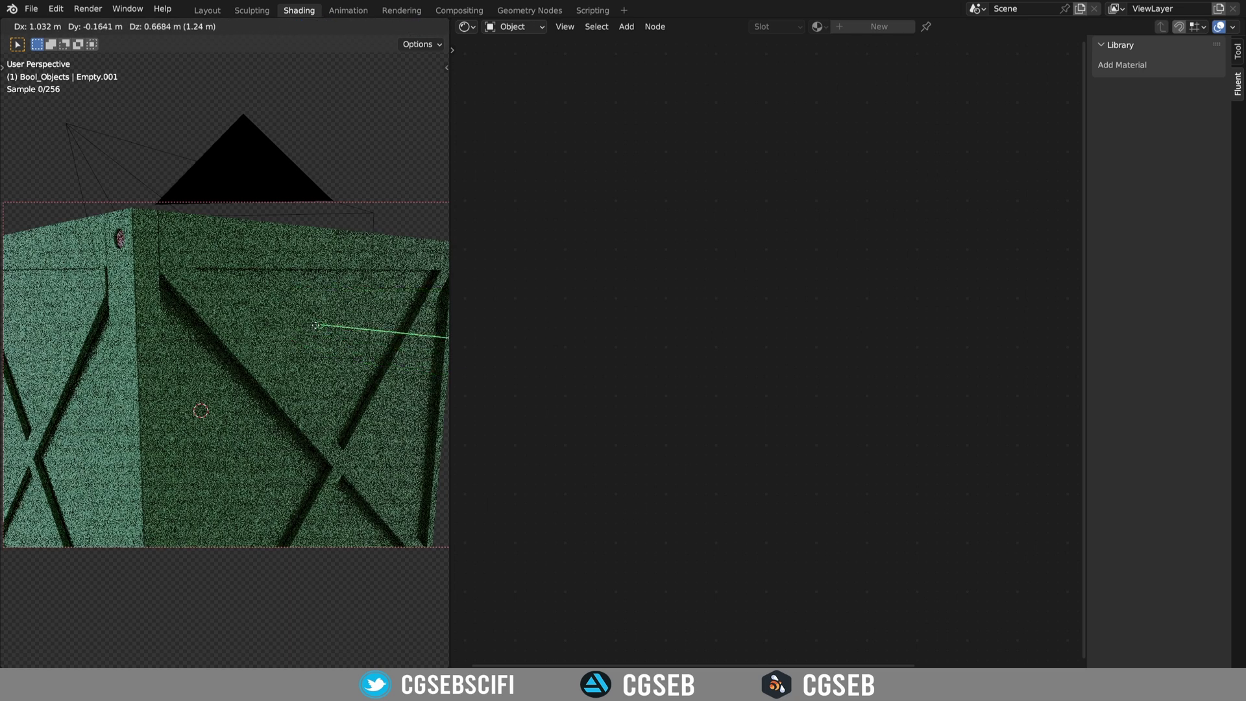
click(319, 302)
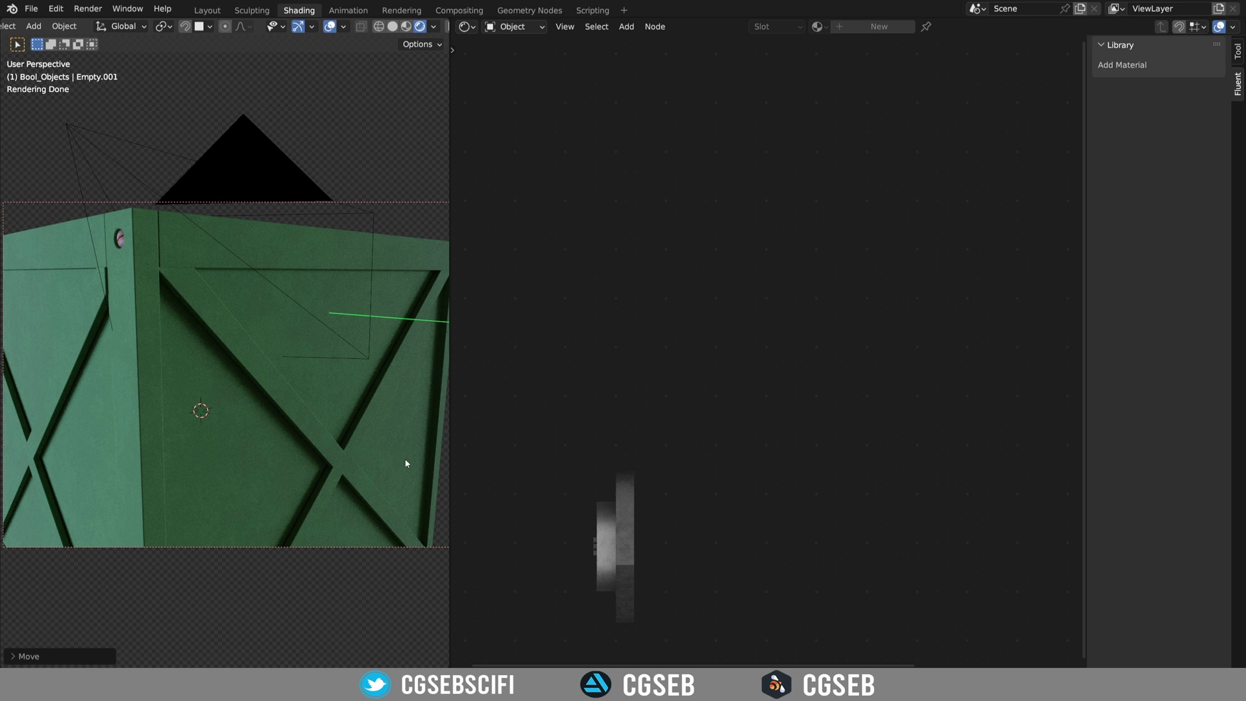
key(s)
click(373, 316)
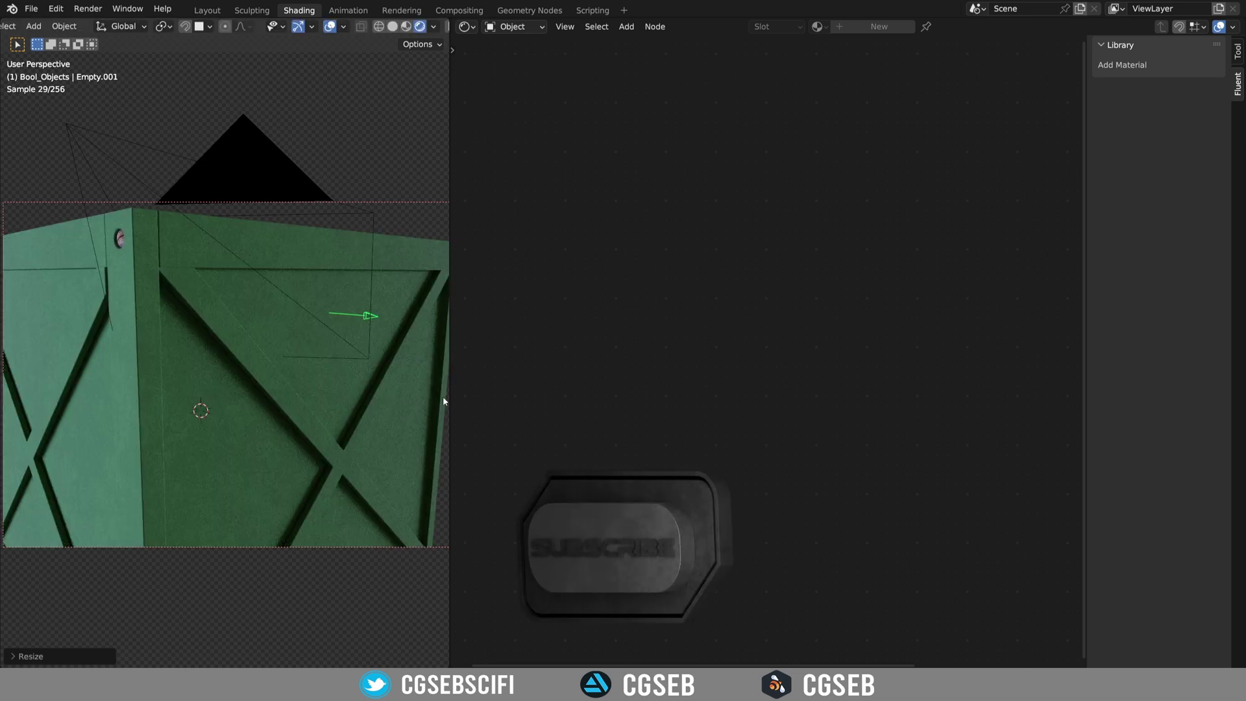
text(rzz90)
key(Return)
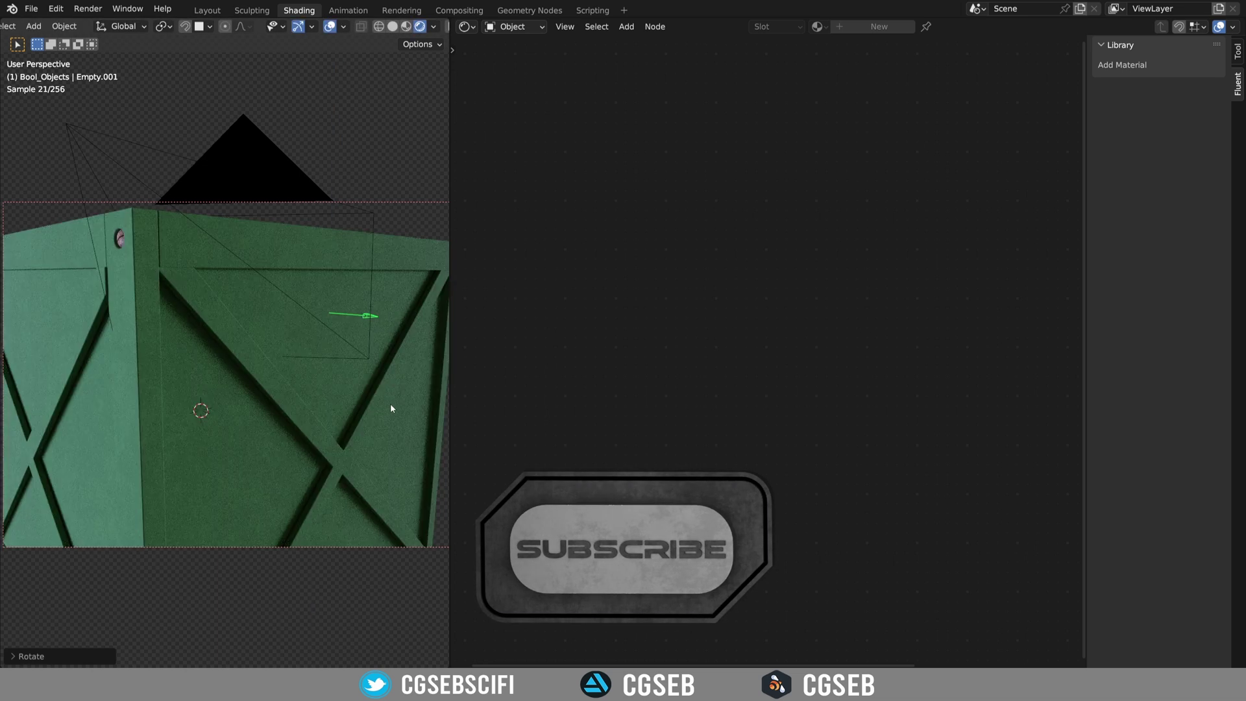
- Reselect the crate and connect the Decal.002 node's Mask output to the first Mix Layers node's Mask input
scroll(390, 403, up, 4)
scroll(373, 294, down, 1)
scroll(355, 296, down, 1)
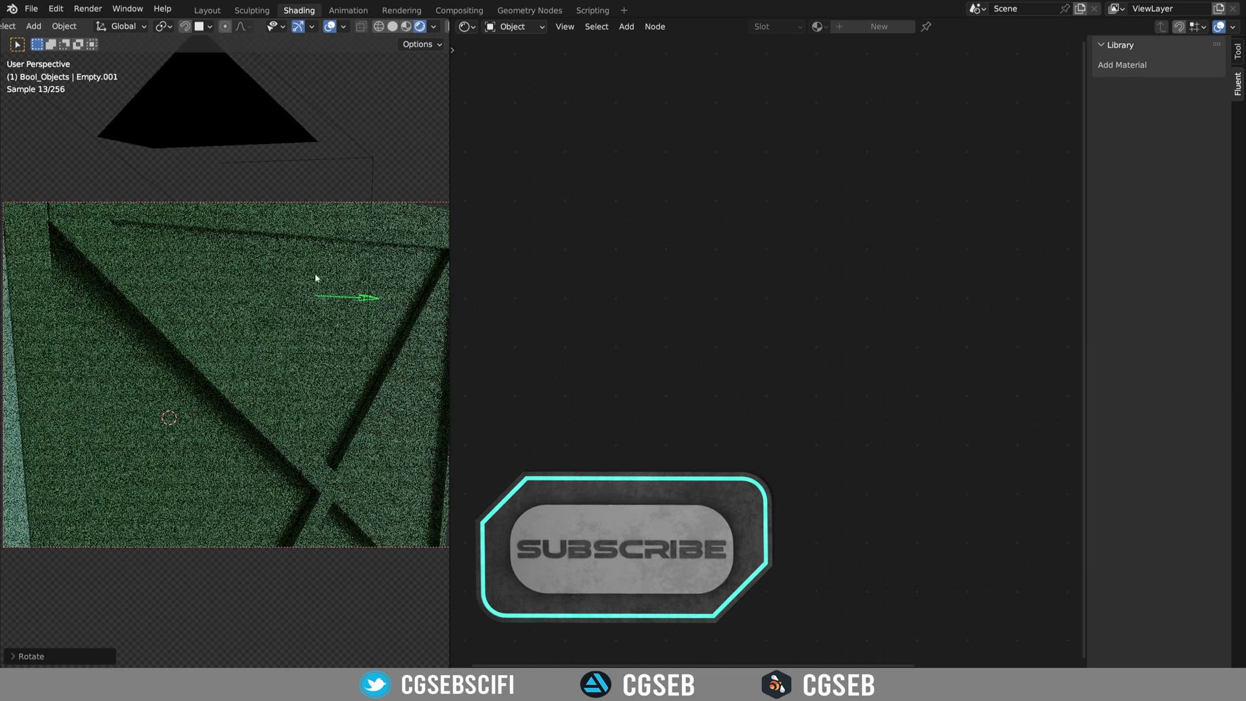
click(321, 263)
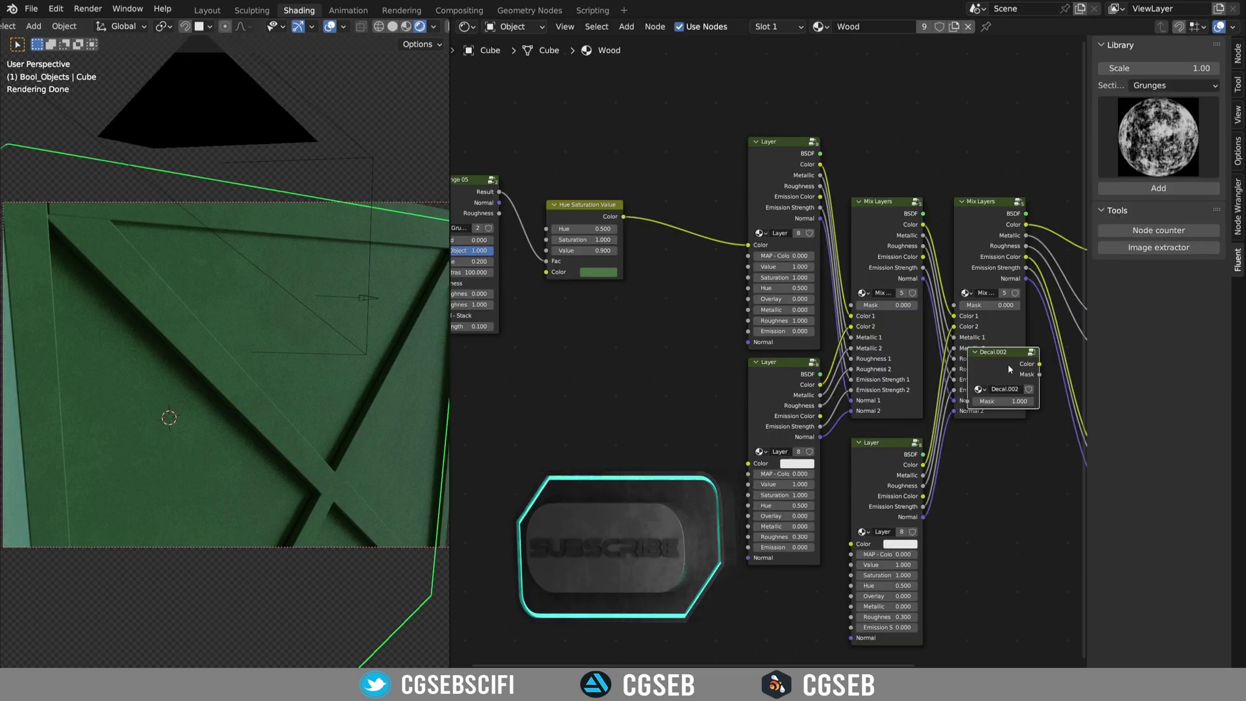
drag(1008, 364, 851, 305)
- Scale the decal's empty up by about 1.9 to enlarge the EXPORTED marking, and reselect the crate
click(365, 298)
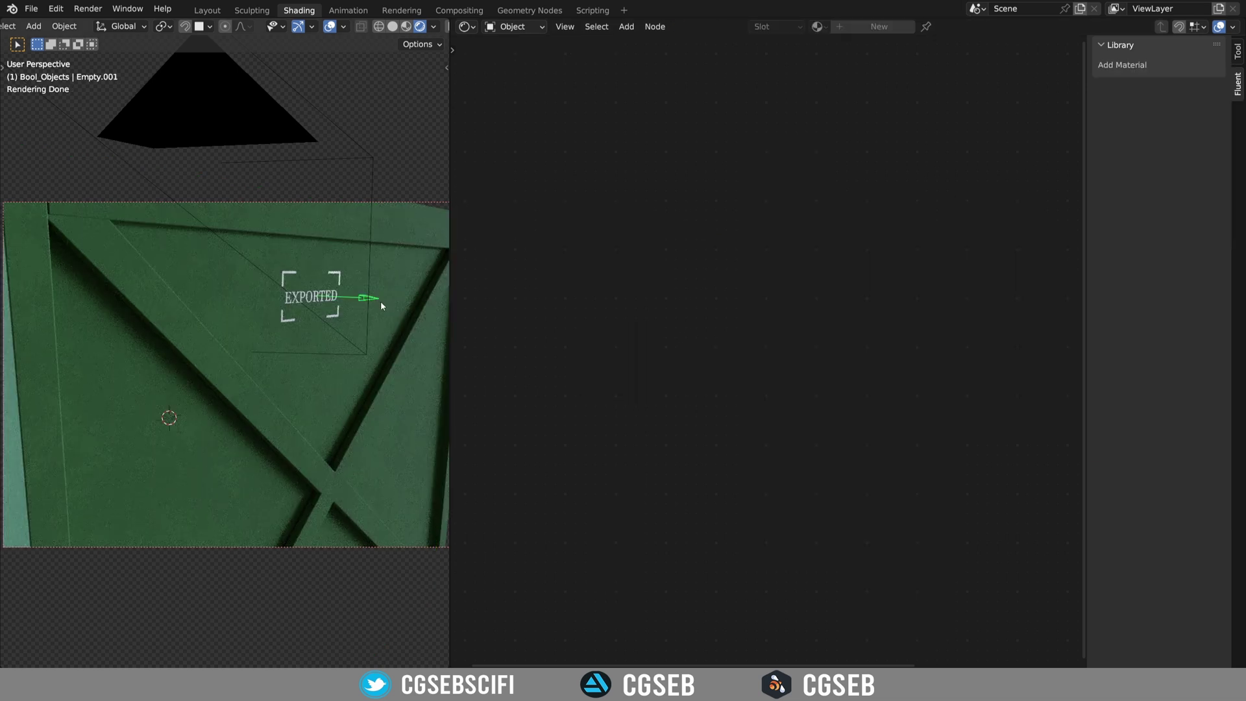
key(s)
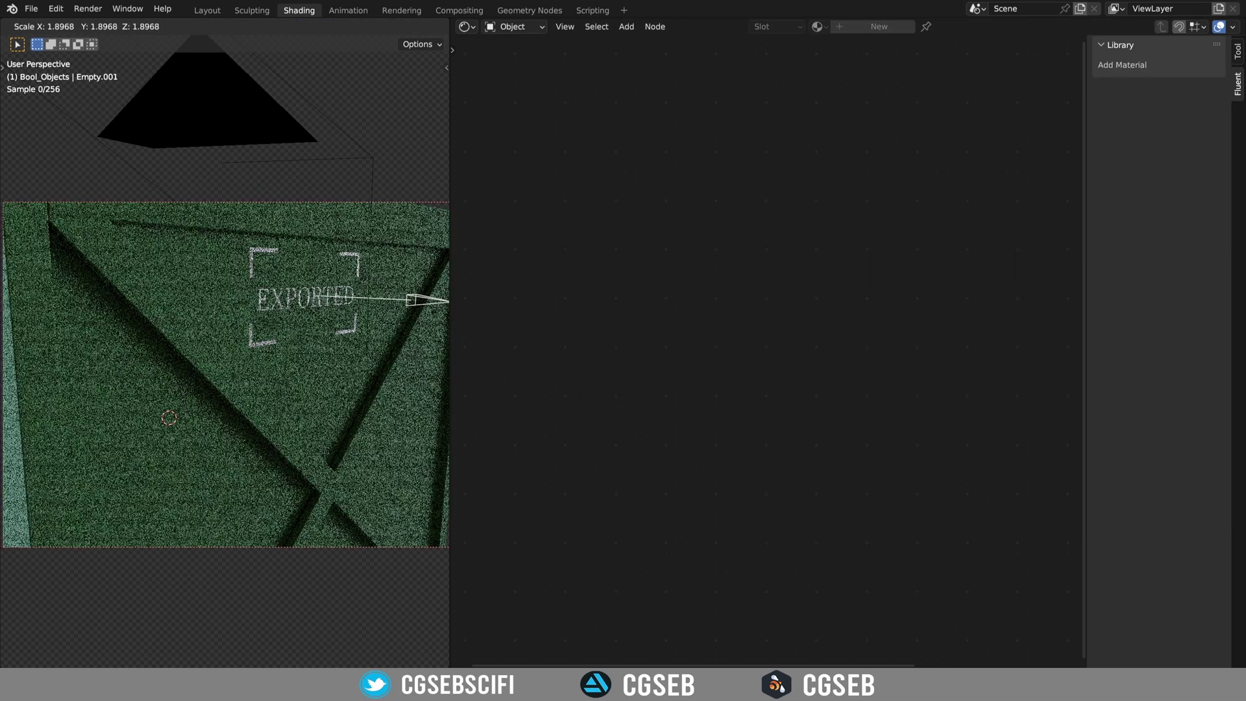
click(365, 319)
click(364, 319)
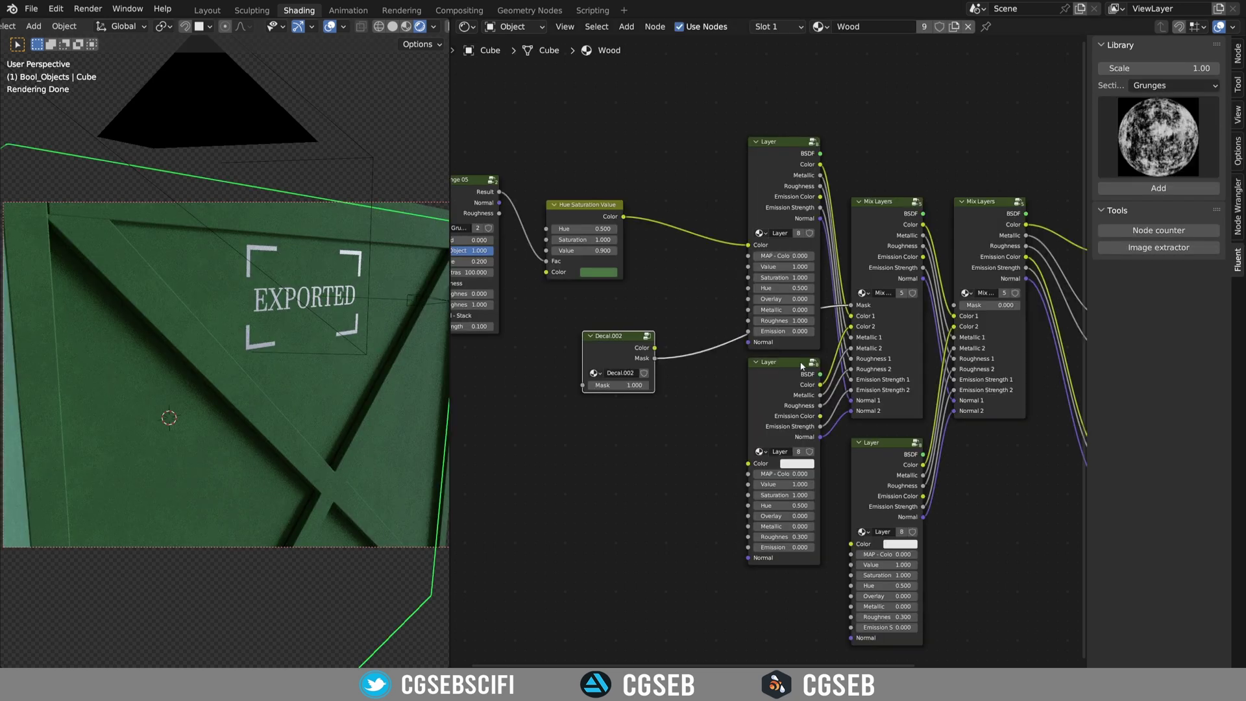
- Reposition the Decal.002 node slightly lower, in the free space beside the second Layer node
middle_drag(802, 366, 736, 267)
scroll(696, 286, up, 2)
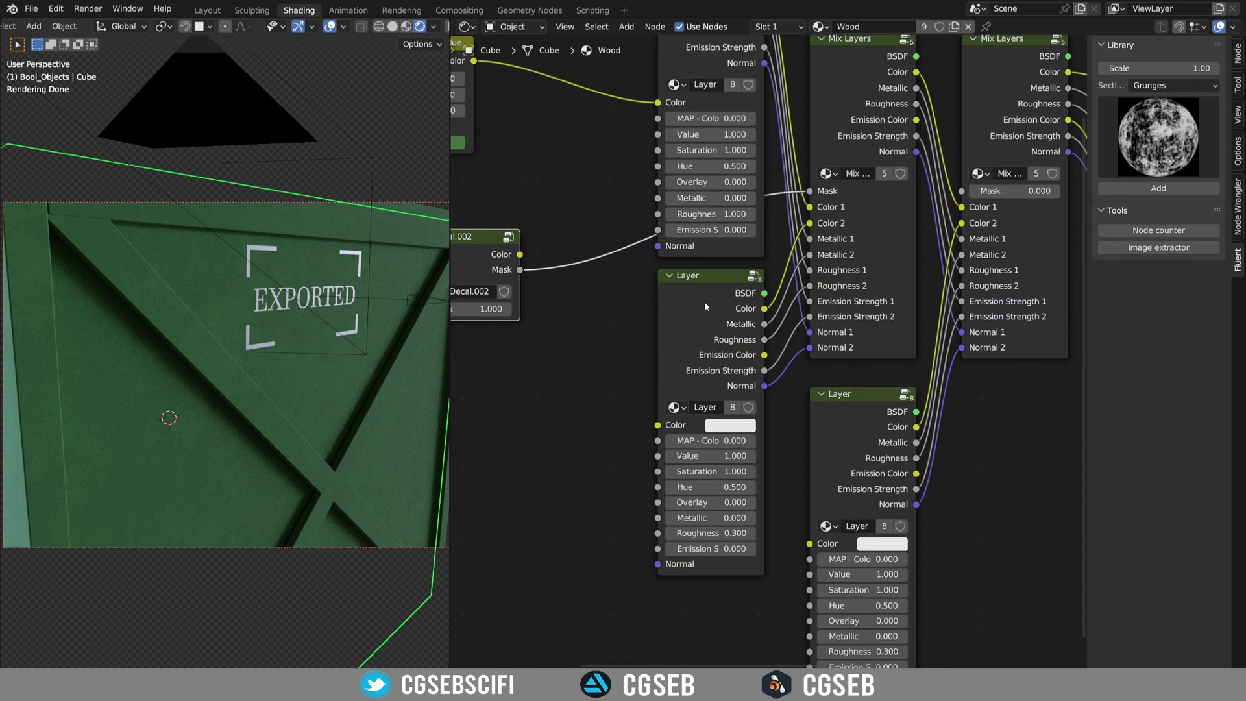
middle_drag(613, 306, 751, 306)
drag(621, 251, 618, 301)
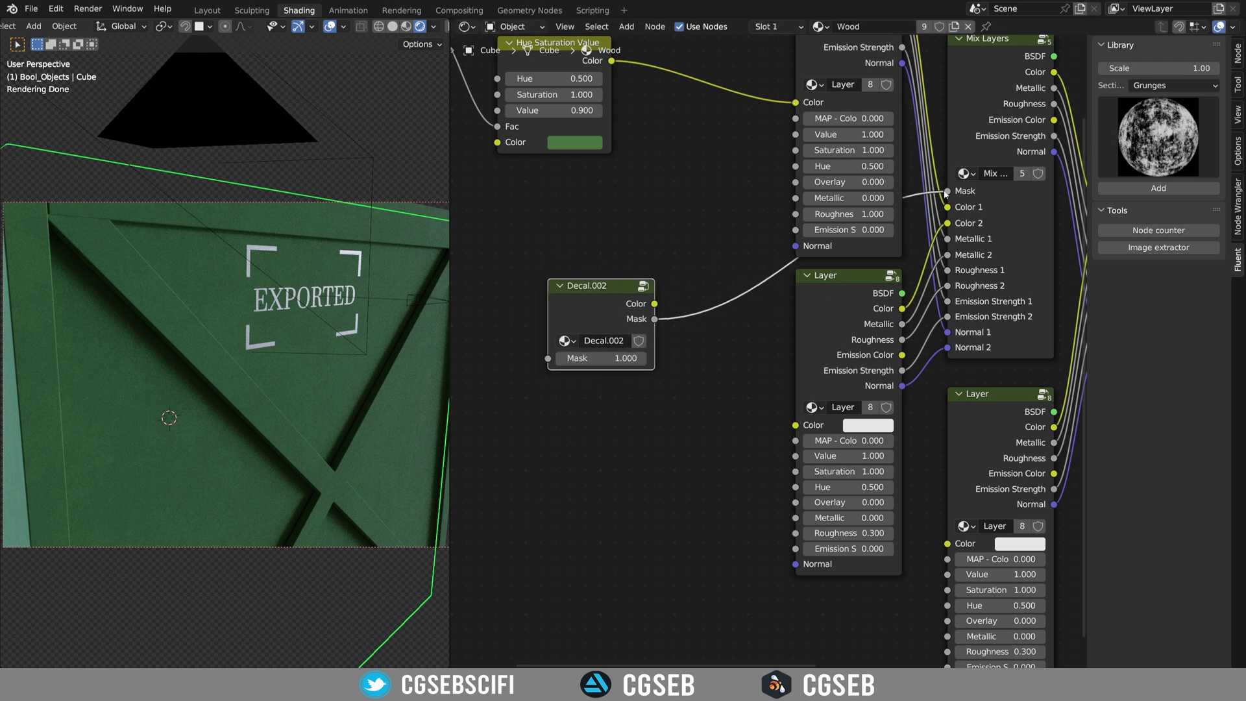
middle_drag(696, 353, 766, 300)
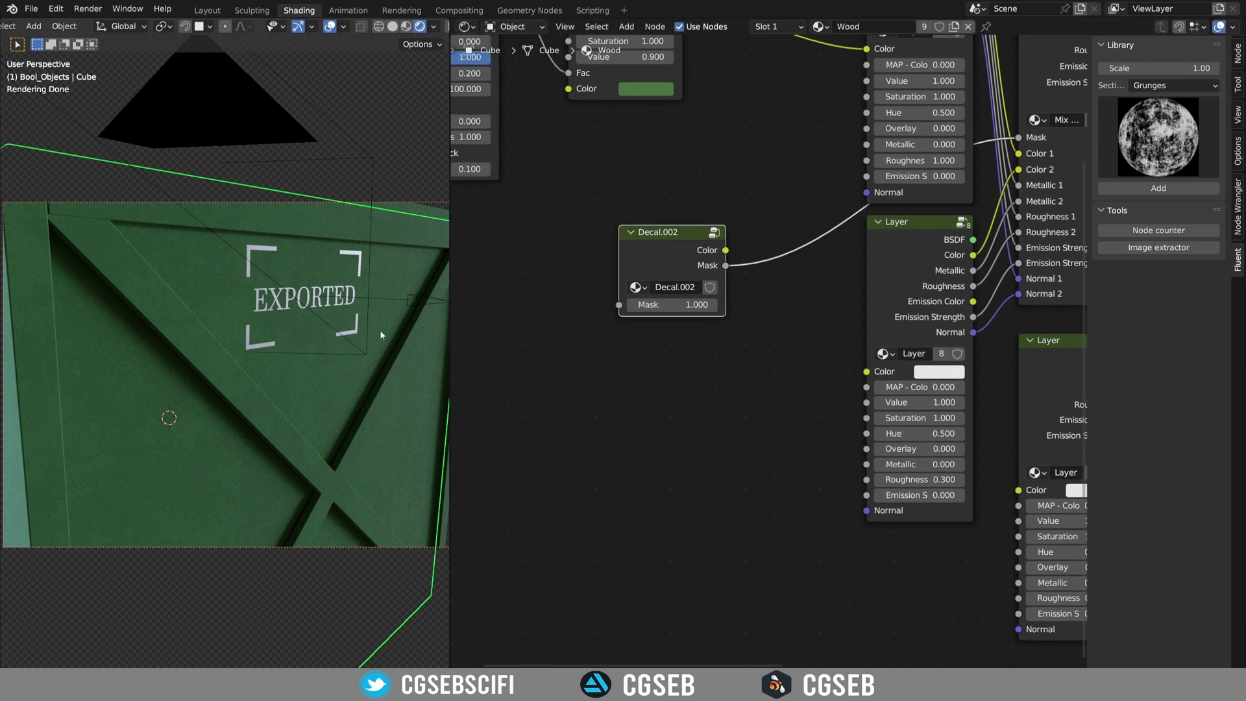
- Add the Wood cracked node from the library's Wood section and place it before the Decal.002 node
middle_drag(333, 342, 293, 320)
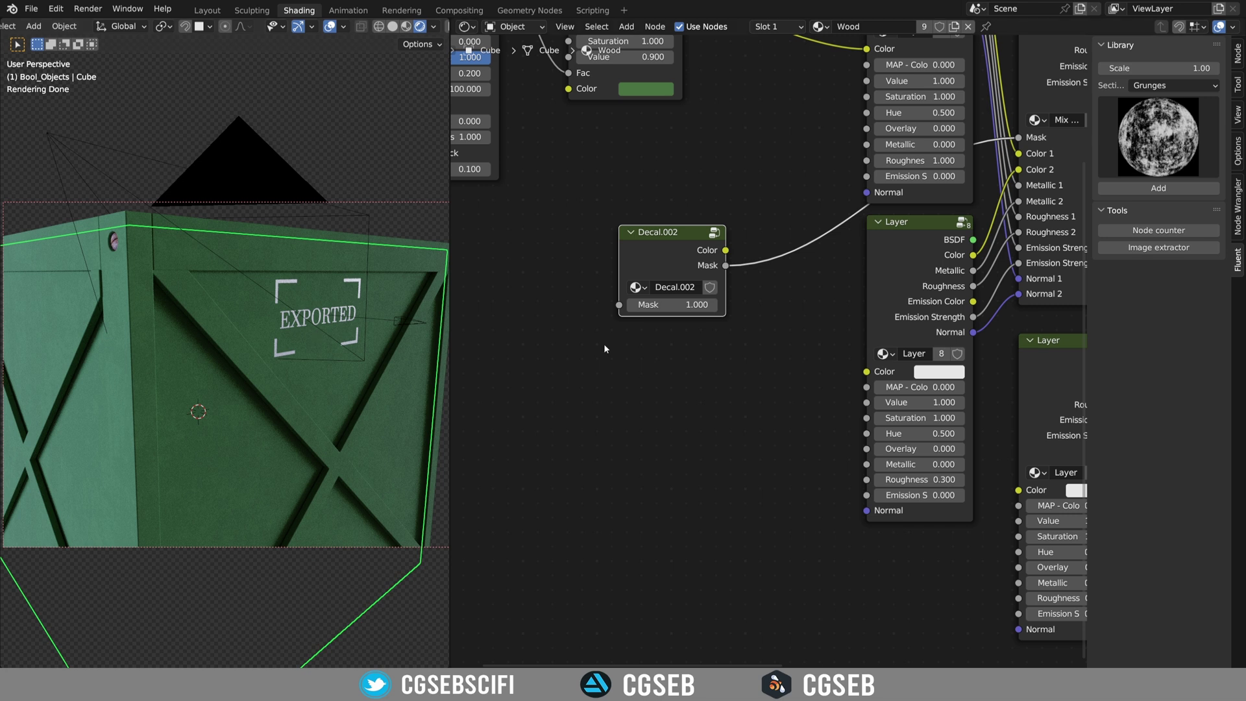
middle_drag(804, 328, 628, 445)
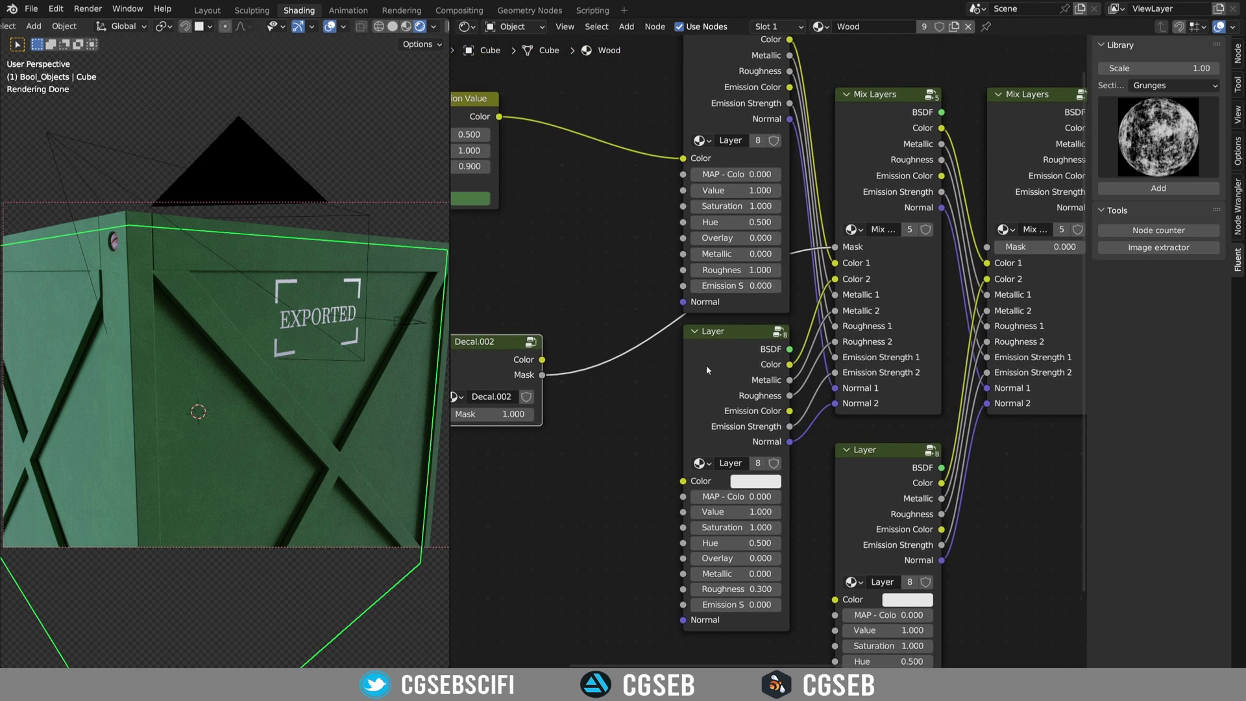
middle_drag(707, 364, 490, 335)
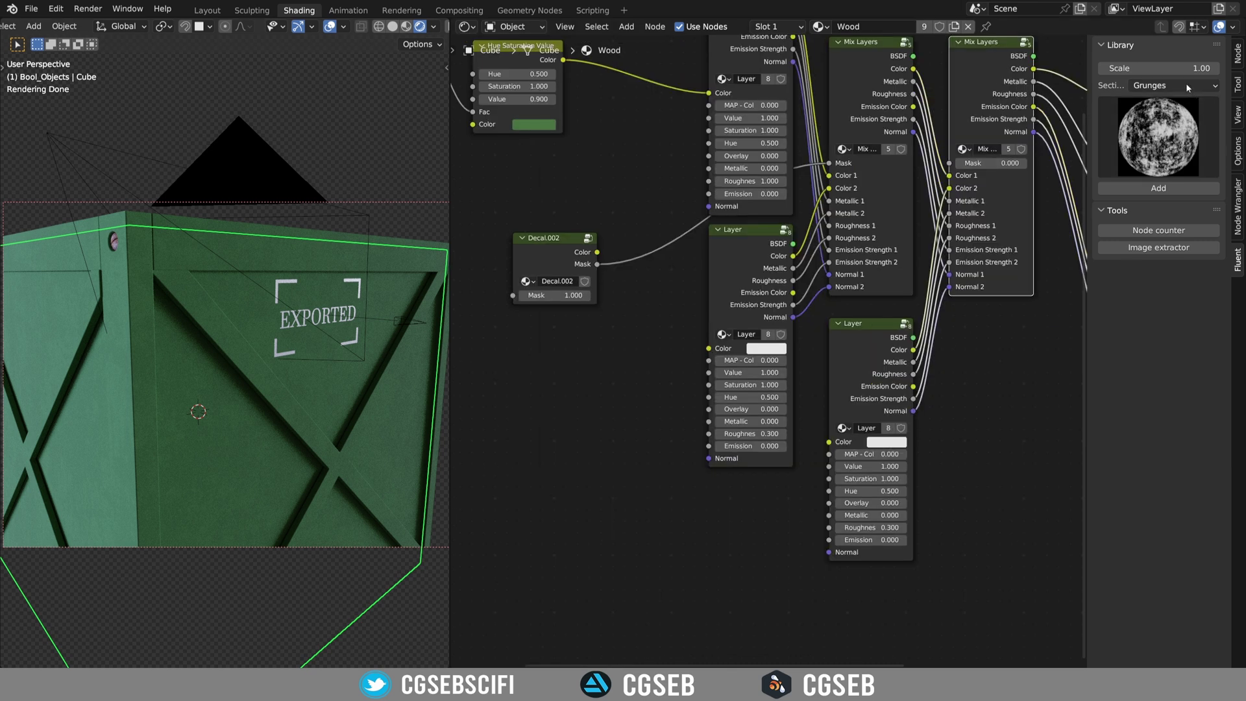
click(1186, 85)
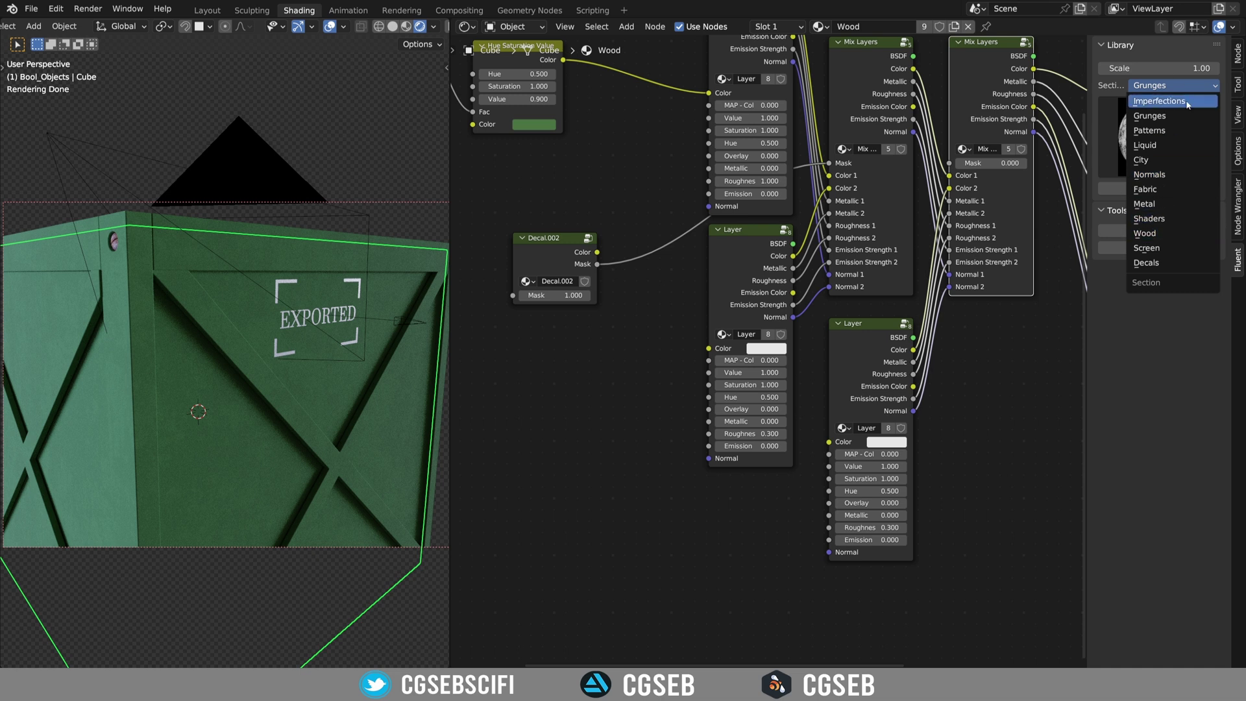
click(1144, 233)
click(1148, 146)
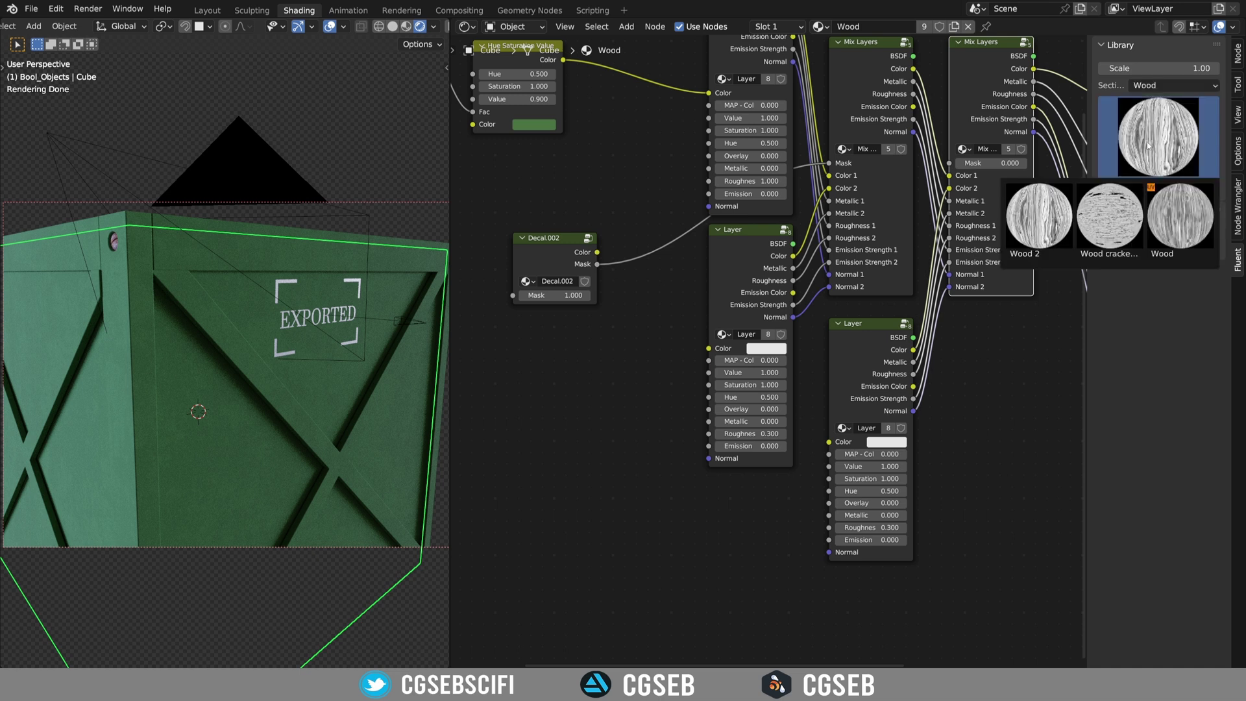
click(1115, 232)
click(1159, 188)
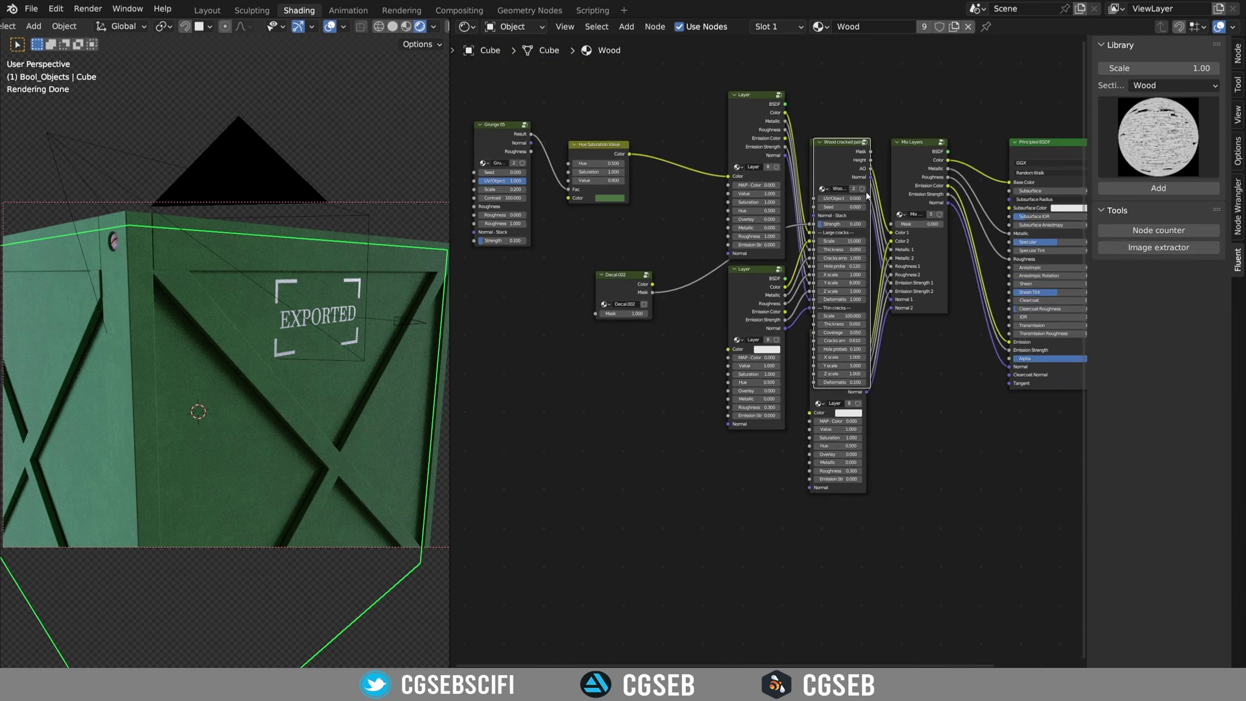
click(509, 290)
- Connect the Wood cracked node's Mask output to the second Mix Layers node's Mask input
scroll(483, 354, up, 2)
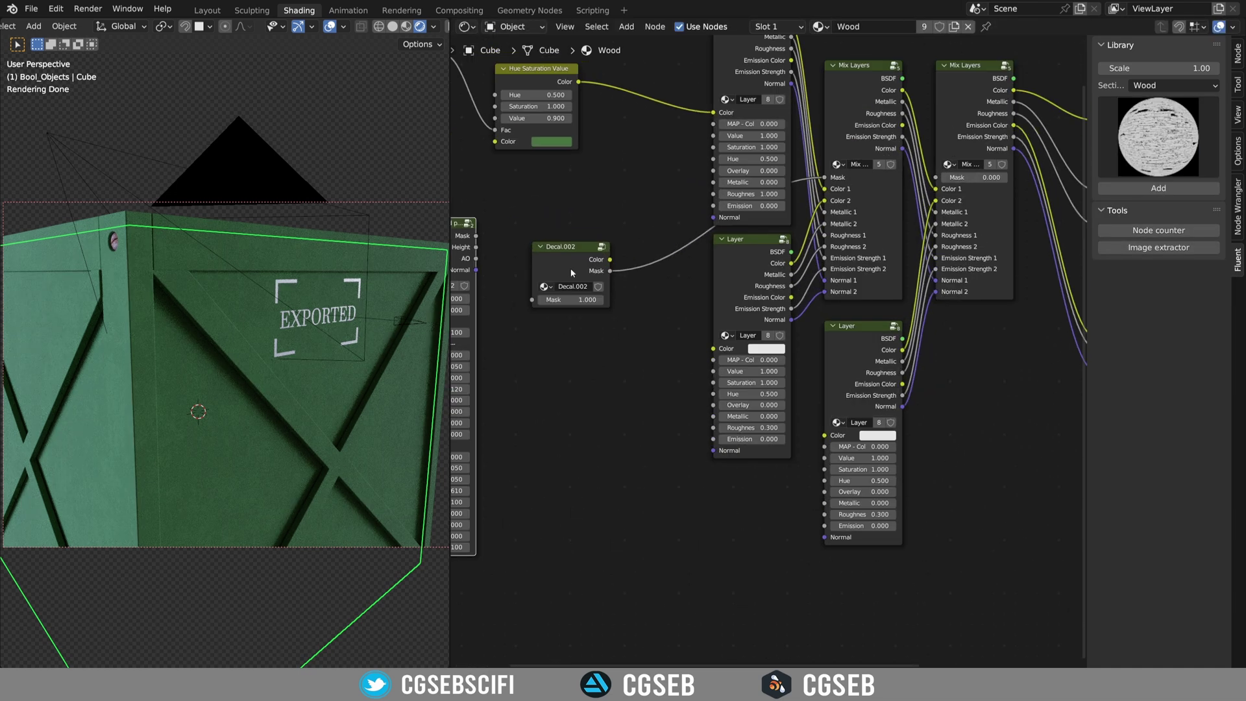
middle_drag(653, 249, 644, 247)
mouse_move(573, 232)
mouse_down()
mouse_move(1029, 253)
mouse_move(1013, 178)
mouse_move(1034, 174)
mouse_up()
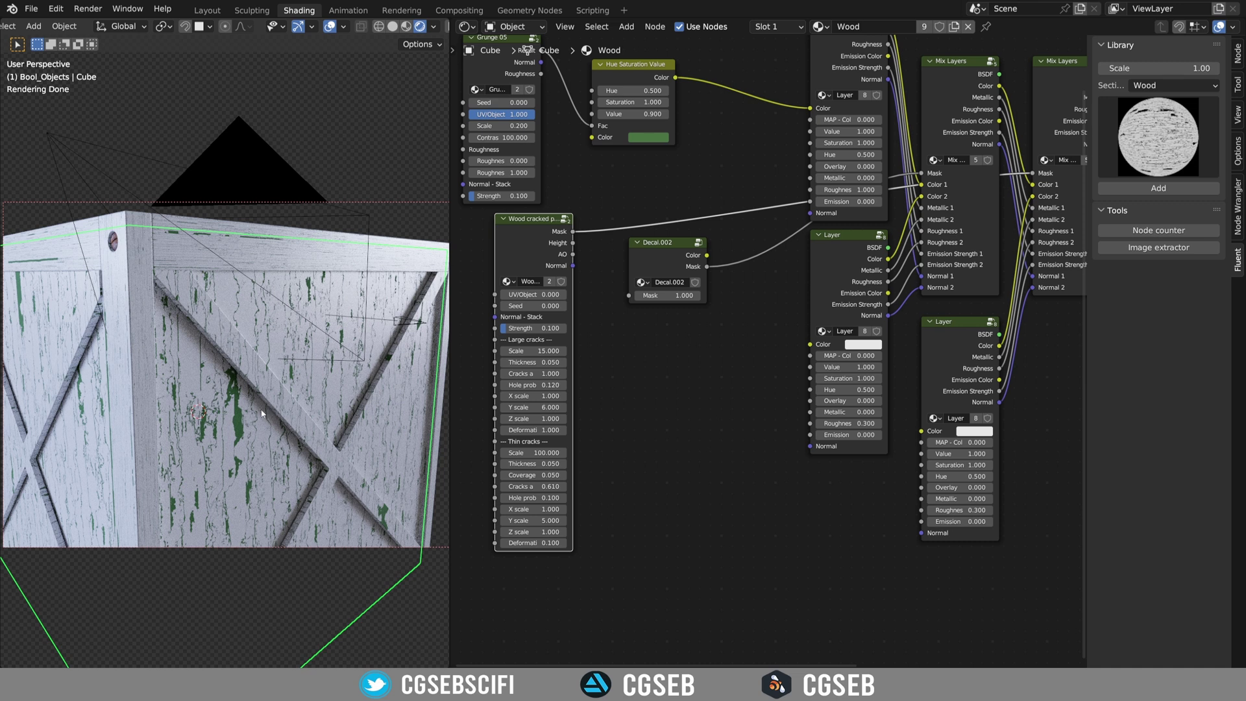
click(669, 384)
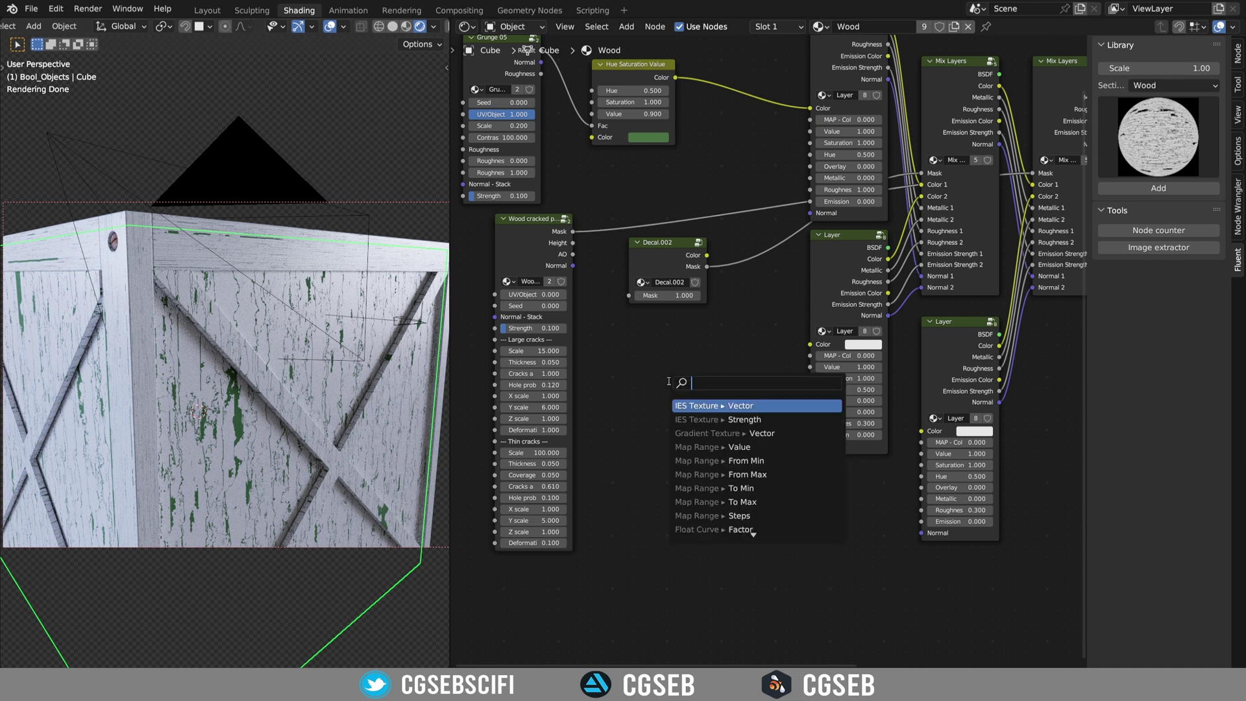
text(a)
key(Escape)
- Insert an Invert node on the link between the Wood cracked Mask output and the second Mix Layers Mask input
key(shift+a)
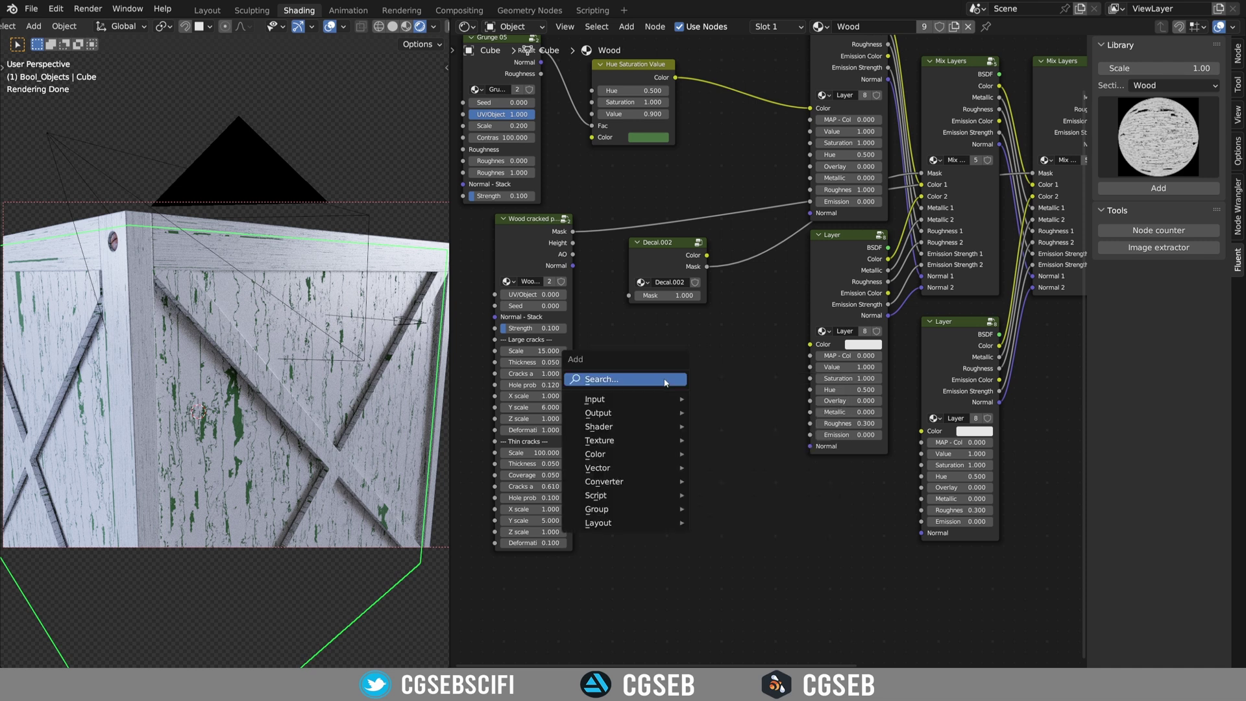
click(665, 381)
text(inv)
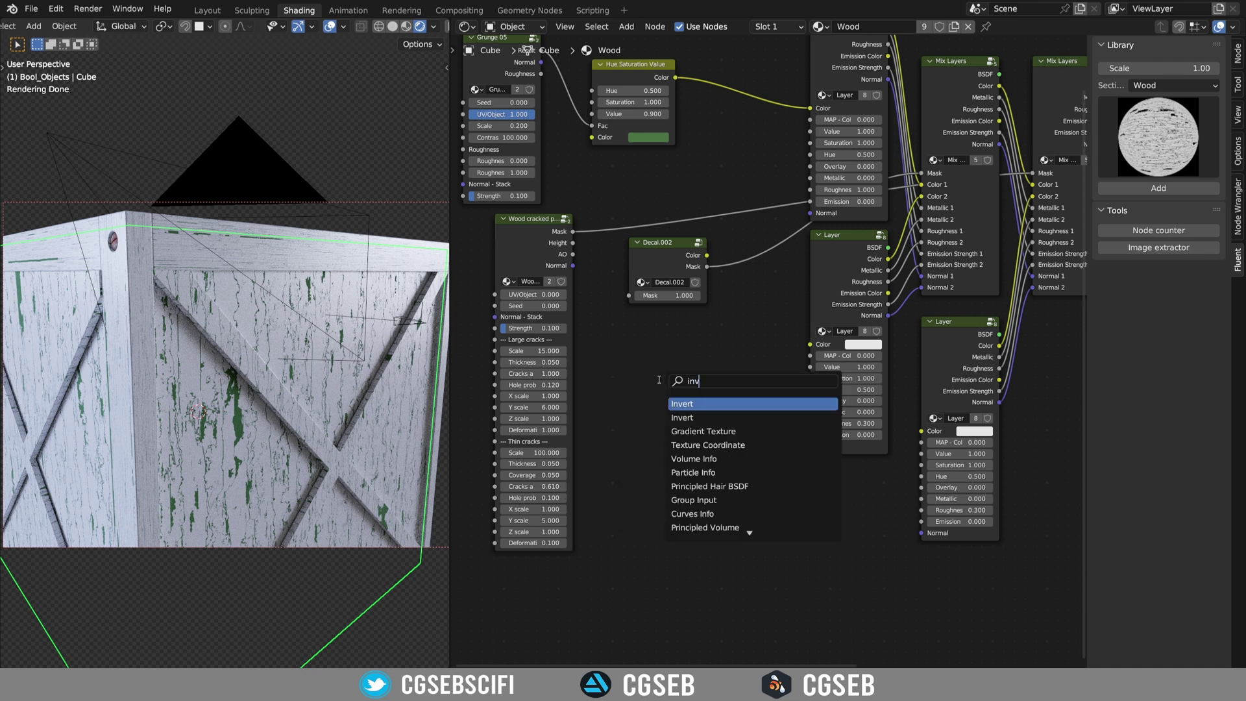
key(Return)
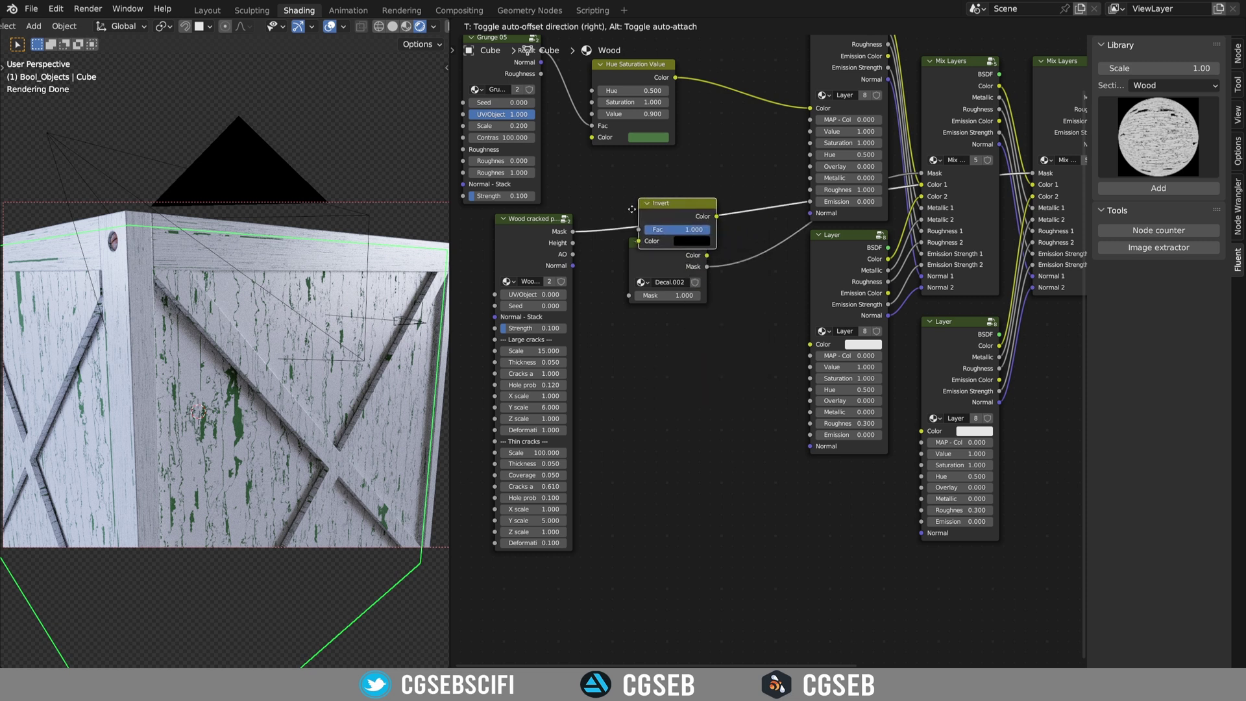
click(635, 190)
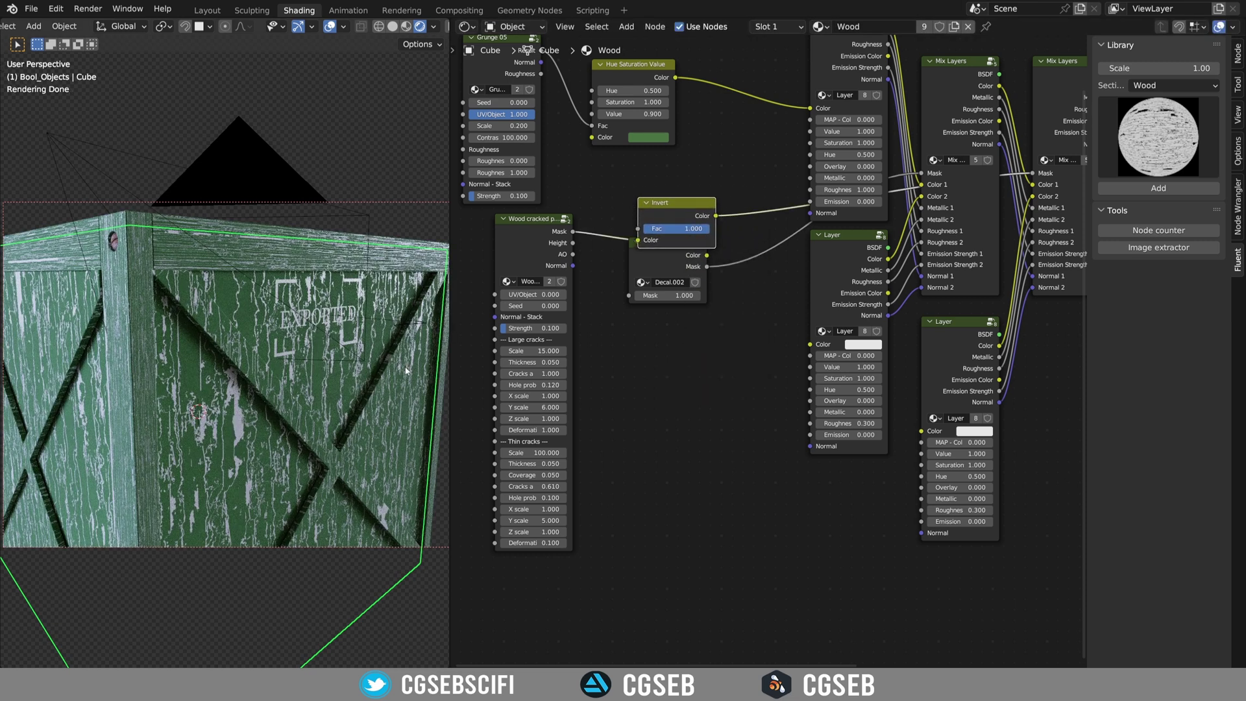
- Move the Invert node just above Decal.002 and shift the Wood cracked node farther away from both to tidy the layout
drag(654, 206, 647, 187)
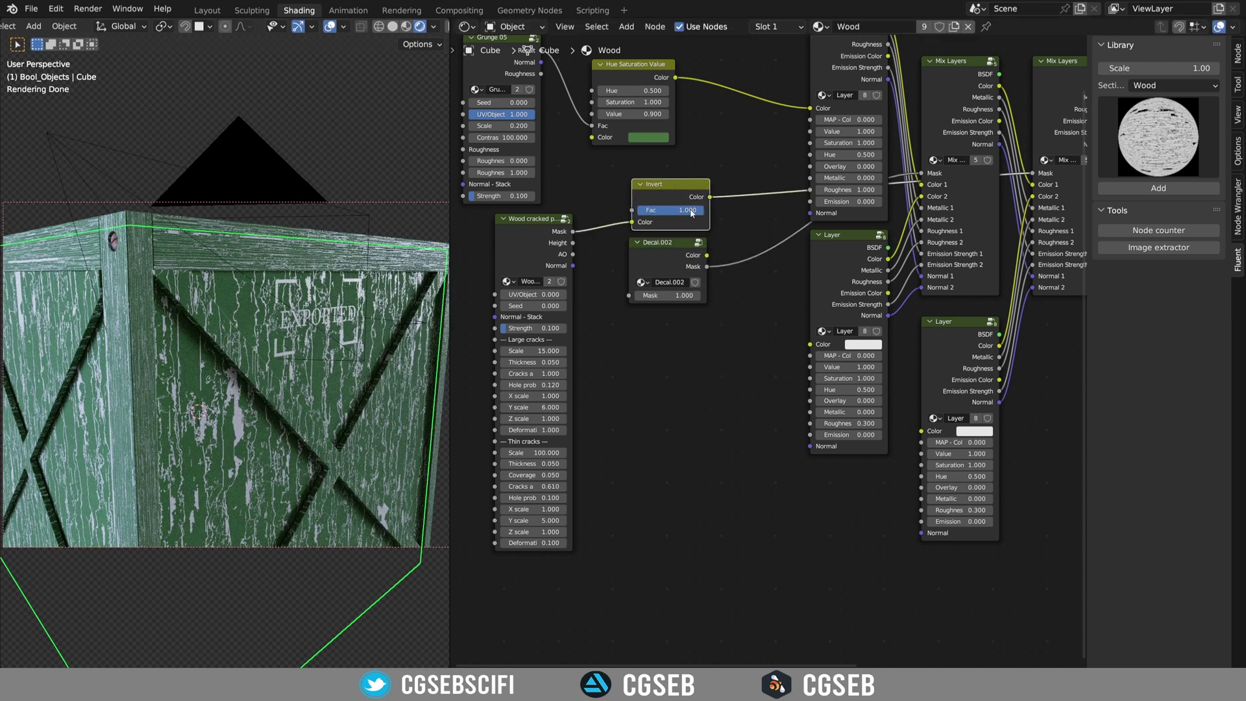
middle_drag(755, 380, 533, 331)
mouse_move(738, 252)
middle_down()
mouse_move(734, 282)
mouse_move(745, 258)
middle_up()
drag(728, 306, 729, 296)
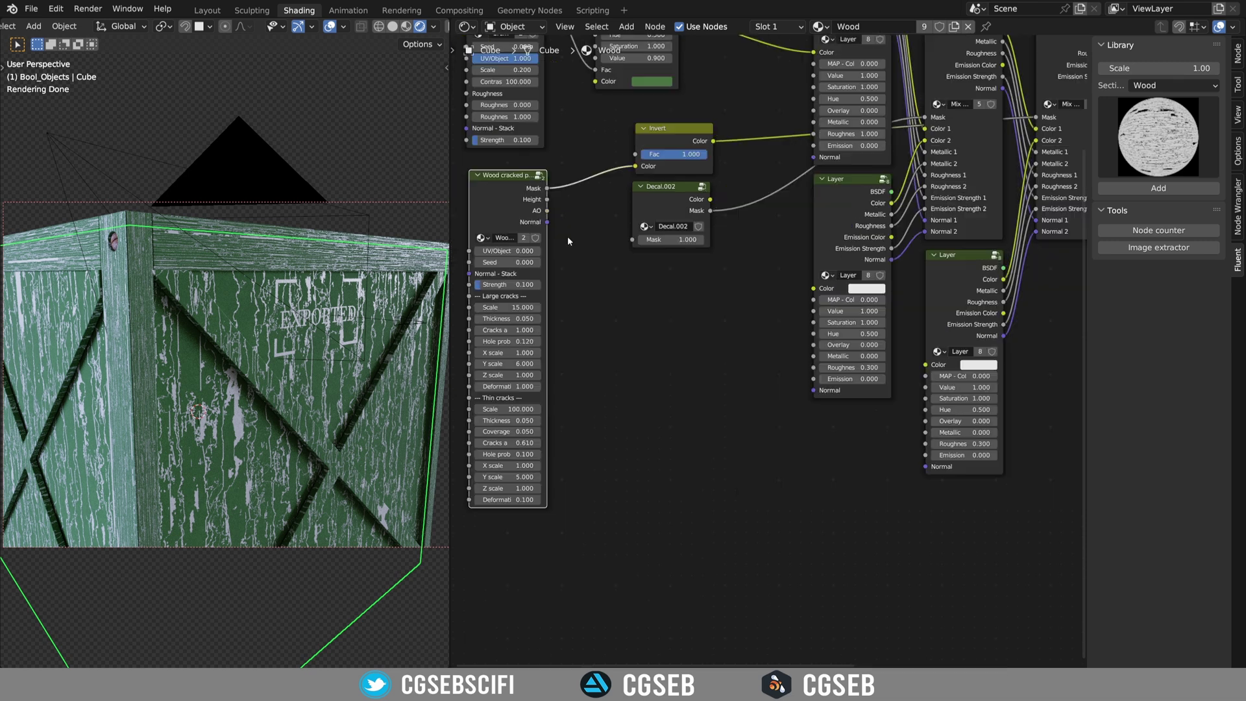
- Add the Wood 2 node from the library's Wood section and connect its Color output to the lowest Layer's Color input
middle_drag(648, 298, 575, 225)
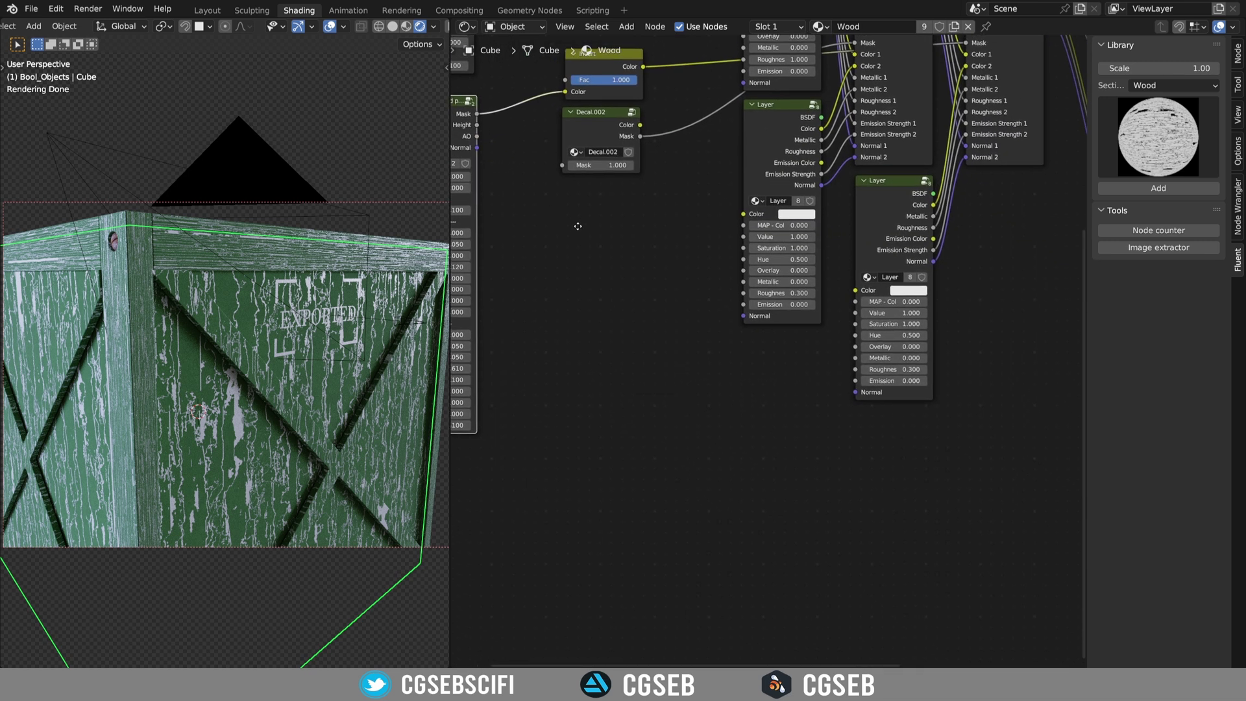
click(1160, 120)
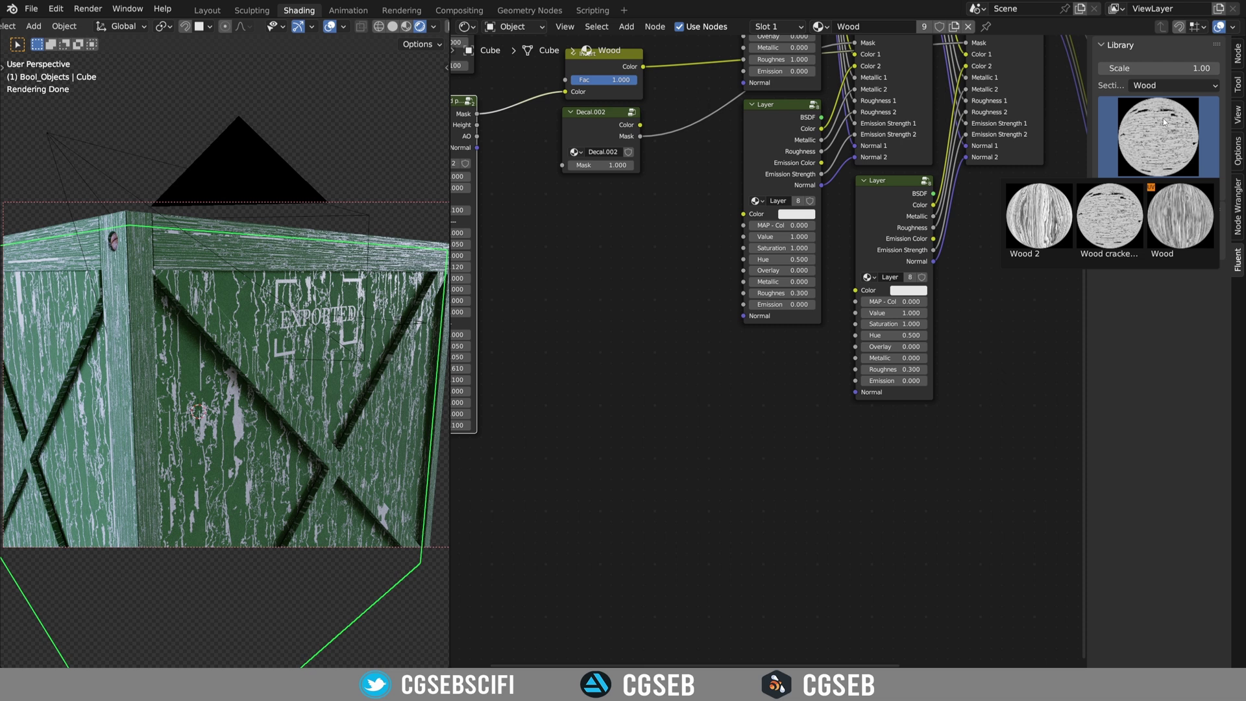
click(1039, 221)
click(1159, 187)
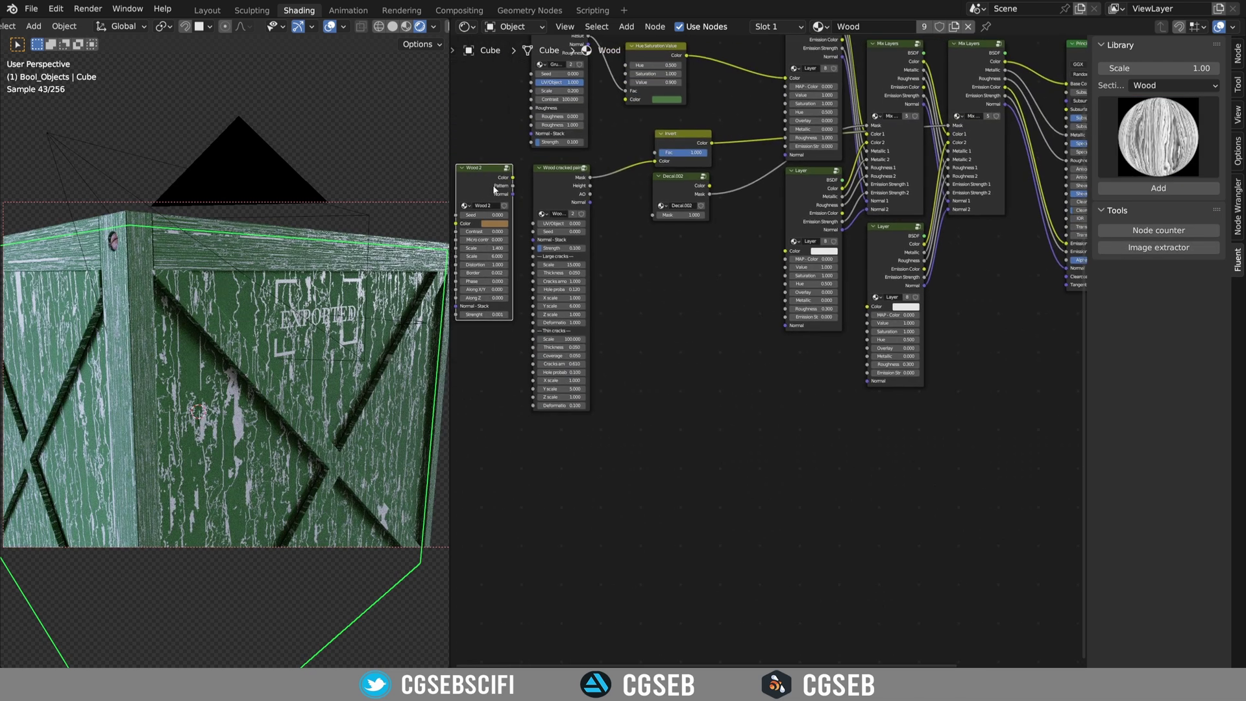
drag(494, 188, 867, 306)
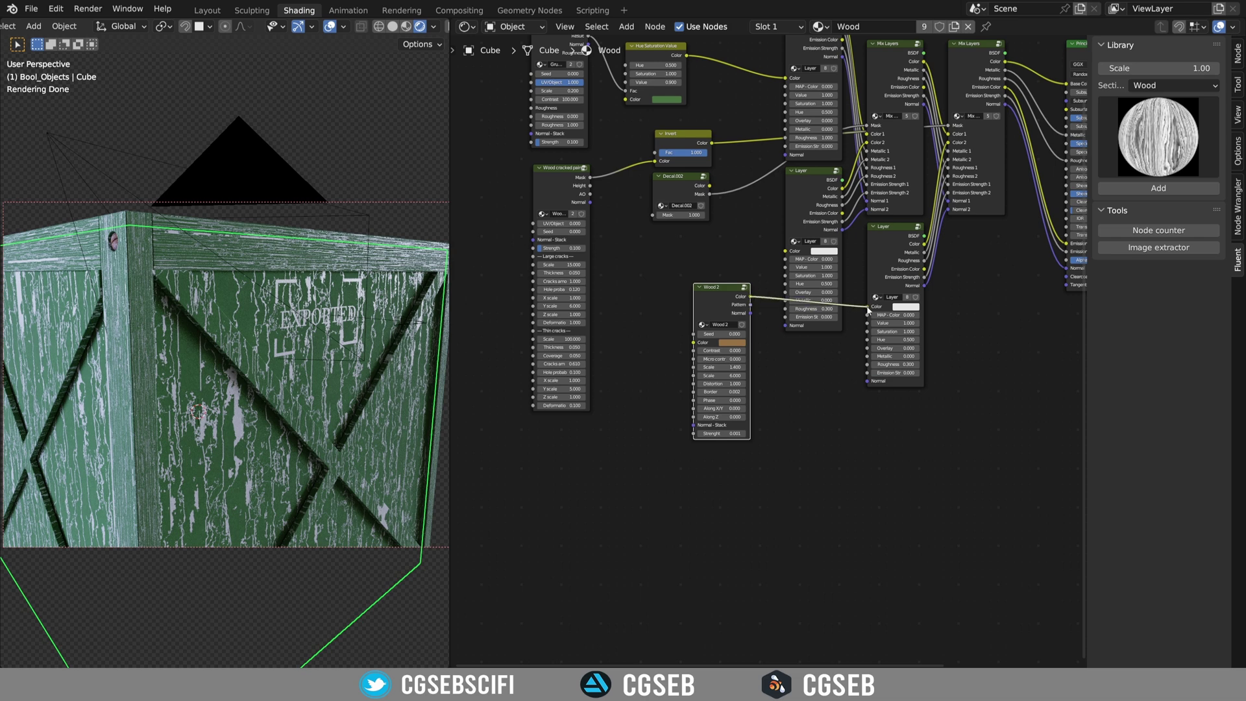
- Set the Roughness of the Layer fed by Wood 2 to 1
middle_drag(324, 341, 316, 329)
scroll(317, 328, up, 4)
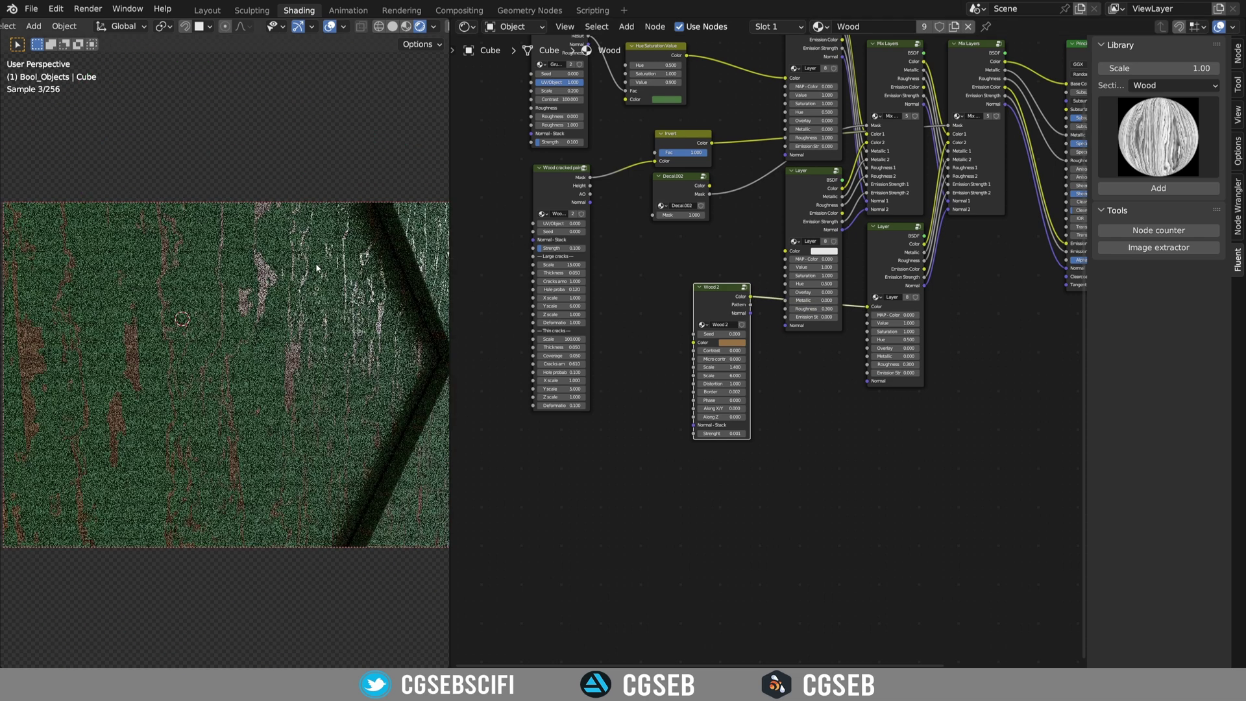
middle_drag(320, 268, 209, 305)
scroll(784, 379, up, 2)
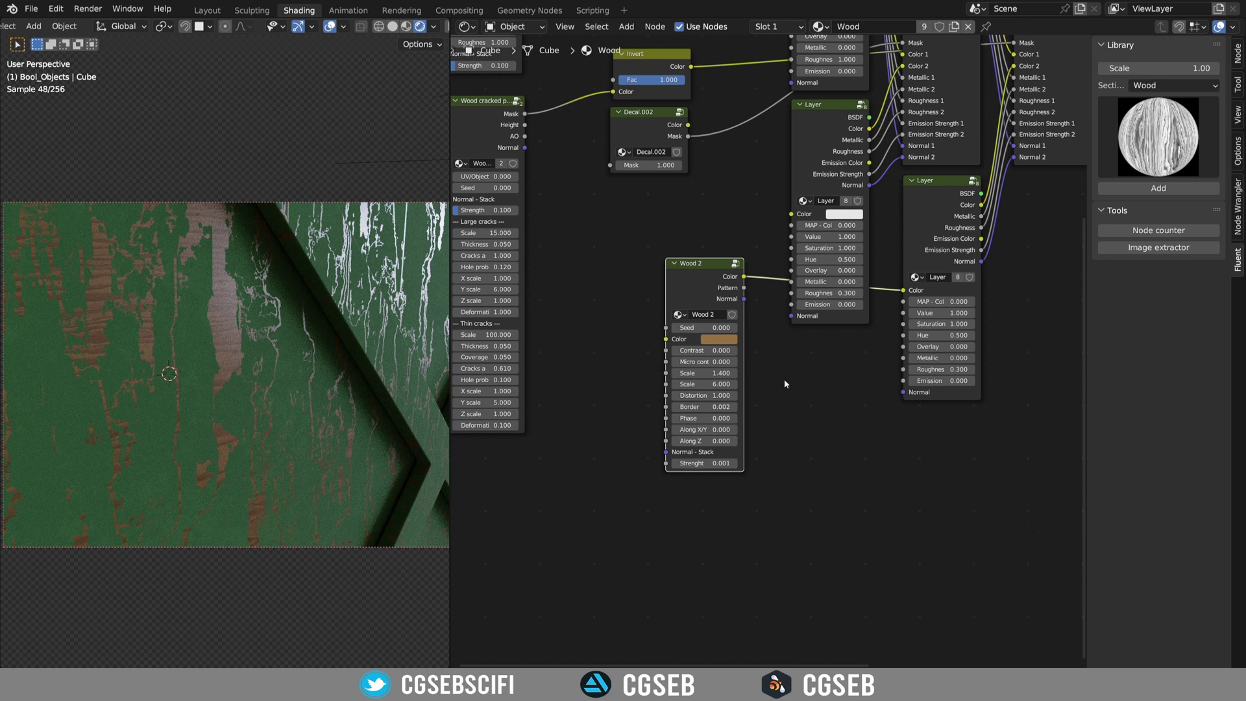
middle_drag(784, 379, 715, 385)
double_click(879, 377)
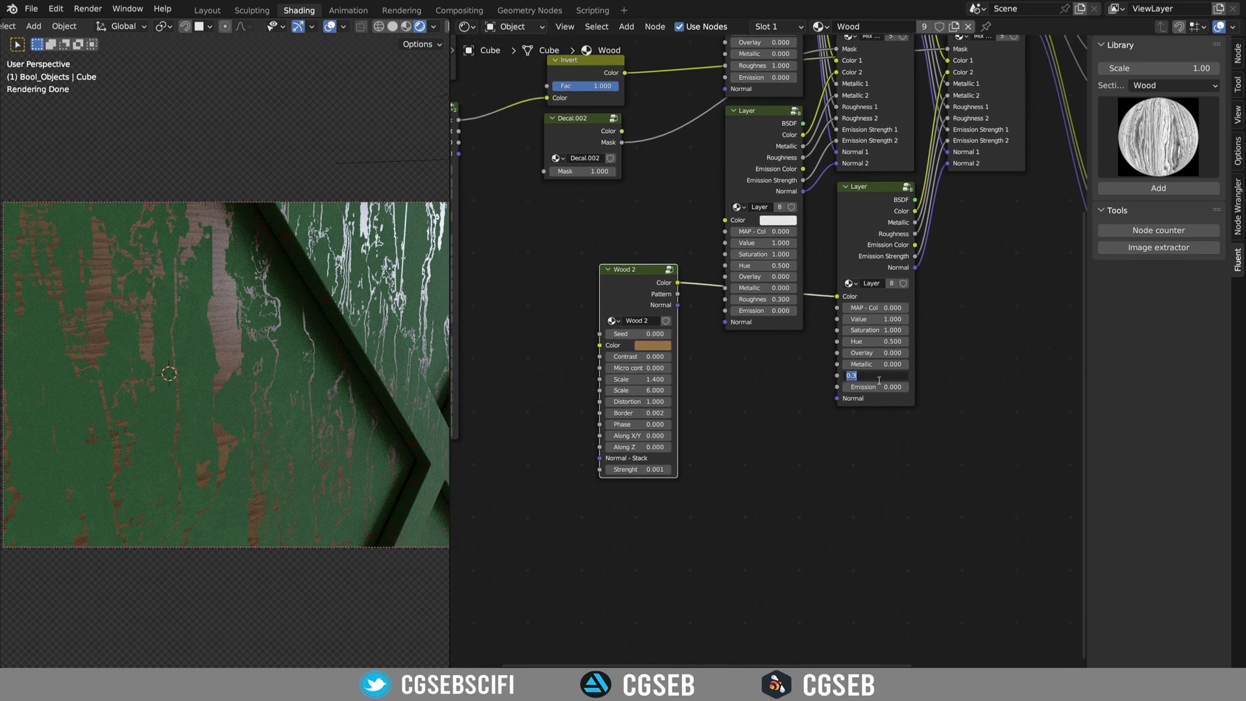
text(1)
key(Return)
- Check the grain direction on the exposed wood patches and set the Wood 2 node's Along Z to 1.000
scroll(359, 300, down, 2)
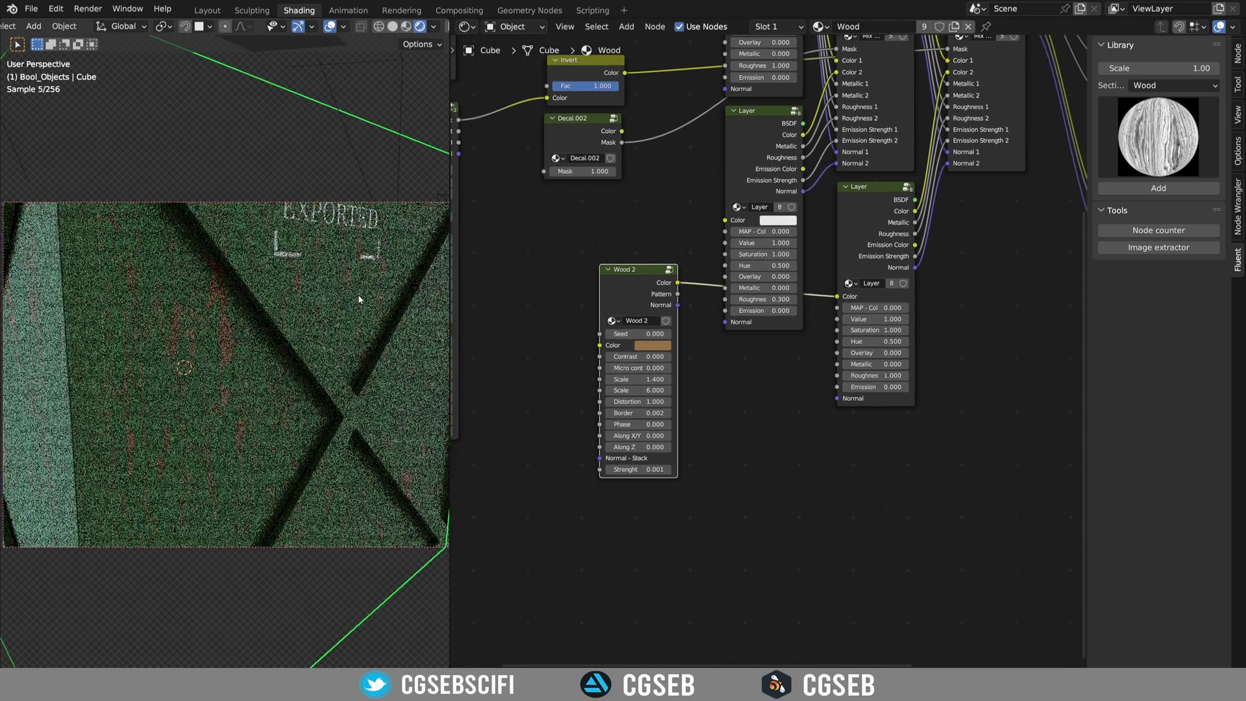
scroll(326, 331, down, 2)
scroll(263, 411, up, 5)
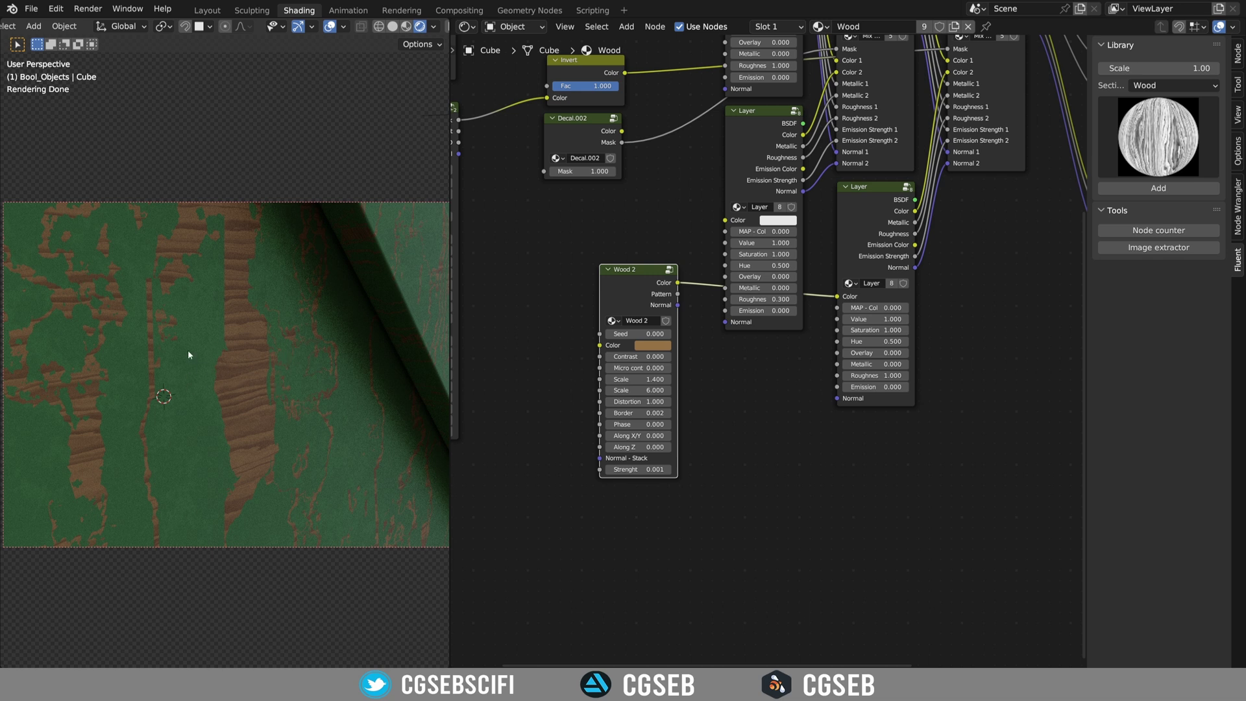
scroll(734, 422, up, 2)
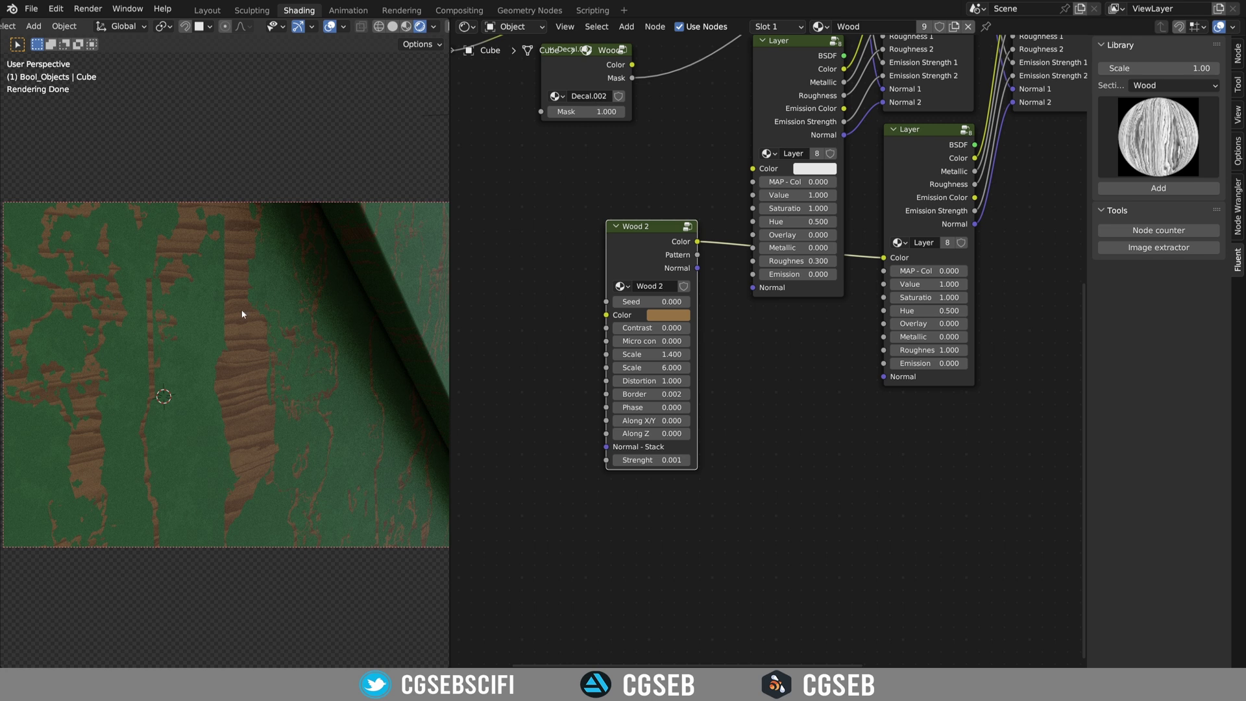
scroll(242, 314, down, 4)
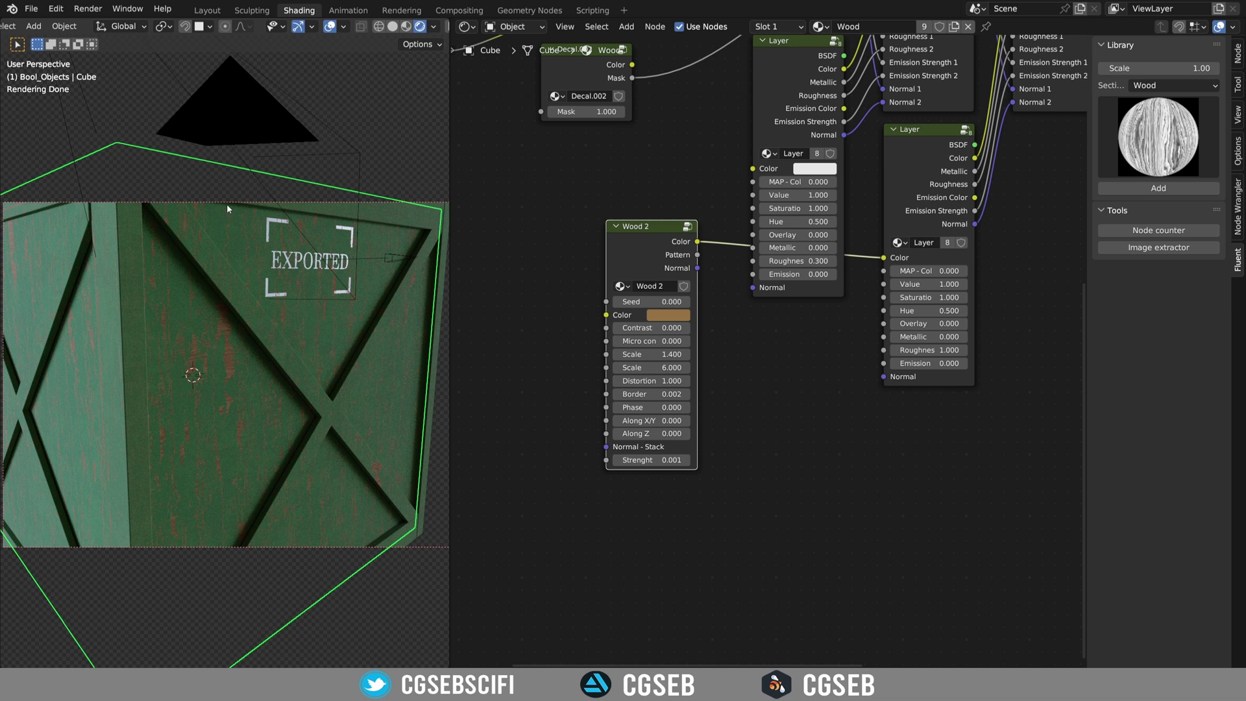
scroll(222, 424, up, 5)
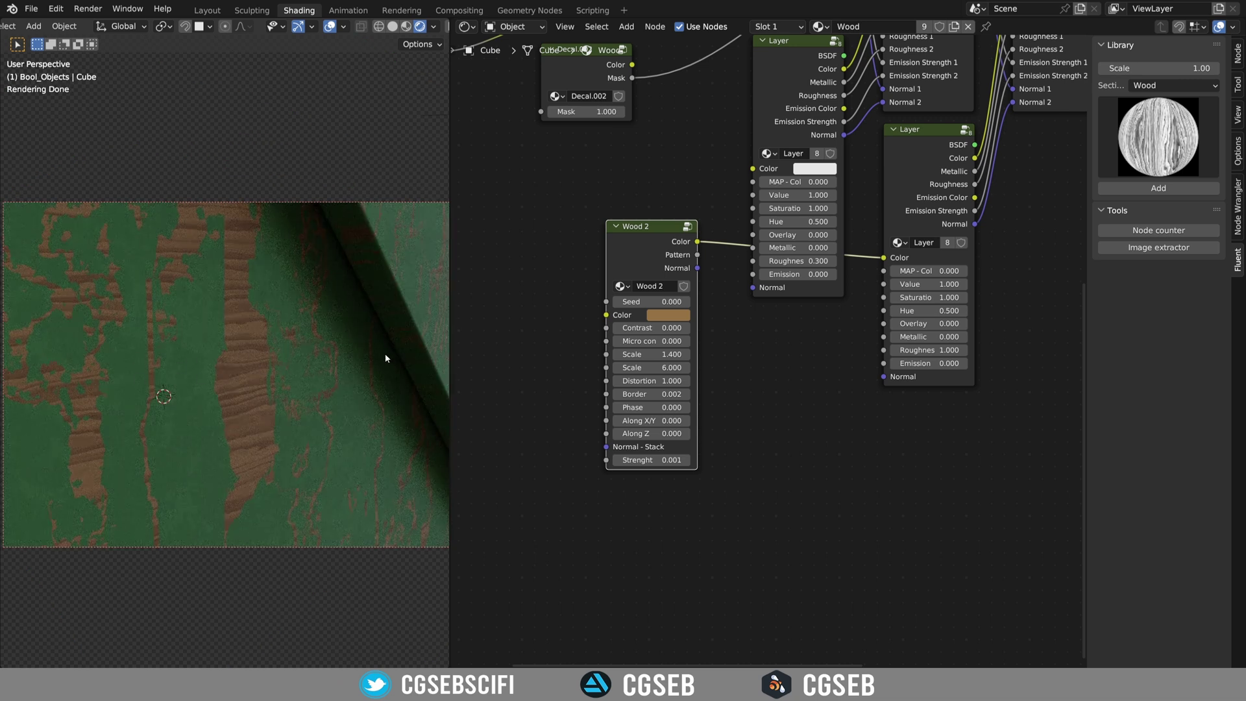
drag(631, 435, 710, 435)
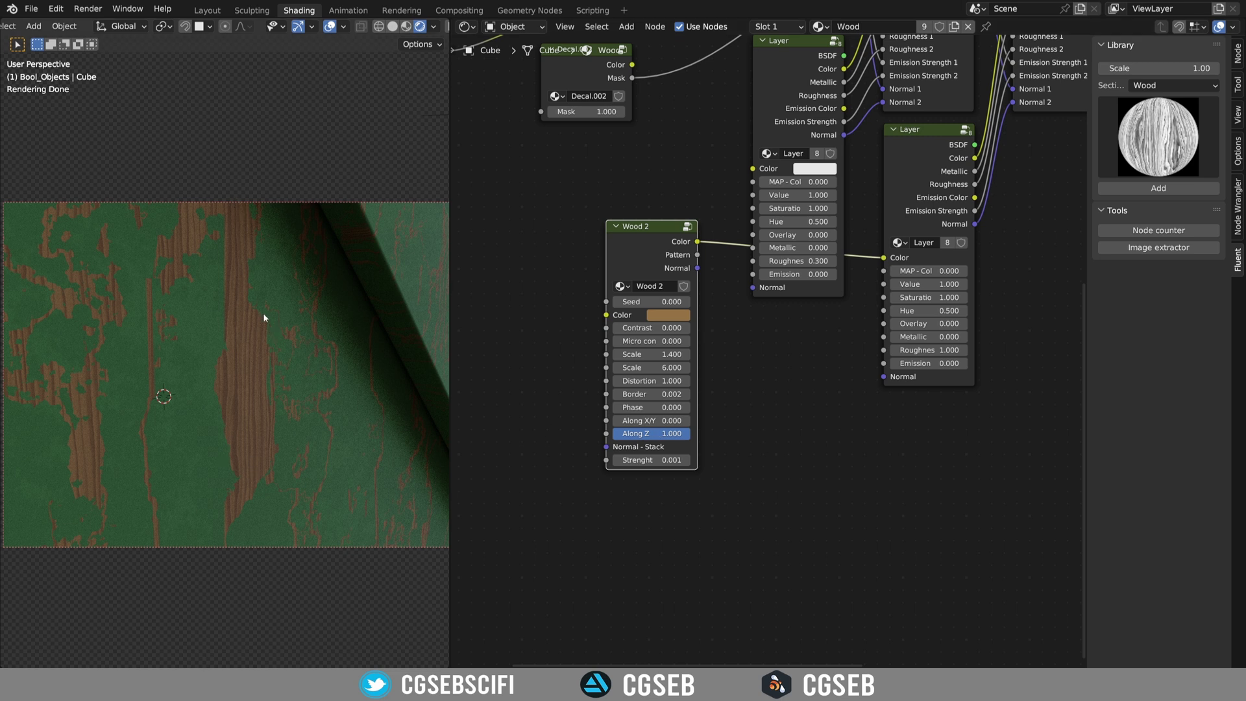
- Move the Wood 2 node just below the middle Layer node and make its brown Color slightly lighter
middle_drag(734, 317, 824, 377)
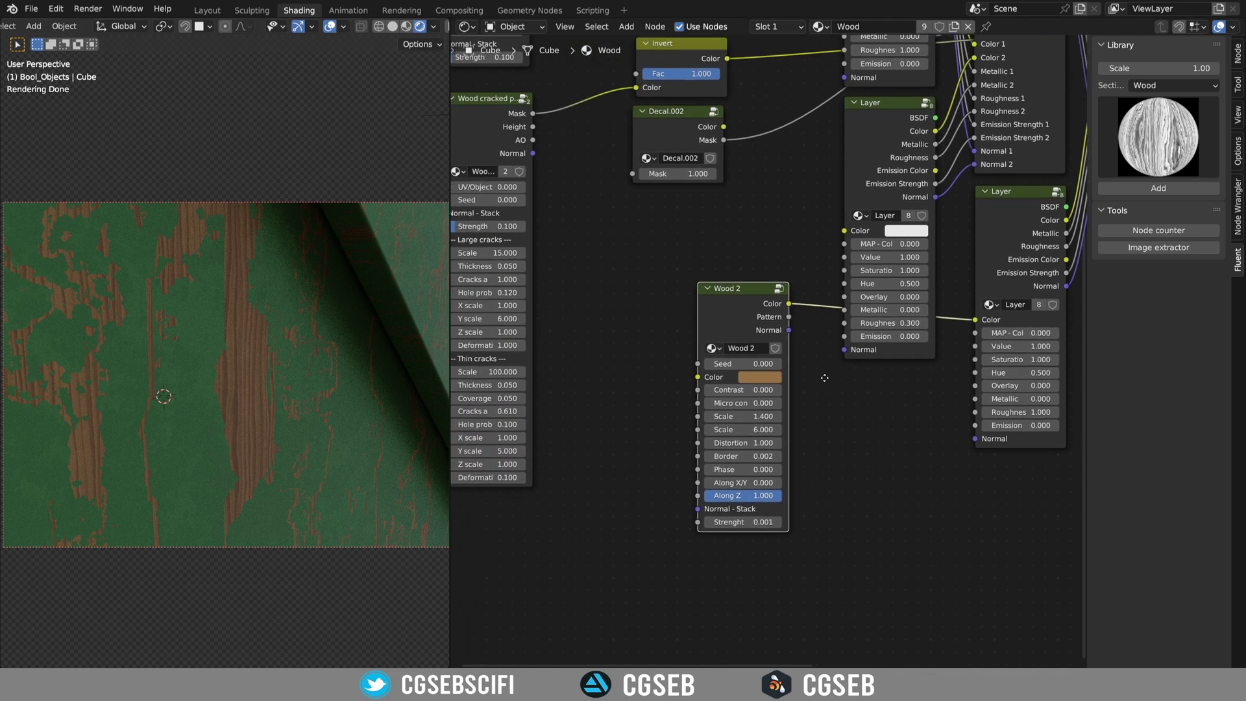
scroll(783, 318, up, 1)
drag(761, 309, 894, 409)
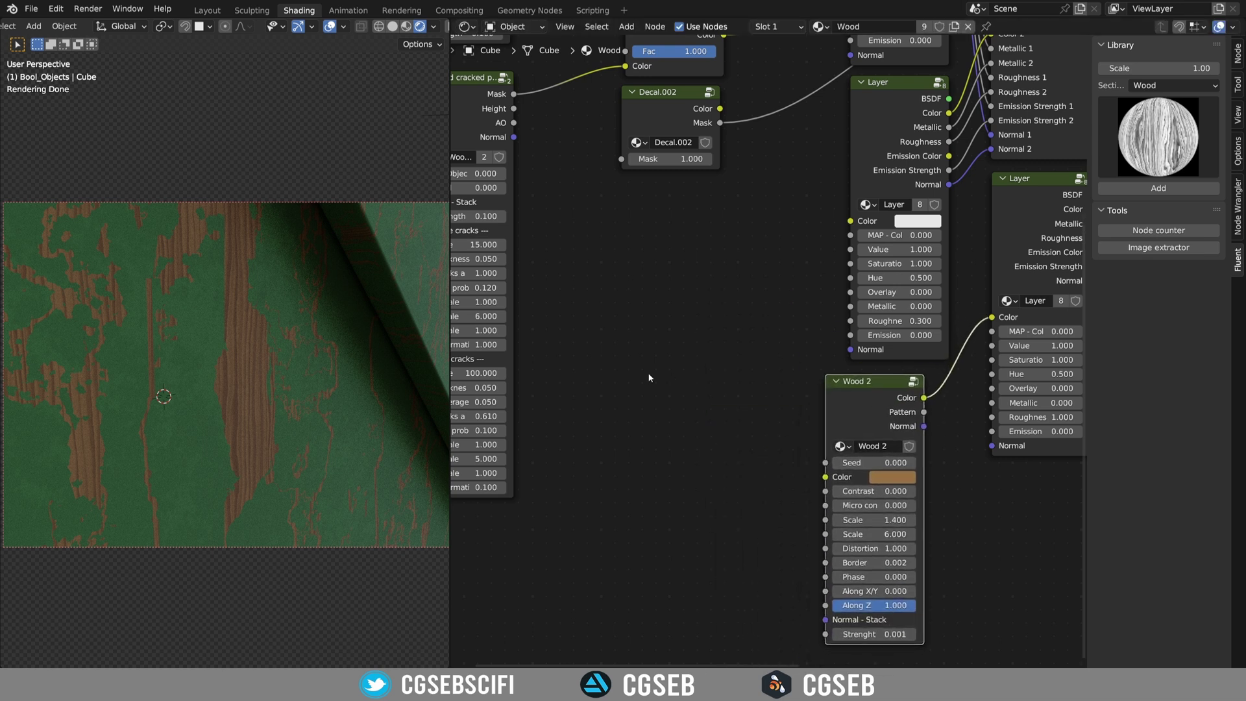
click(888, 479)
drag(991, 327, 988, 321)
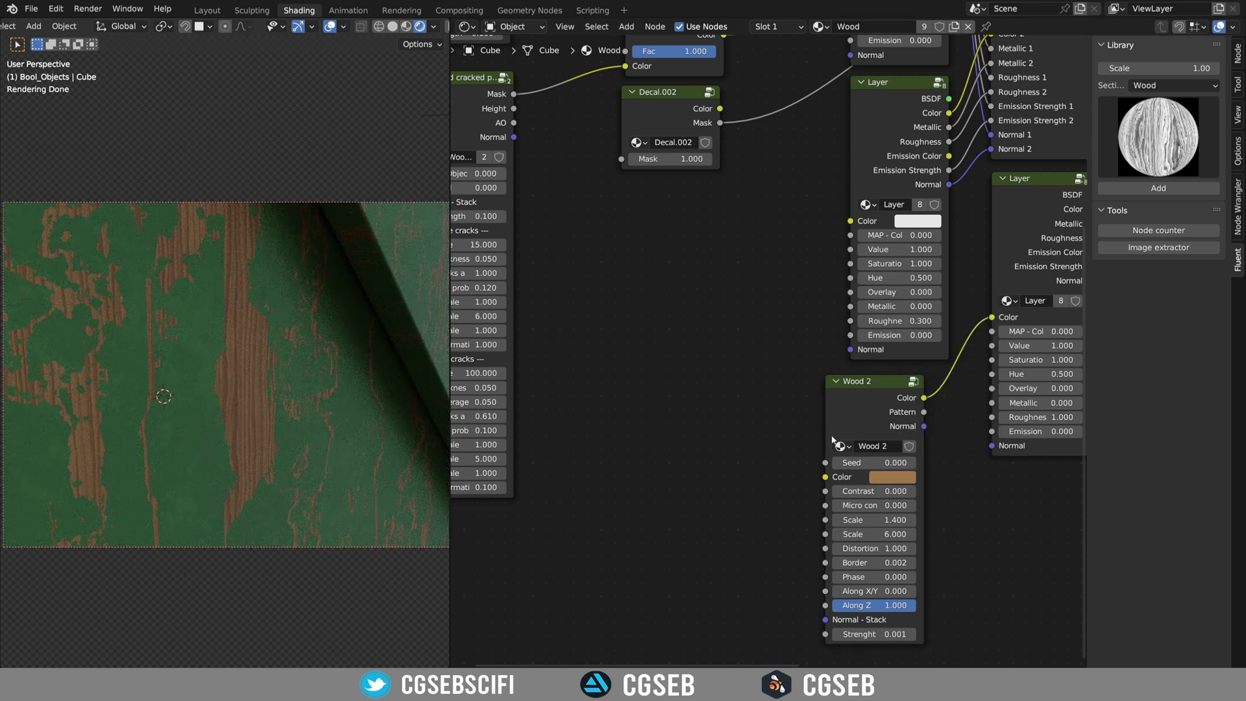
- Connect Wood 2's Normal output to the lowest Layer's Normal input and set the Wood 2 normal strength to 0.201
drag(925, 426, 993, 447)
middle_drag(947, 482, 880, 393)
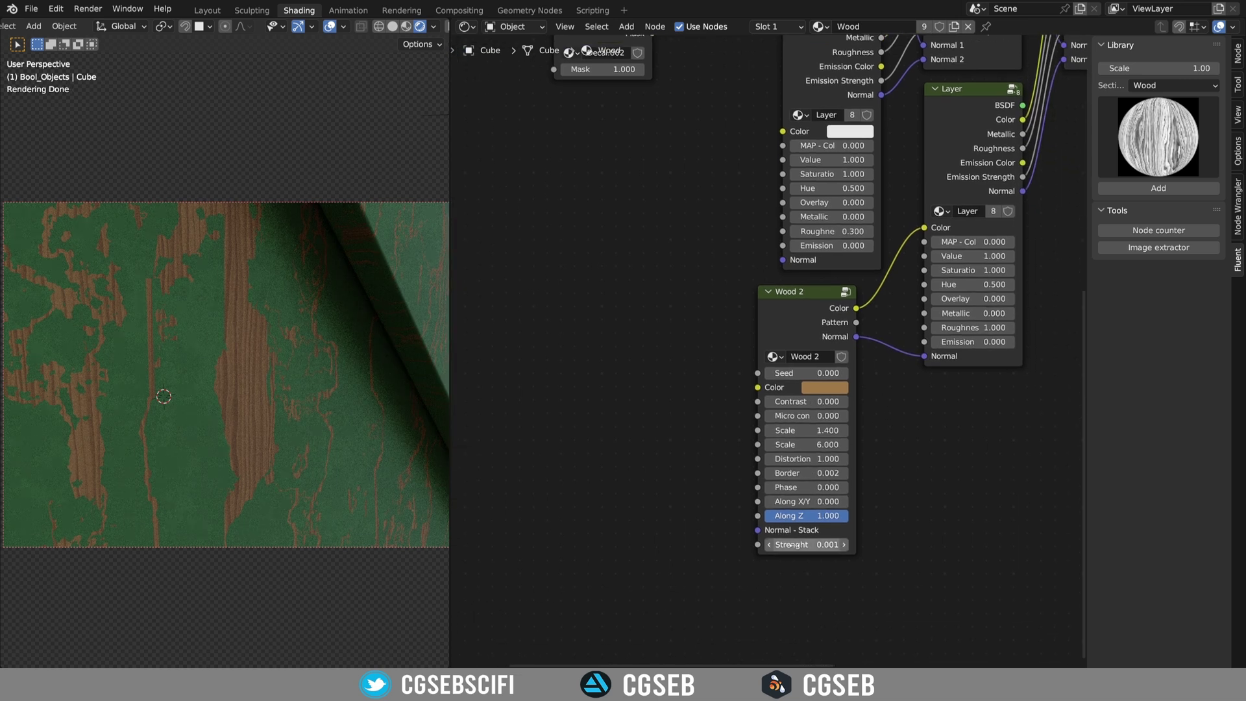
drag(810, 544, 837, 545)
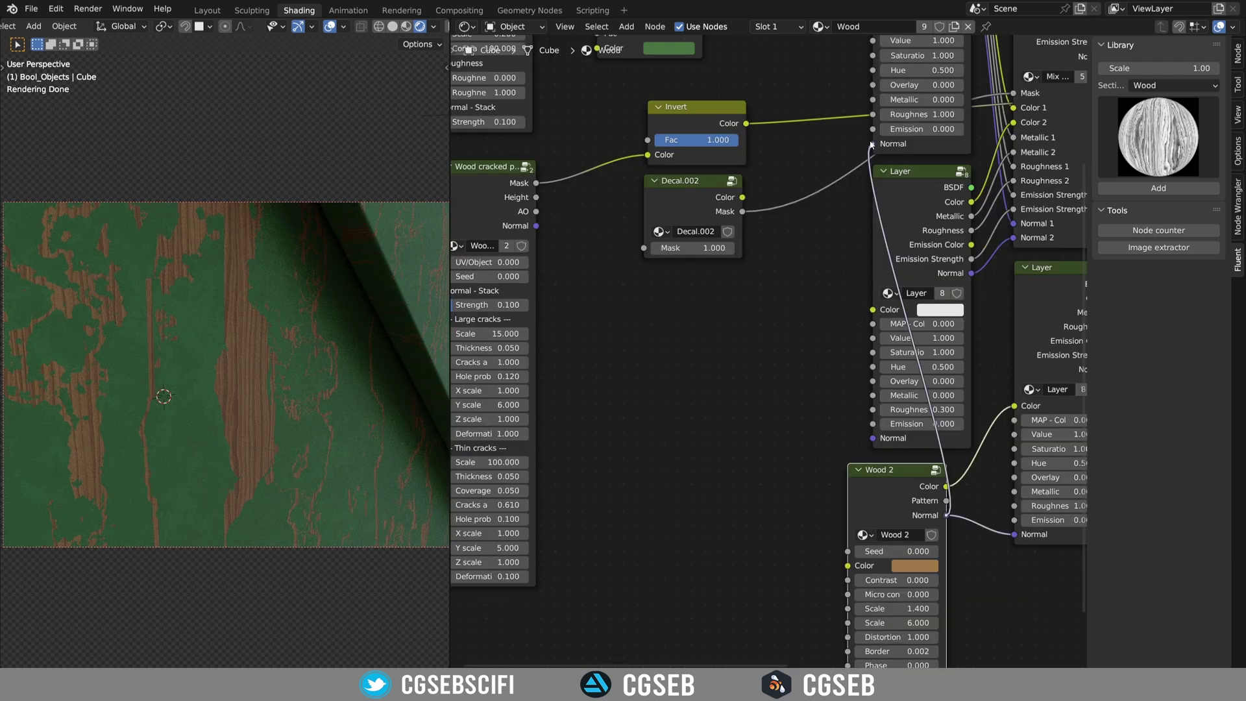
- Connect Wood 2's Normal output to the green paint Layer's Normal input and inspect the grain relief on the crate
drag(871, 145, 871, 145)
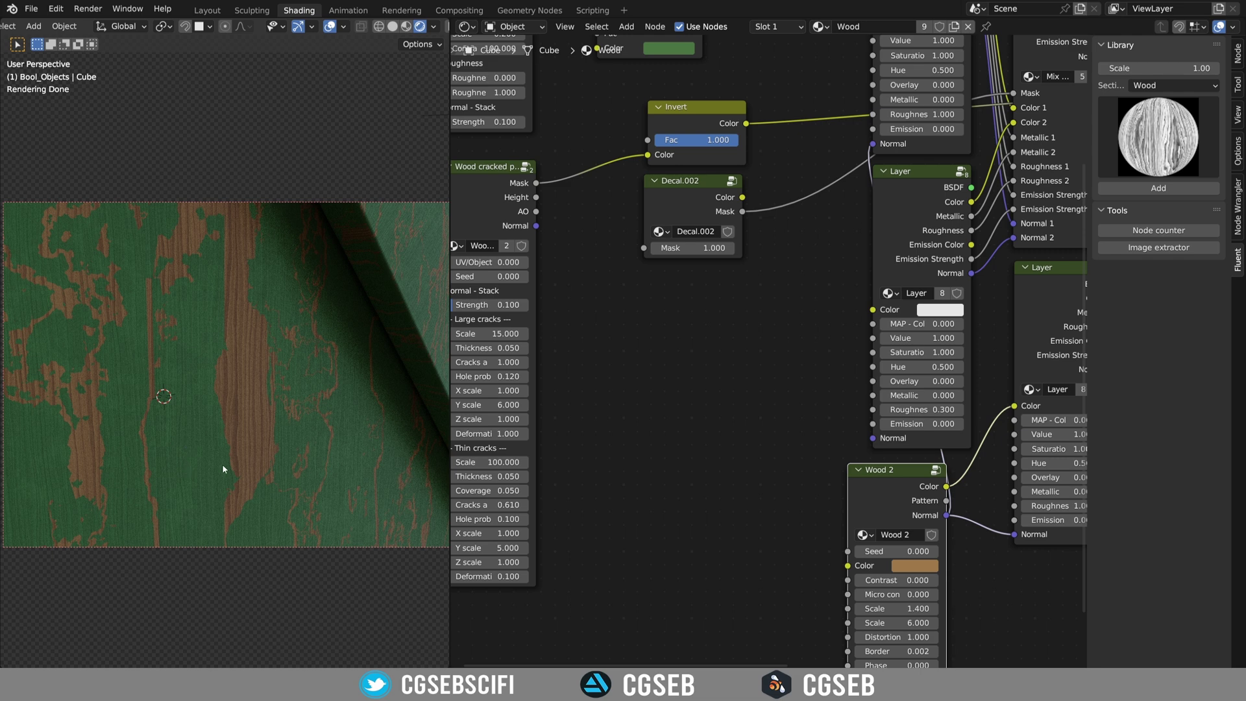
scroll(216, 426, down, 3)
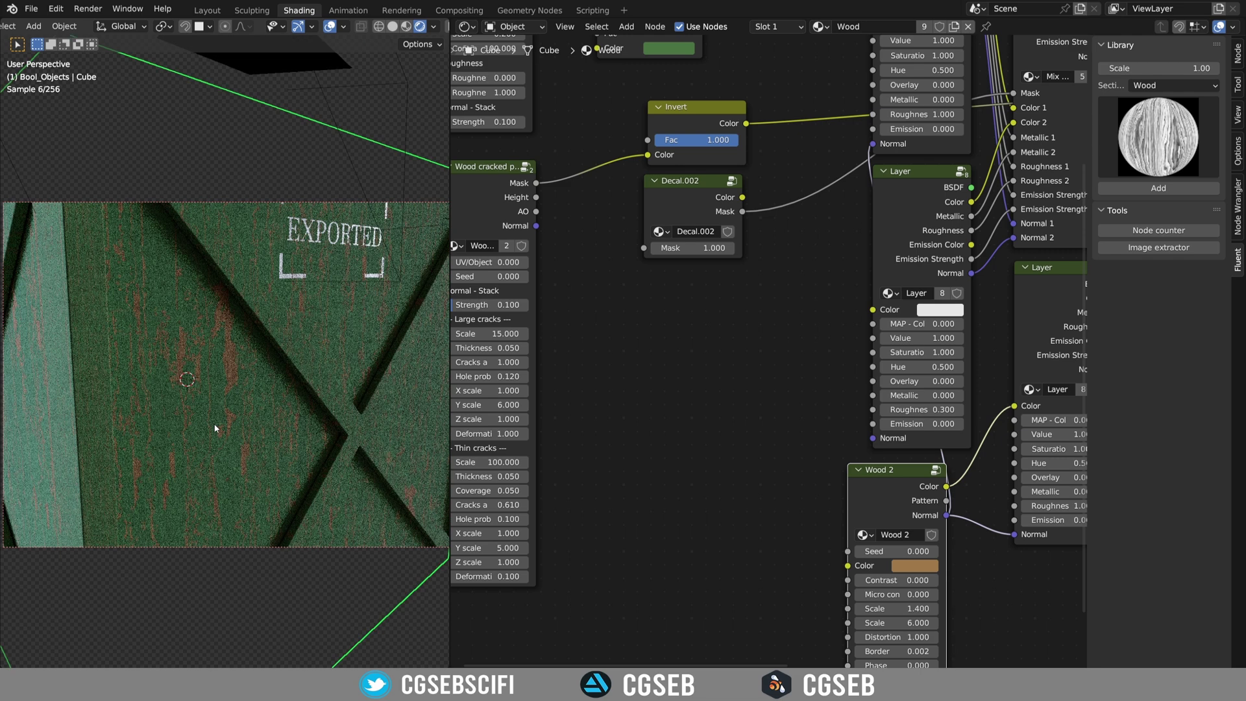
middle_drag(215, 428, 210, 377)
scroll(207, 411, up, 3)
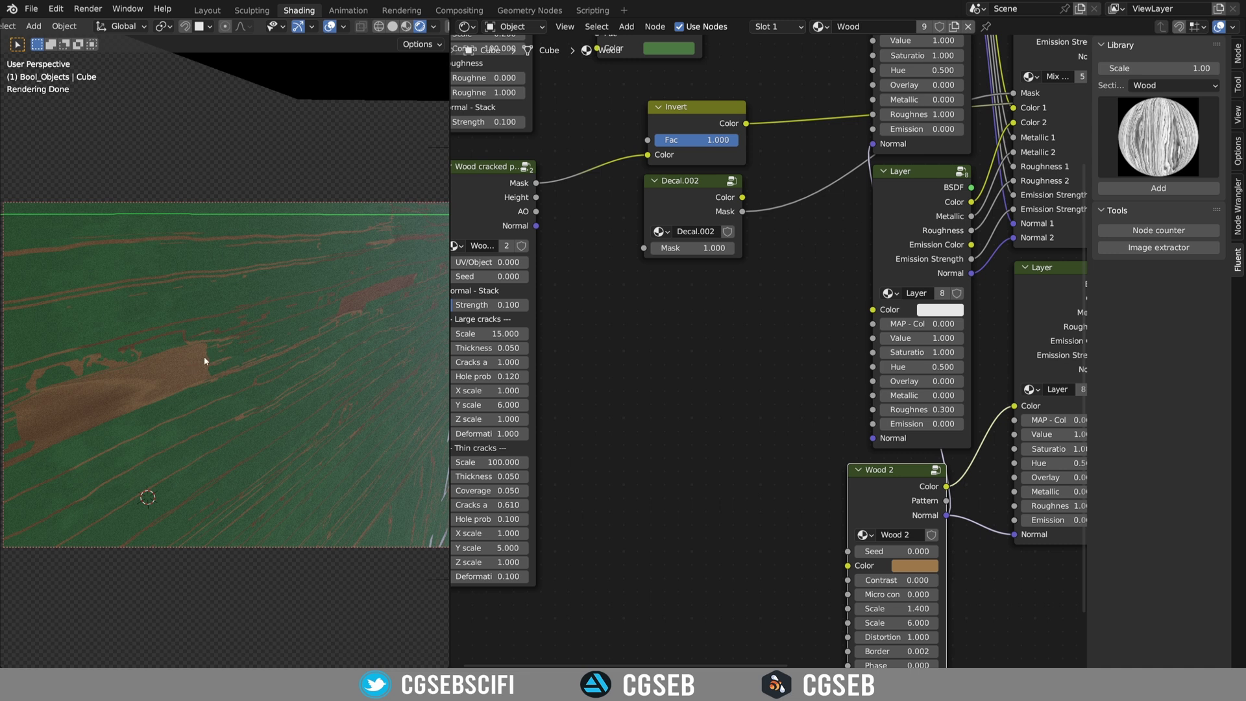
- Add a Bump node below Decal.002, with its Height input fed by the Wood cracked node's Mask output
mouse_move(891, 498)
mouse_down()
mouse_move(606, 492)
mouse_move(760, 507)
mouse_move(906, 497)
mouse_up()
middle_drag(659, 435, 678, 412)
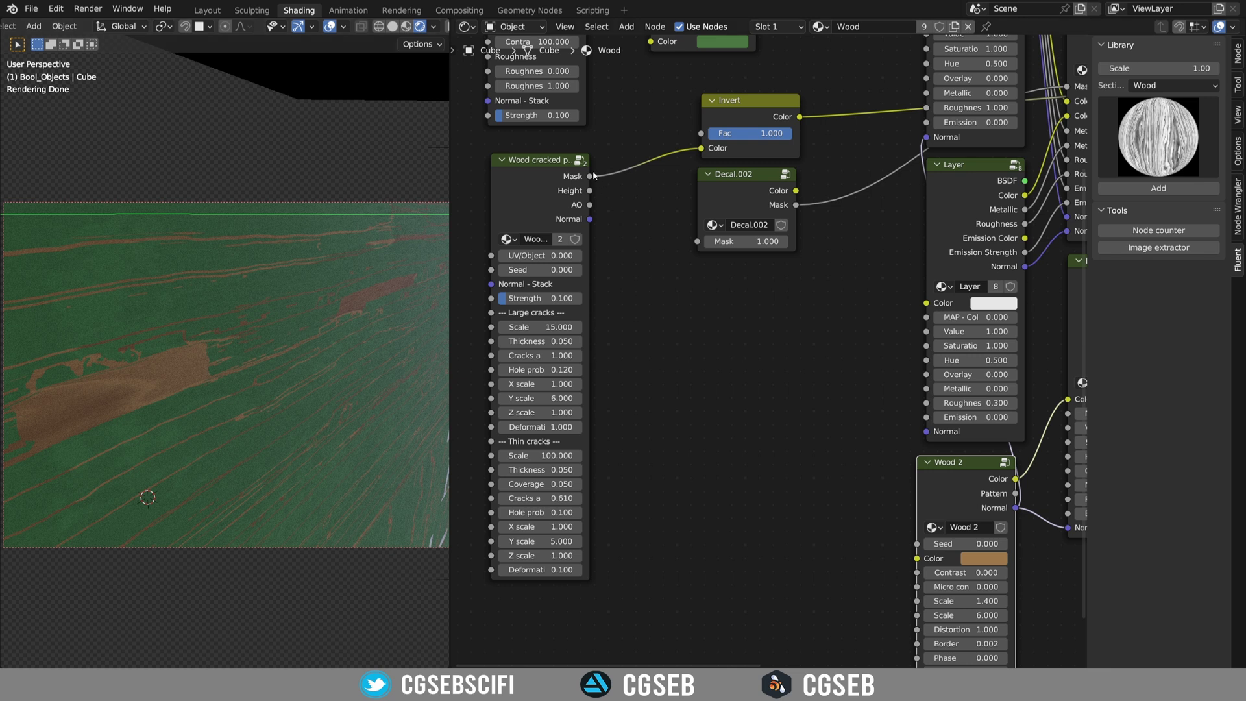
drag(591, 176, 723, 305)
text(bump)
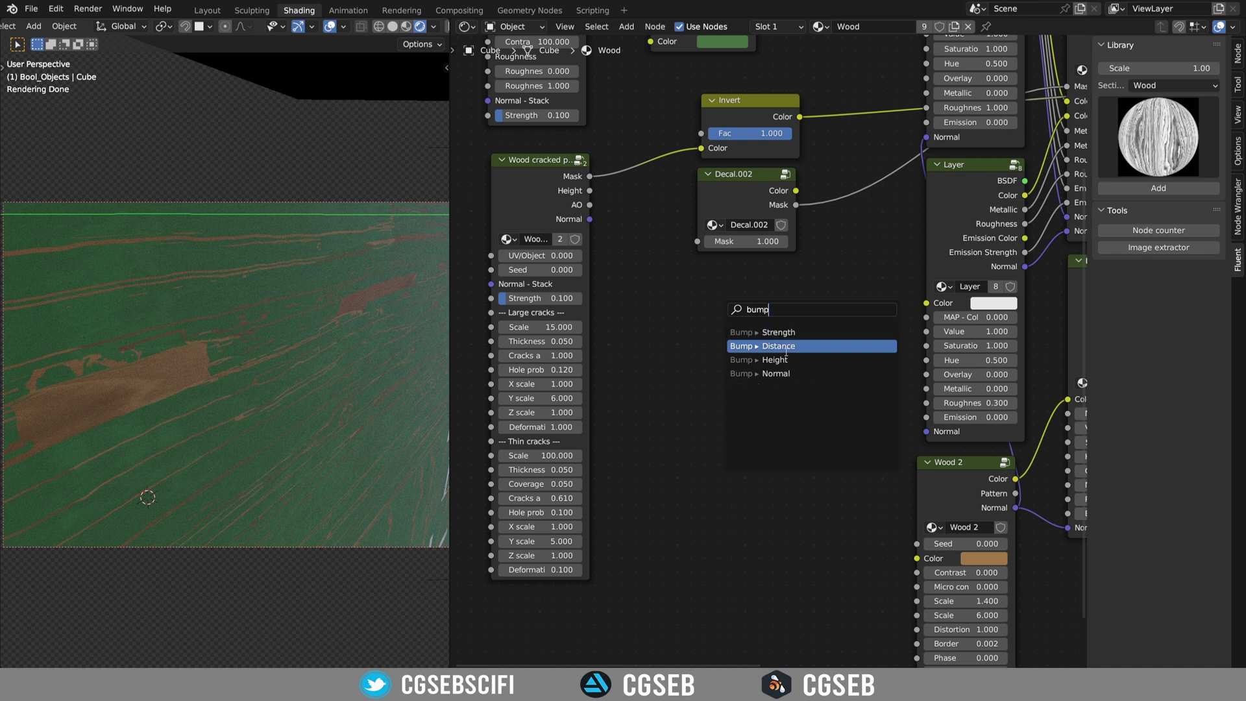
click(775, 359)
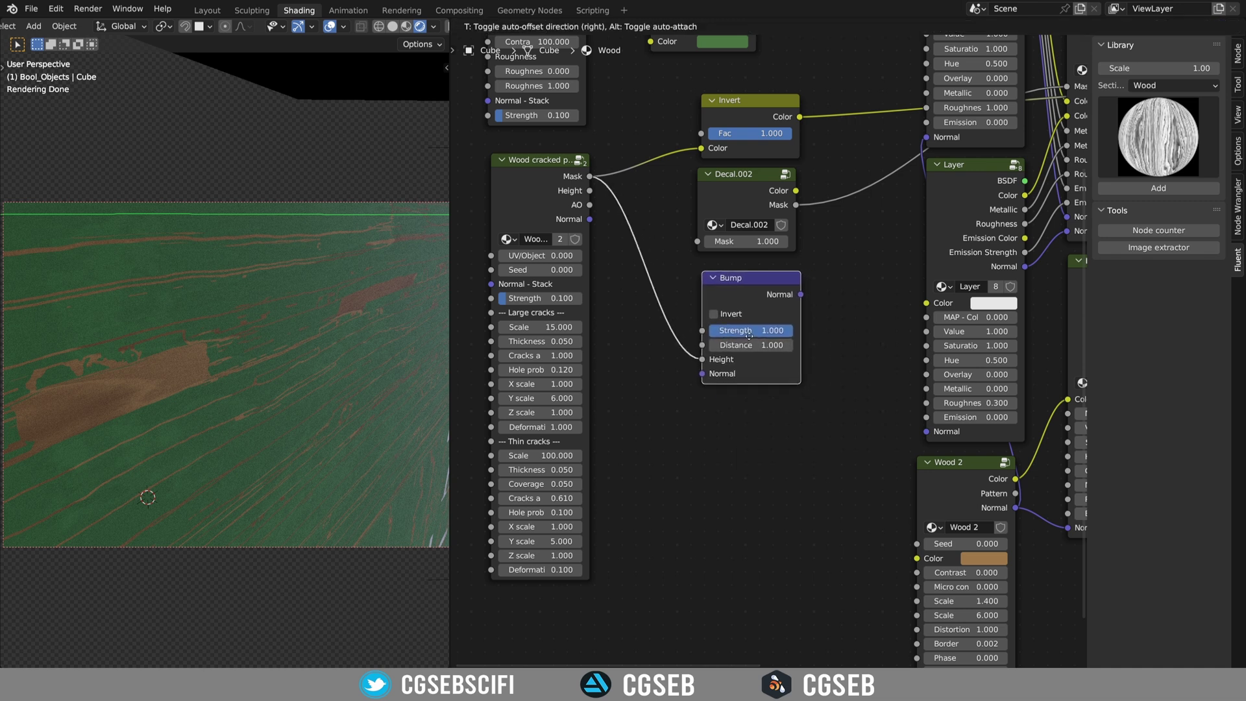
click(847, 277)
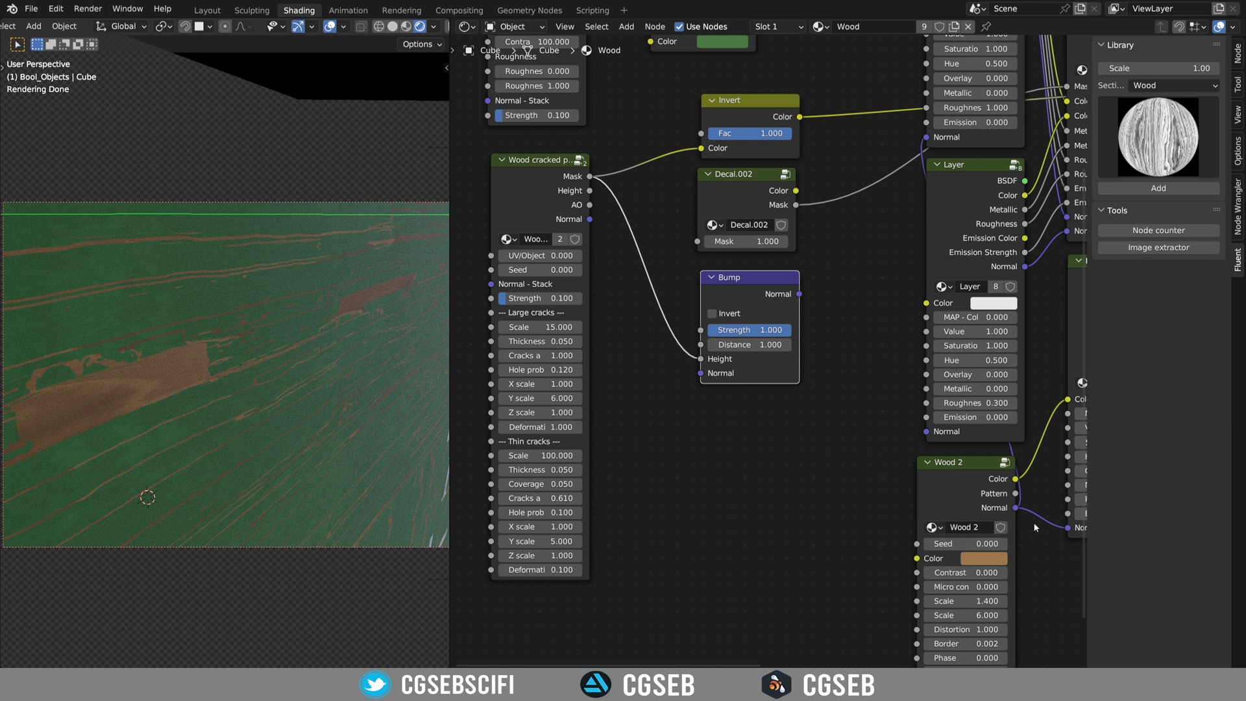
- Route Wood 2's Normal through the Bump node into the green paint Layer's Normal input, and move Wood 2 below Bump
drag(1016, 507, 687, 373)
drag(784, 294, 914, 138)
drag(954, 462, 725, 464)
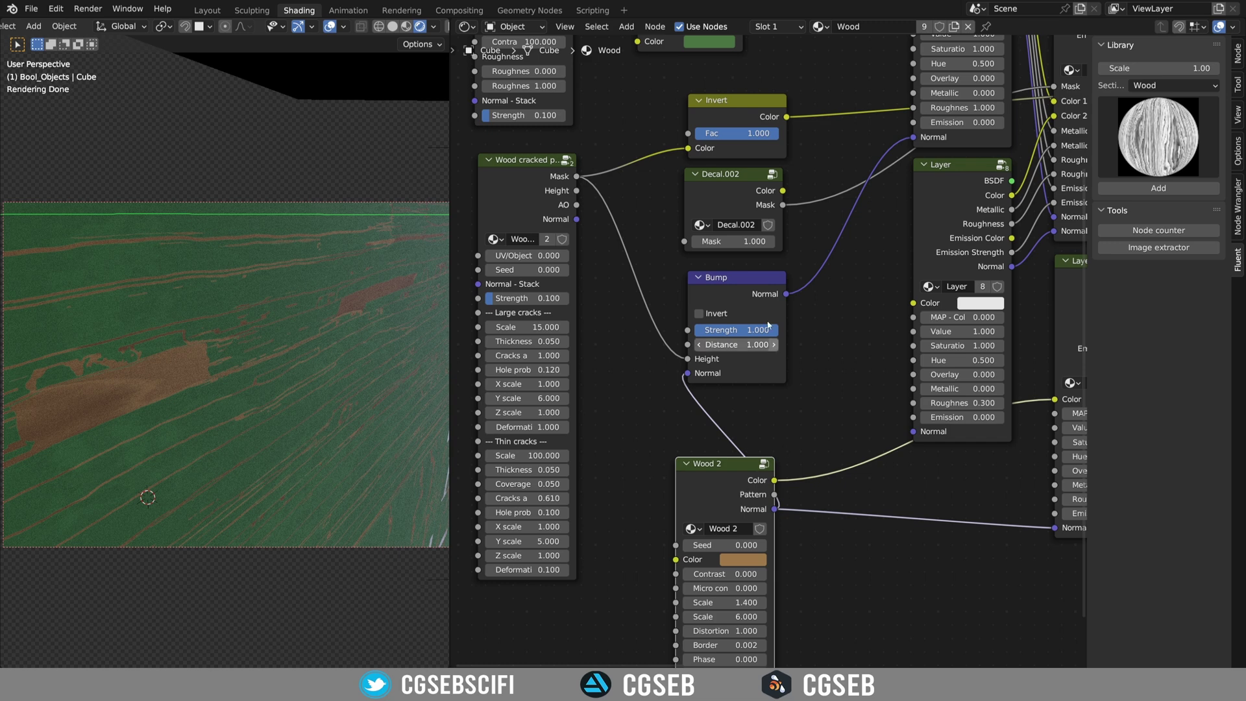
- Examine the cracked paint edges and wood grain relief on the crate's boards and corners from several angles
scroll(266, 351, down, 5)
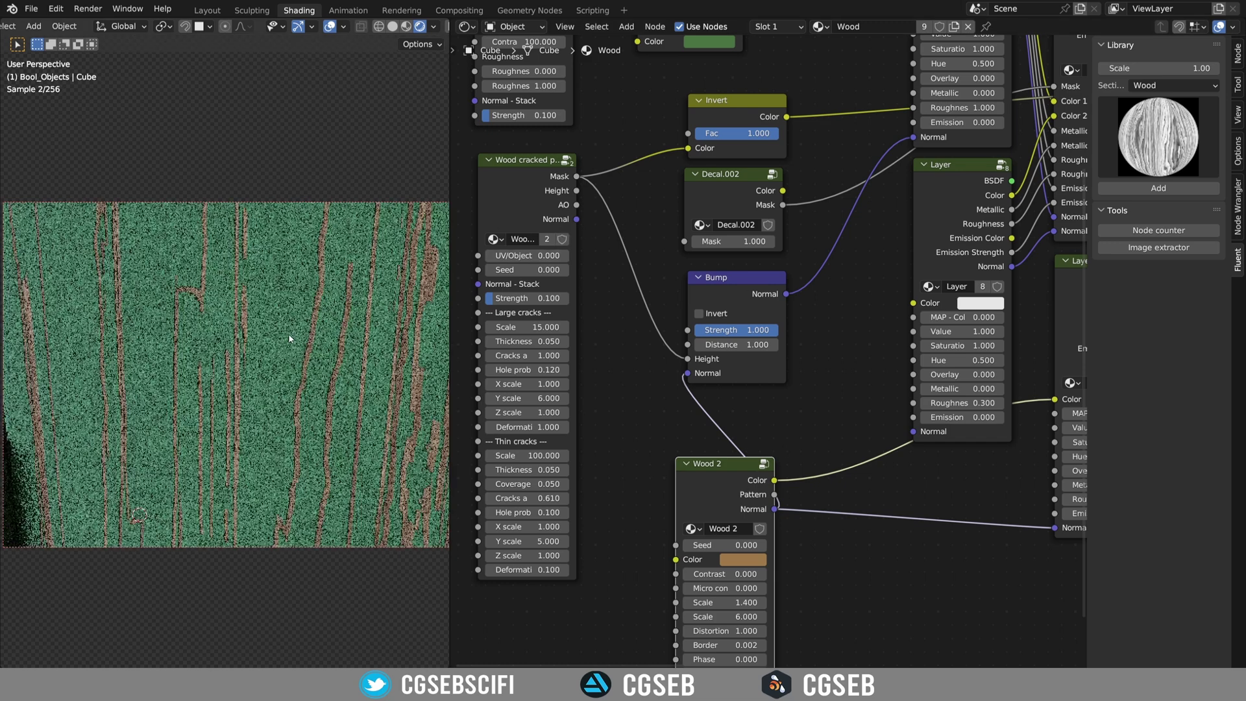
scroll(278, 343, up, 4)
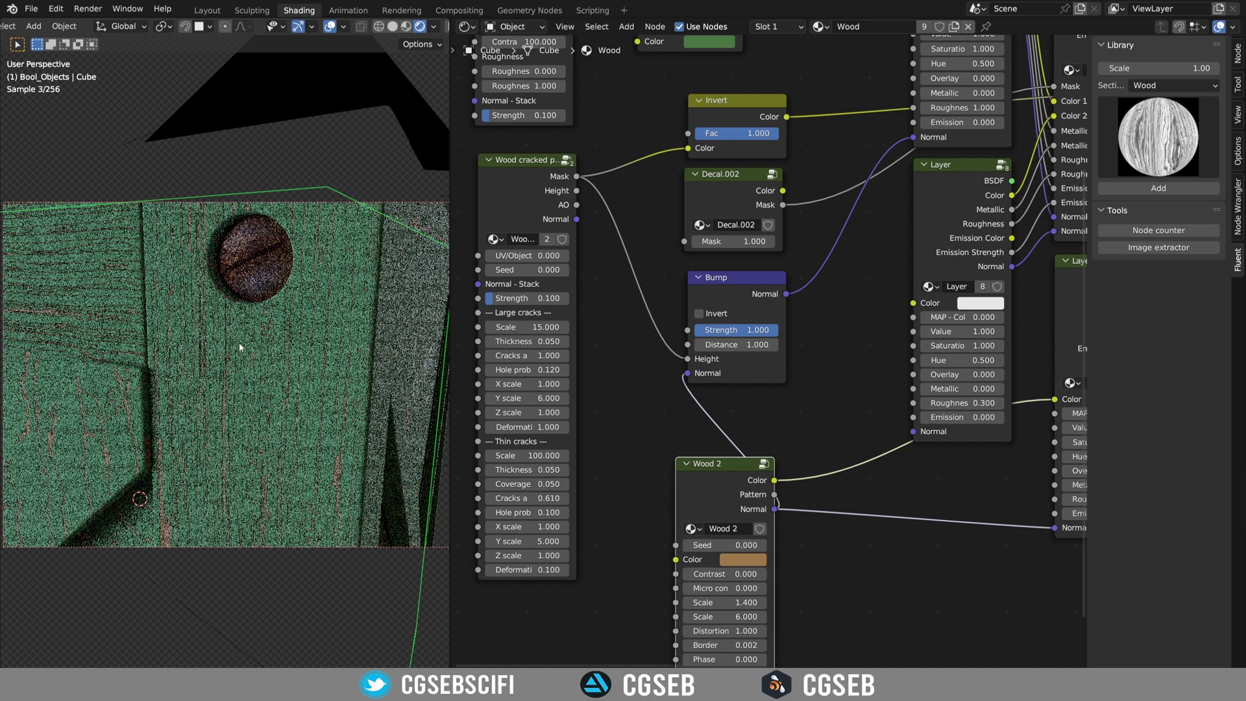
middle_drag(277, 343, 322, 311)
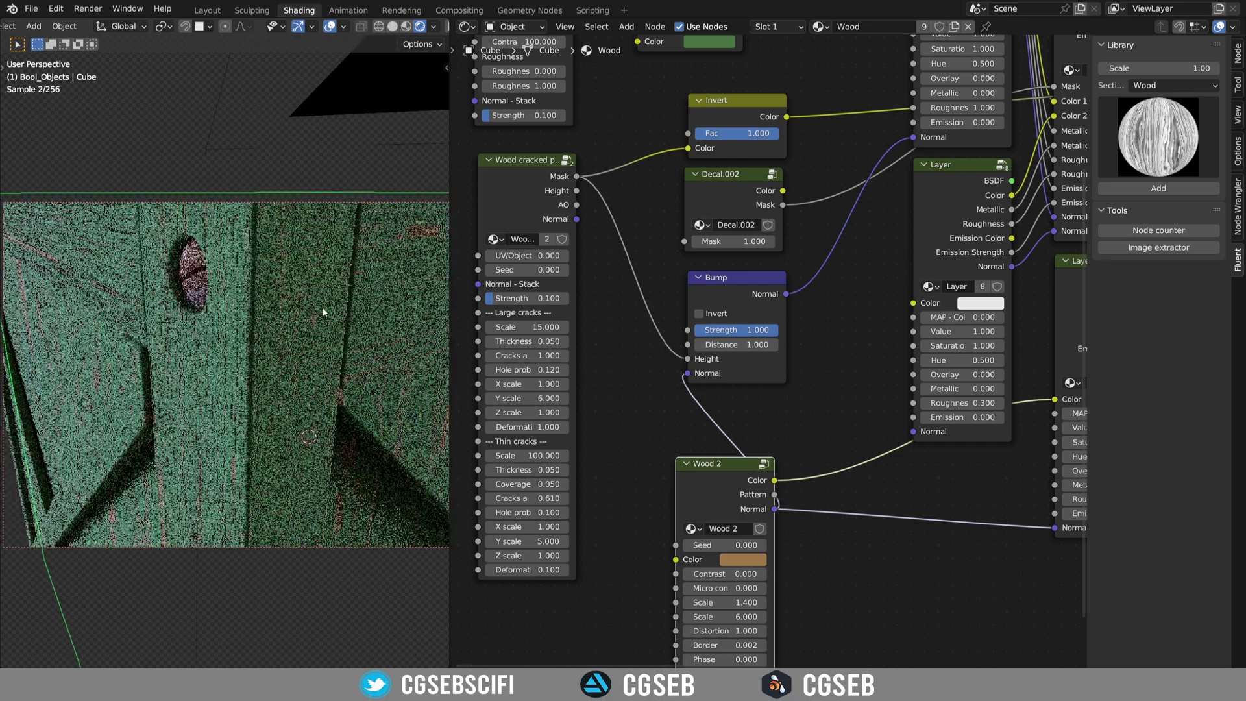
scroll(324, 313, up, 4)
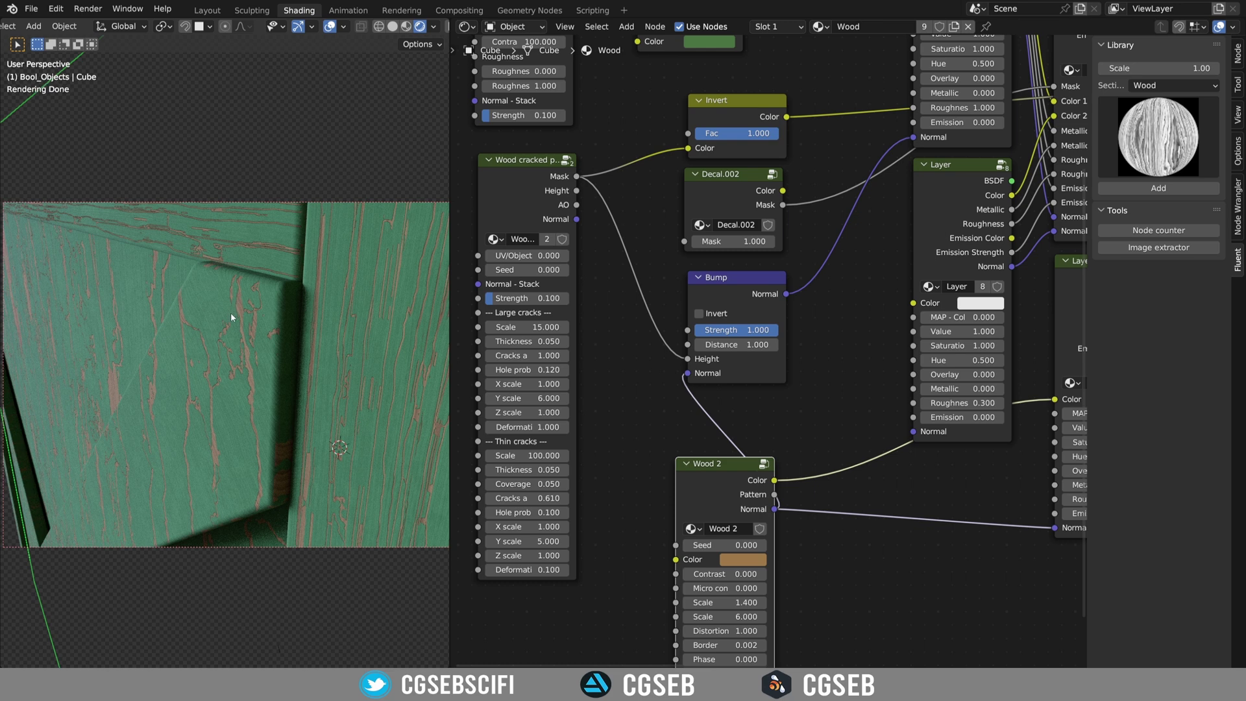
scroll(231, 313, up, 3)
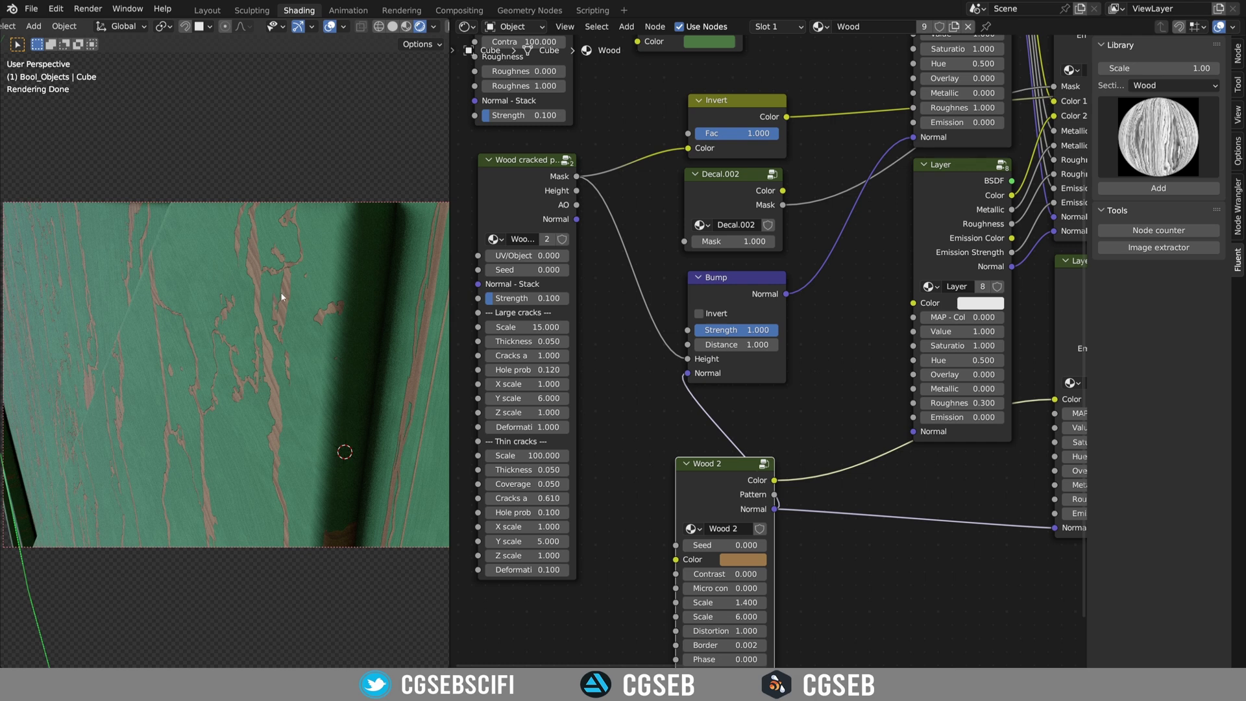
scroll(255, 304, down, 5)
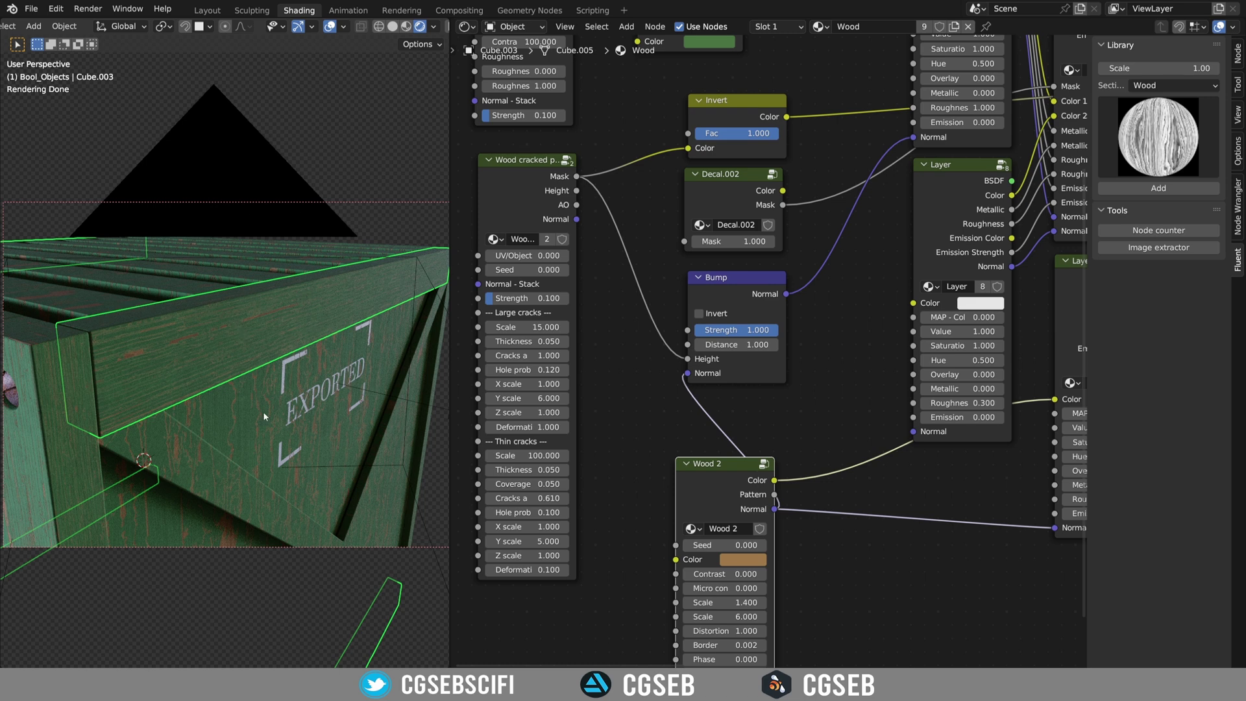
middle_drag(263, 412, 338, 370)
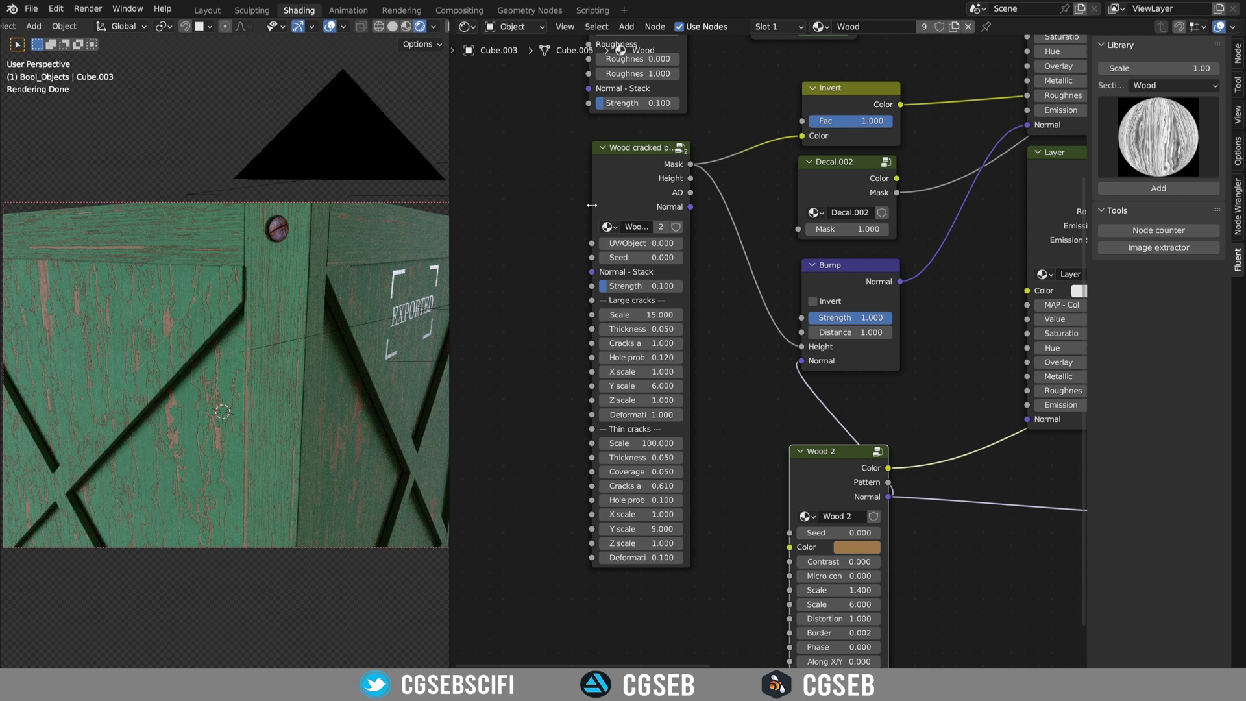
- Widen the Wood cracked paint node and set its large cracks Thickness to 0.020 and Hole probability to 0.150
drag(592, 205, 564, 205)
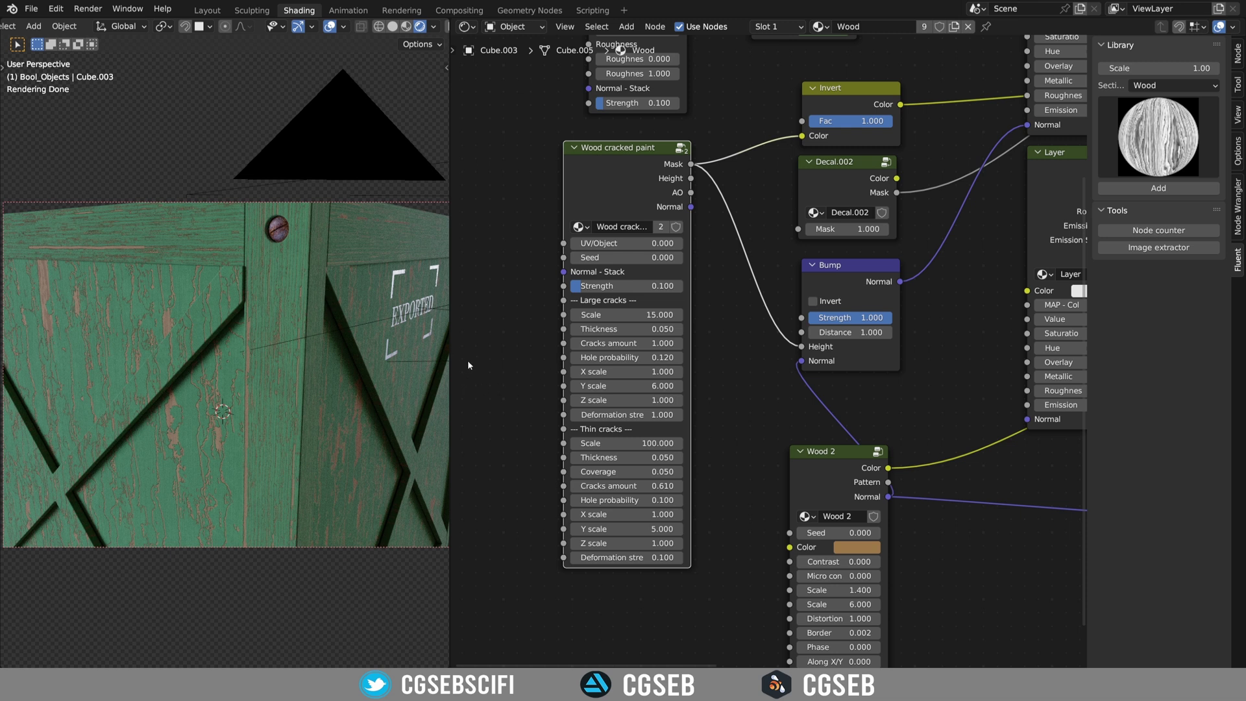
drag(625, 329, 625, 358)
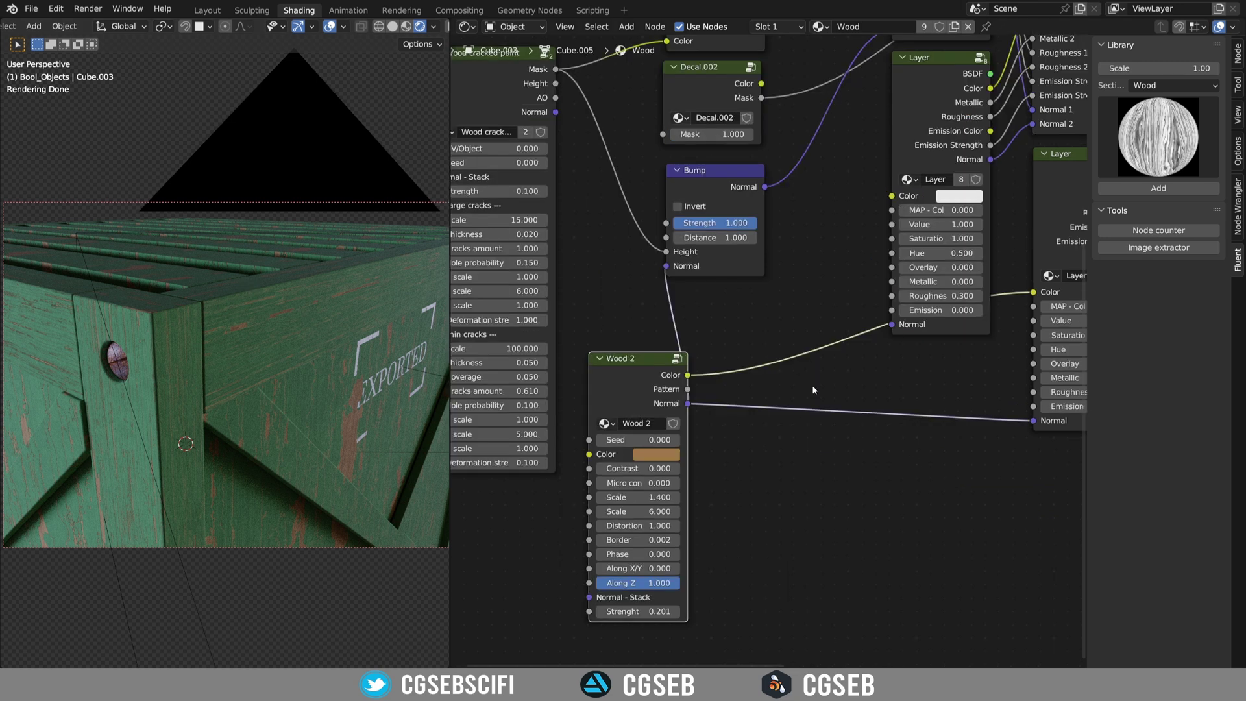
- Add a Fluent All edges mask node beside Wood 2 in the crate's Wood material
key(f)
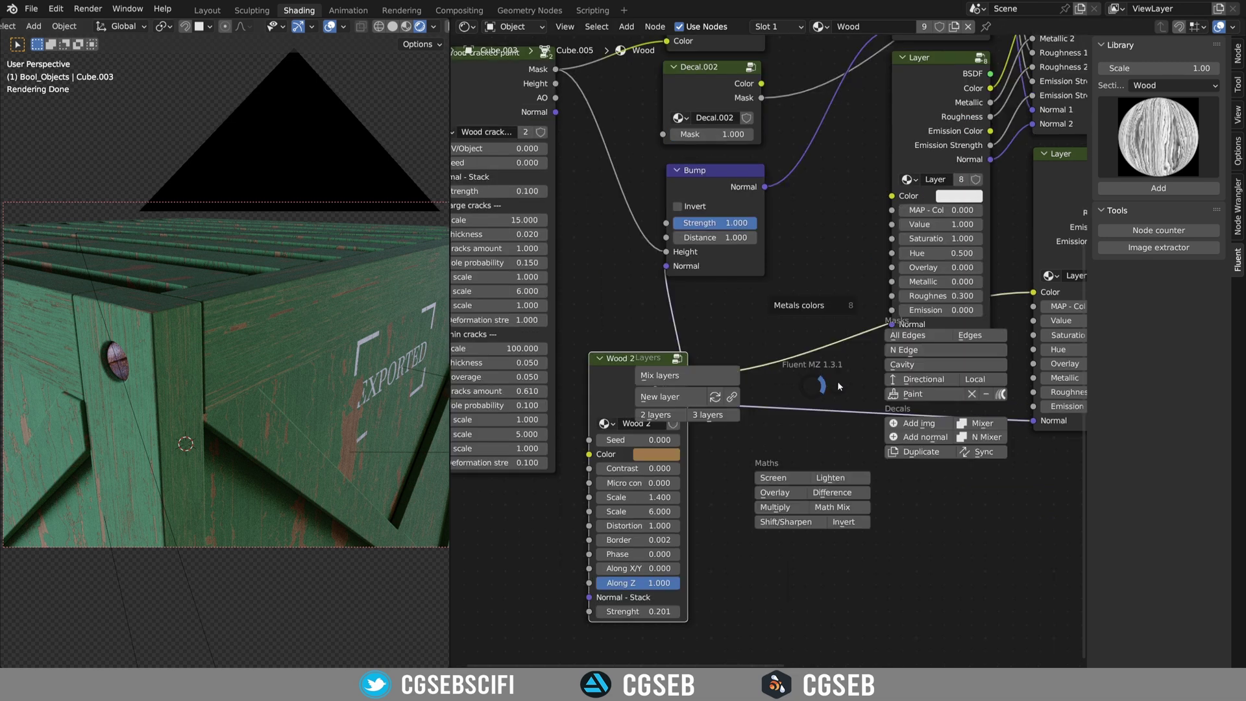
click(910, 335)
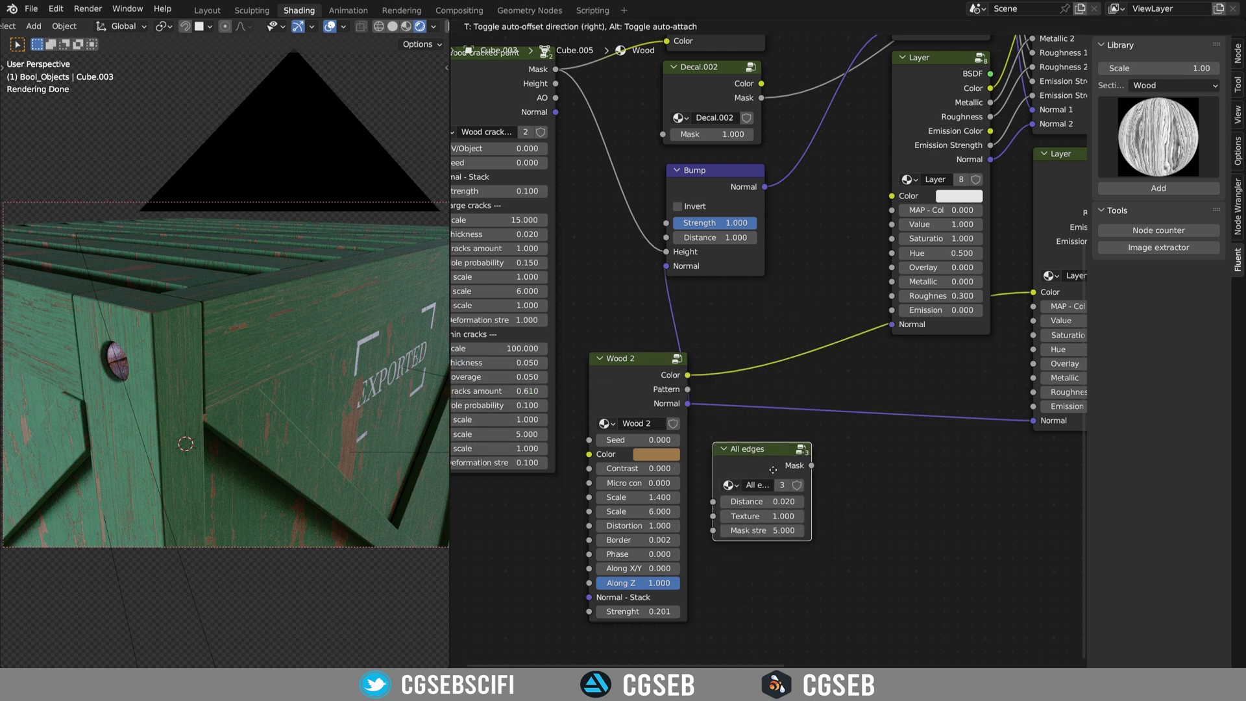
click(799, 472)
- Spread out Wood cracked paint and Invert from the Decal.002 and Bump nodes, and place All edges below Invert
middle_drag(865, 343, 906, 513)
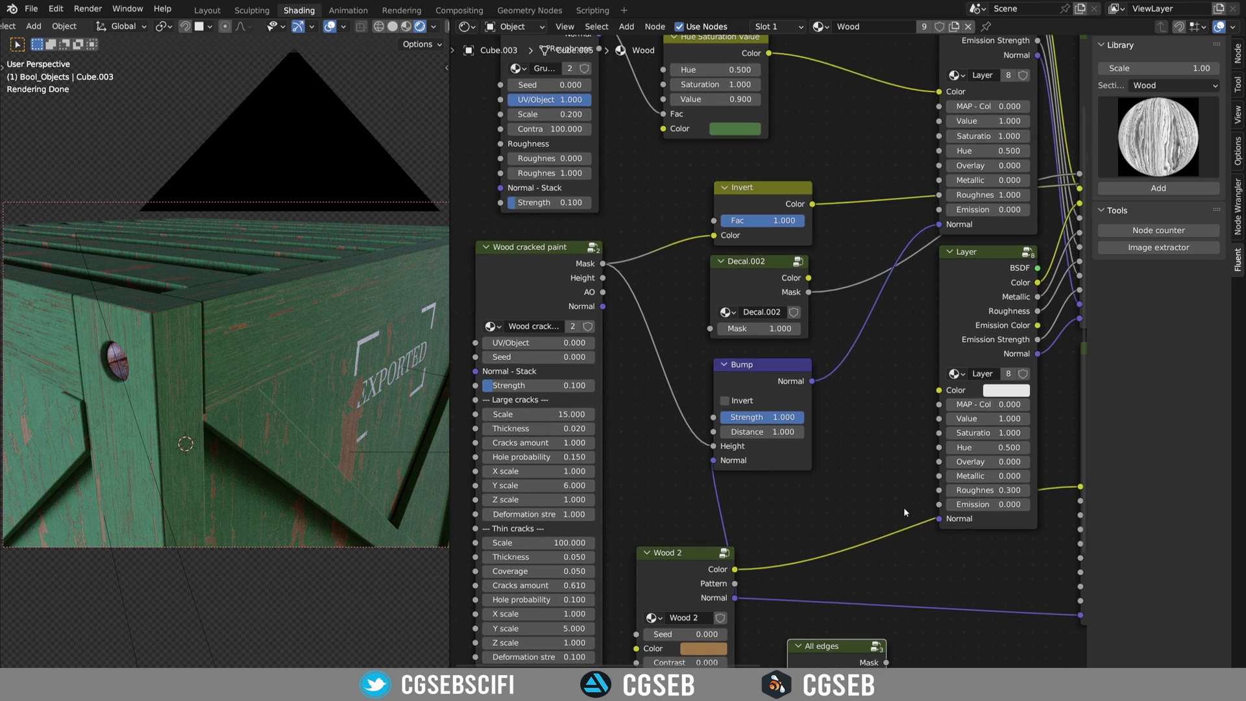
middle_drag(661, 342, 836, 331)
drag(707, 273, 506, 278)
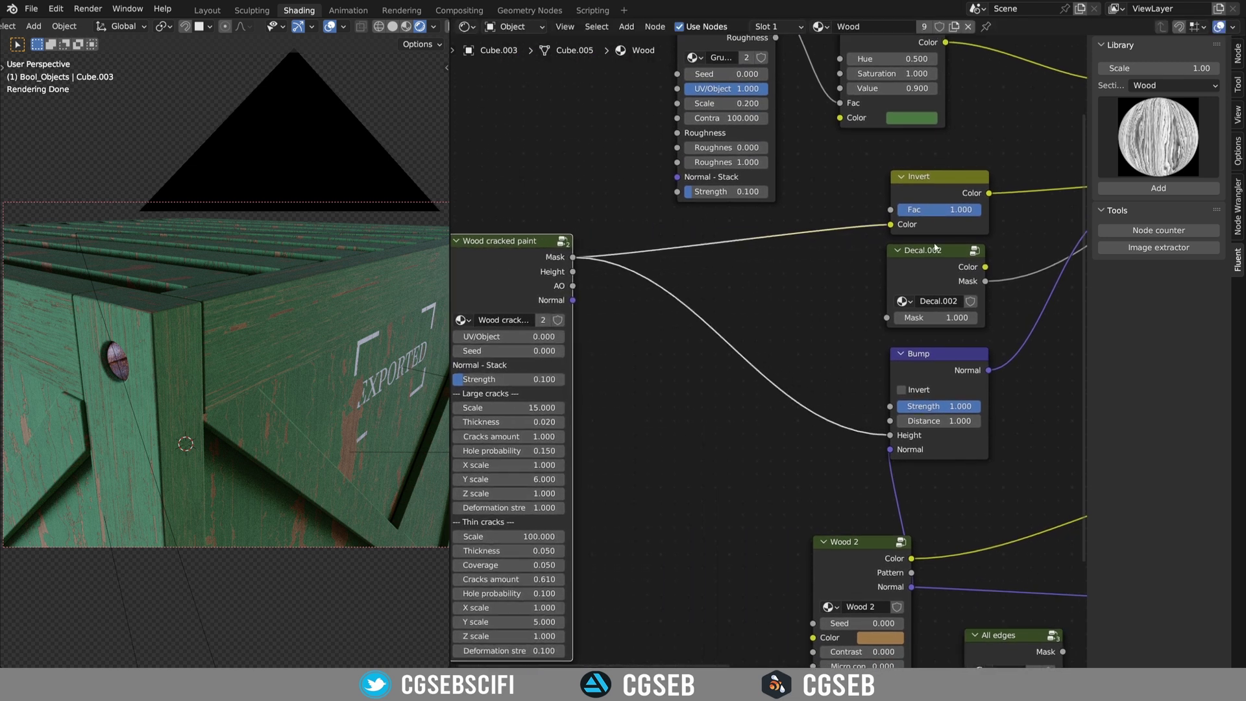
mouse_move(944, 181)
mouse_down()
mouse_move(799, 196)
mouse_move(788, 215)
mouse_up()
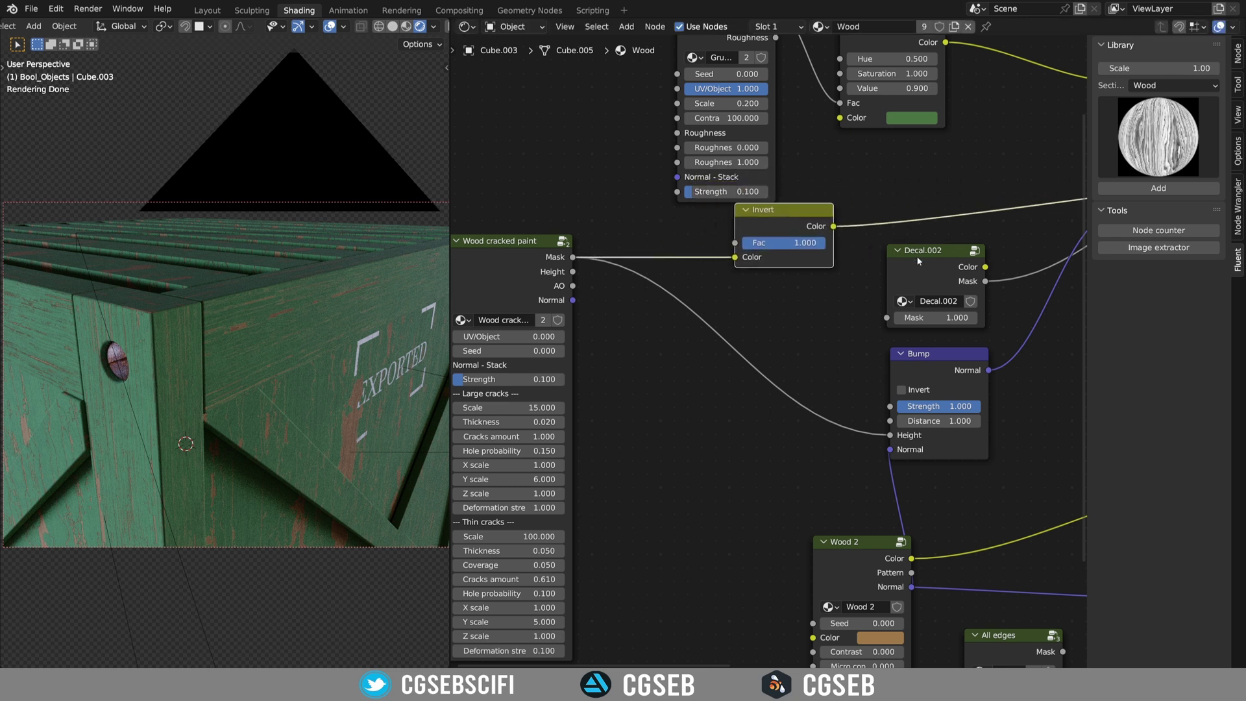
drag(972, 487, 956, 288)
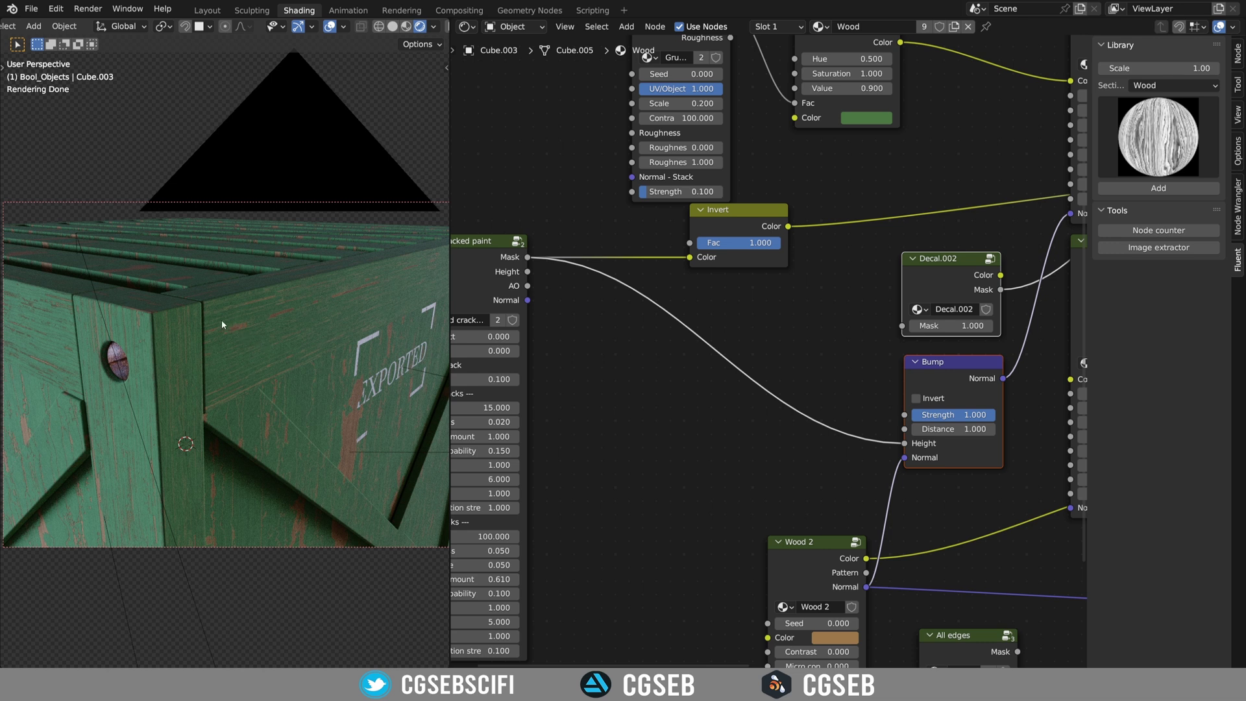
middle_drag(664, 352, 639, 265)
mouse_move(931, 565)
mouse_down()
mouse_move(829, 504)
mouse_move(639, 333)
mouse_move(661, 329)
mouse_up()
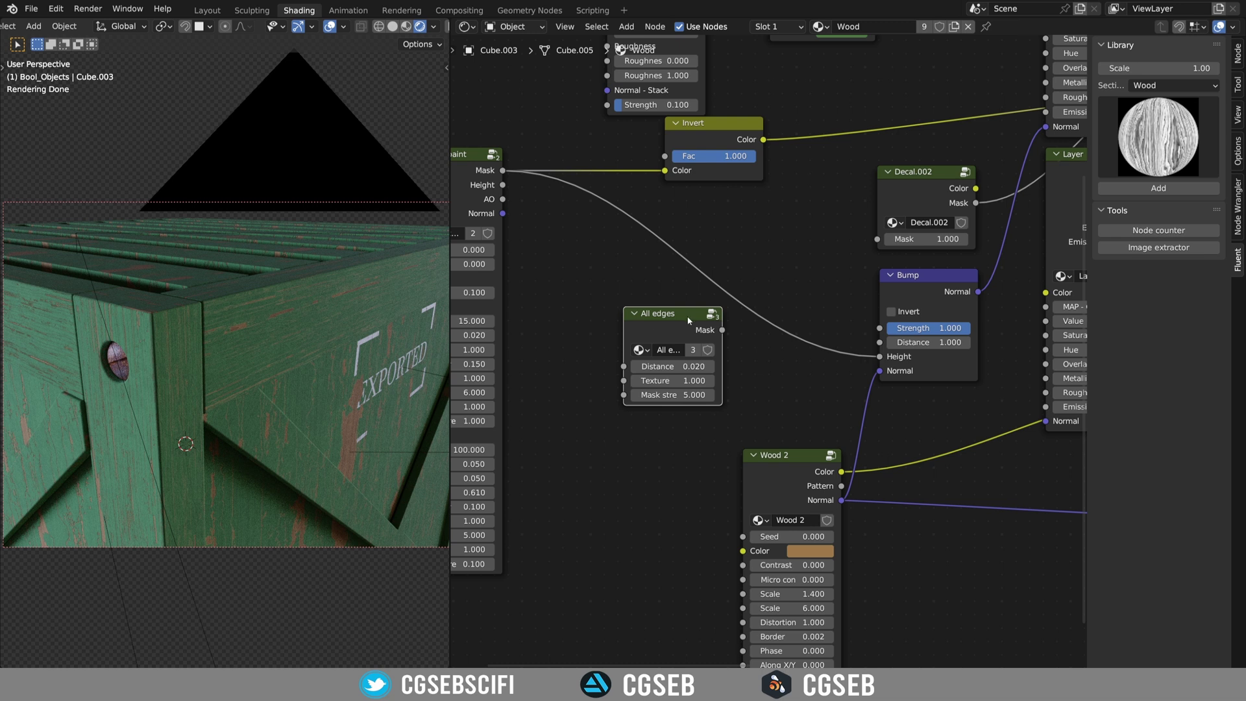
- Insert a Lighten node on Invert's output link, feed the All edges Mask into its B input, and tidy these nodes
key(f)
click(709, 409)
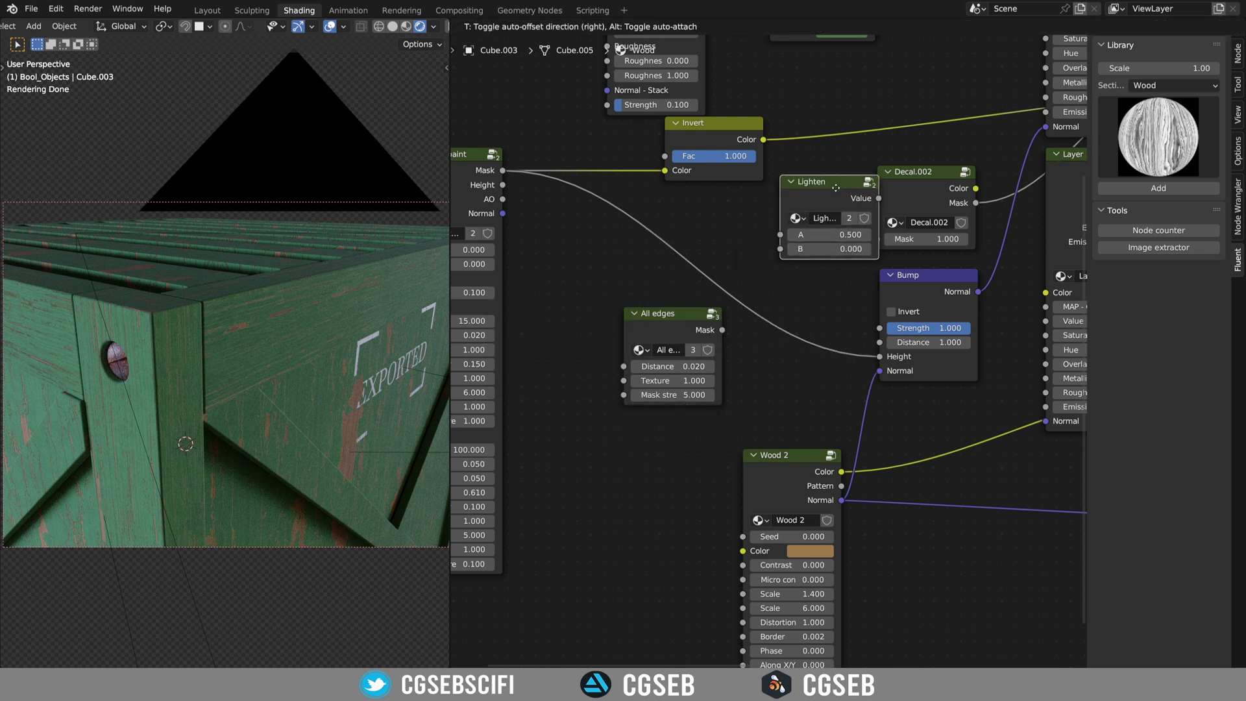
click(876, 136)
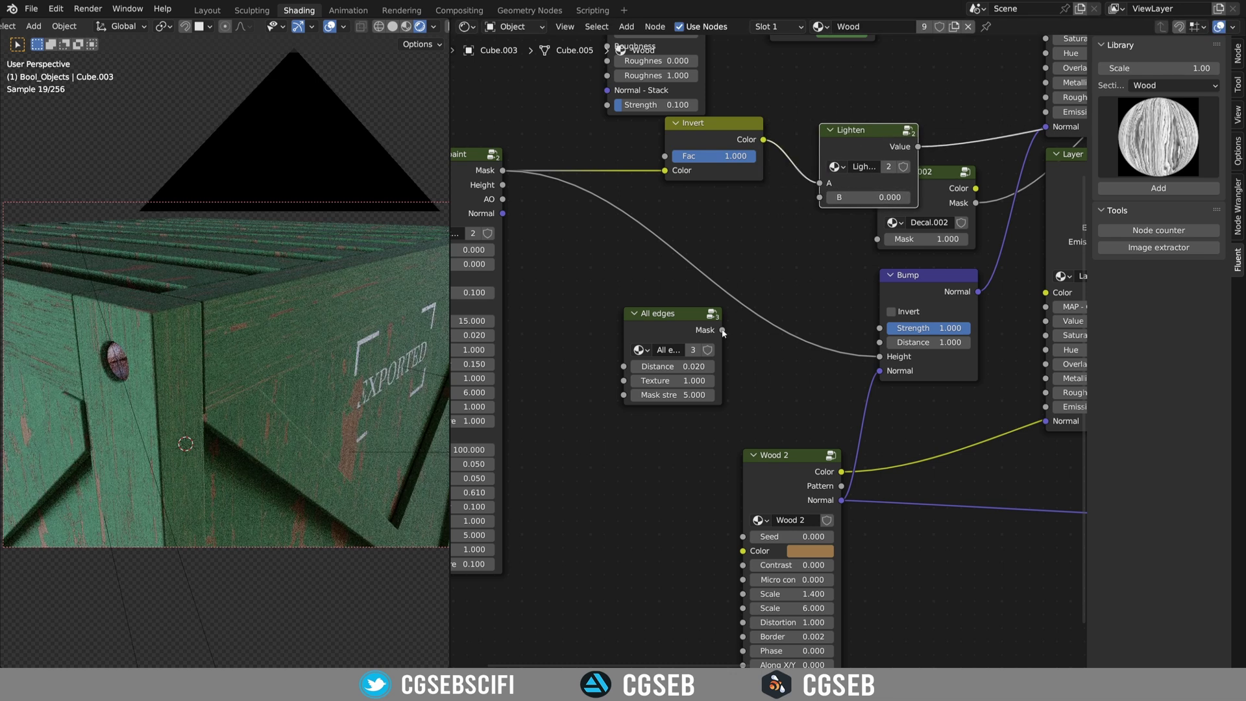
drag(723, 331, 819, 199)
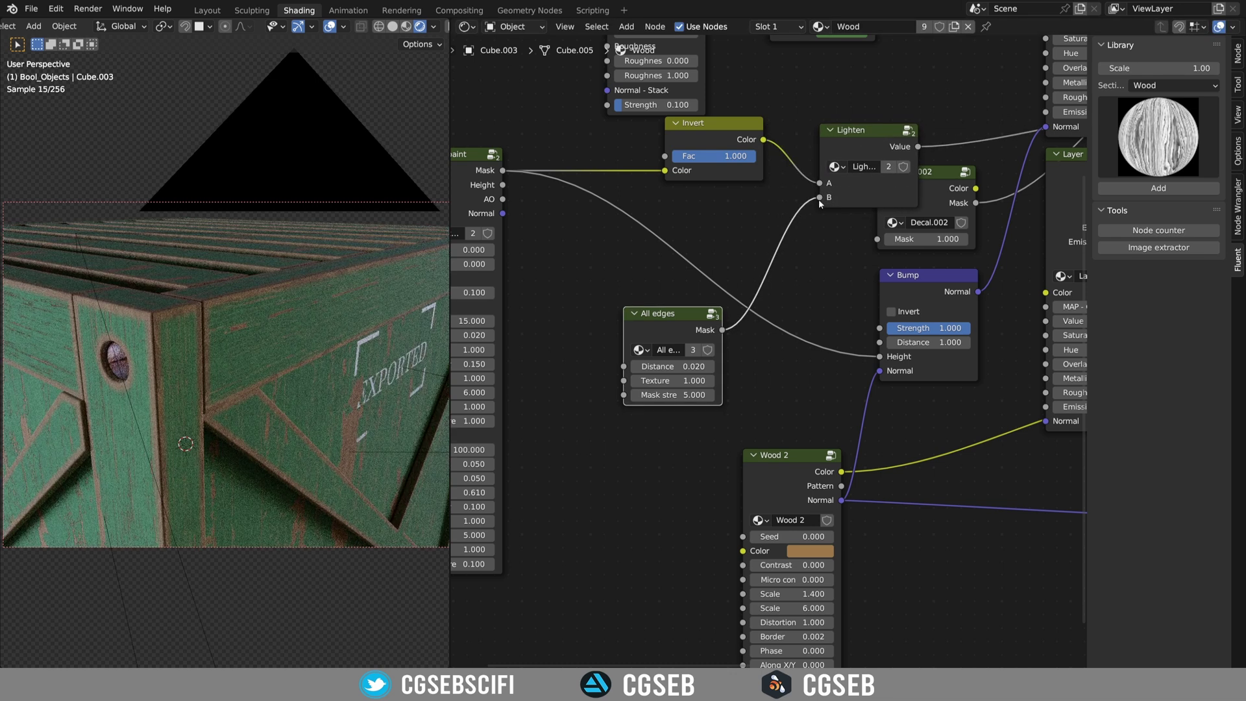
drag(848, 133, 688, 151)
drag(662, 313, 630, 278)
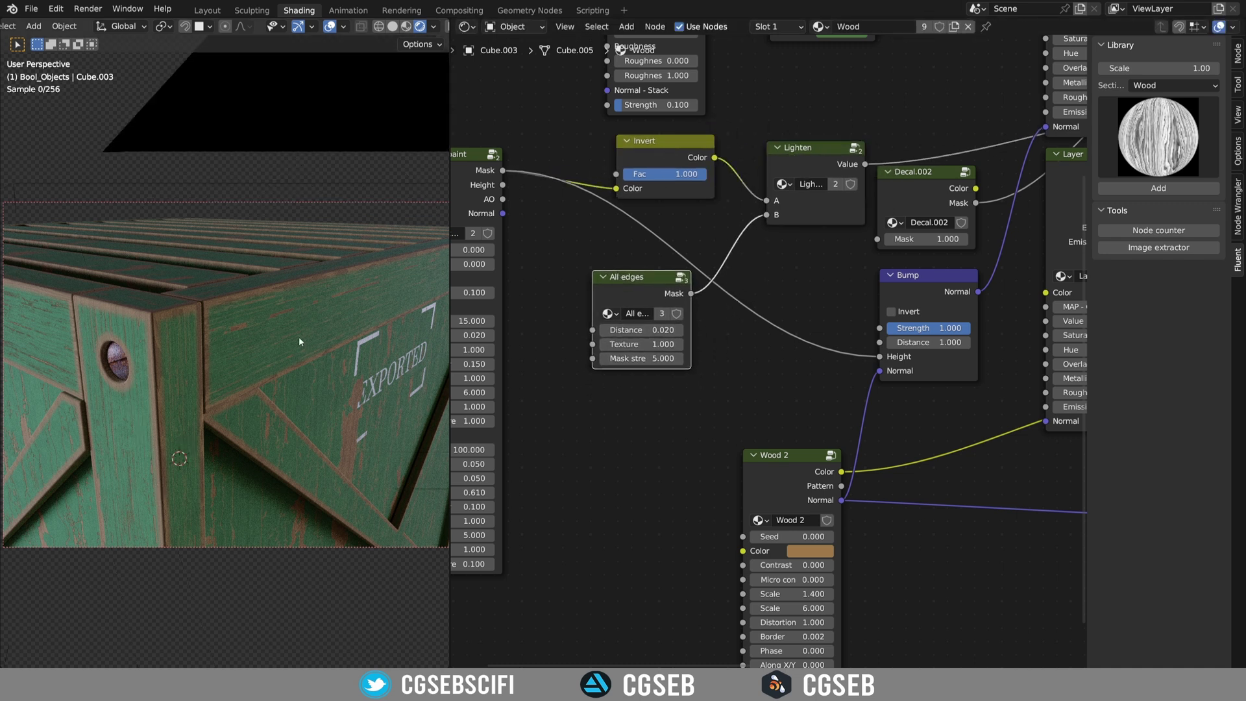
- Inspect the worn edges on the crate, then move Wood cracked paint farther from Invert and align All edges beneath Invert
scroll(298, 339, up, 3)
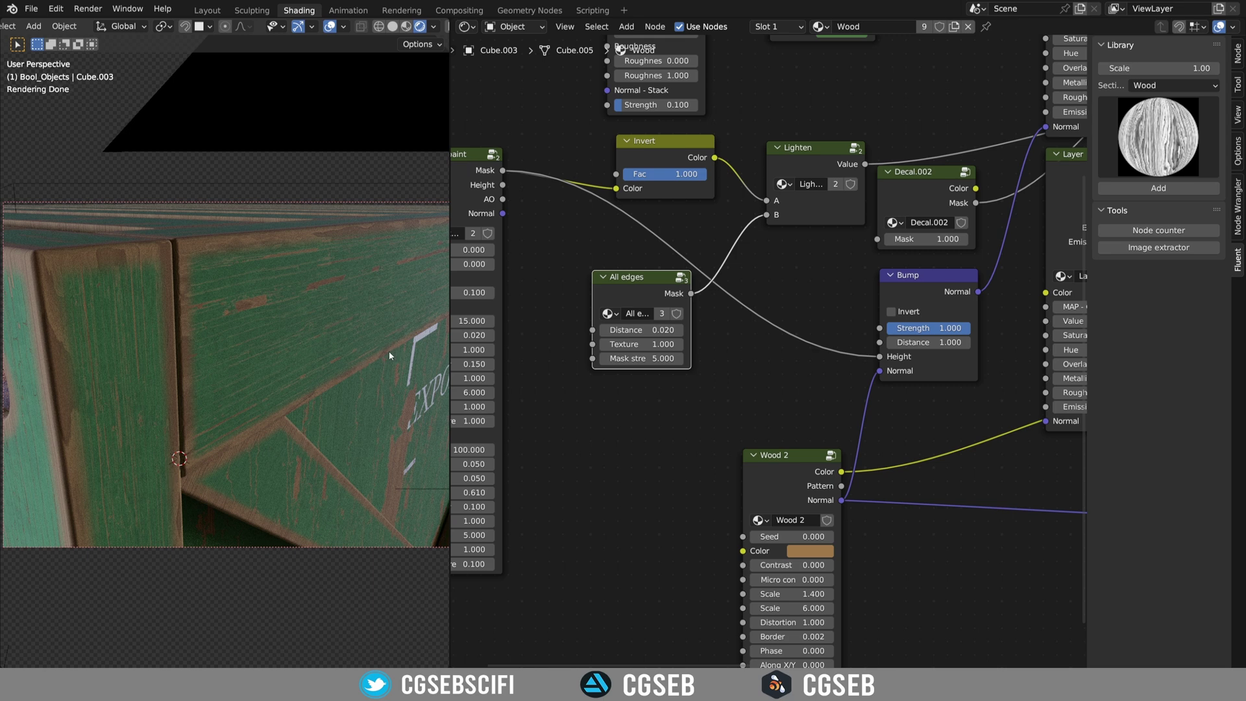
middle_drag(388, 350, 300, 357)
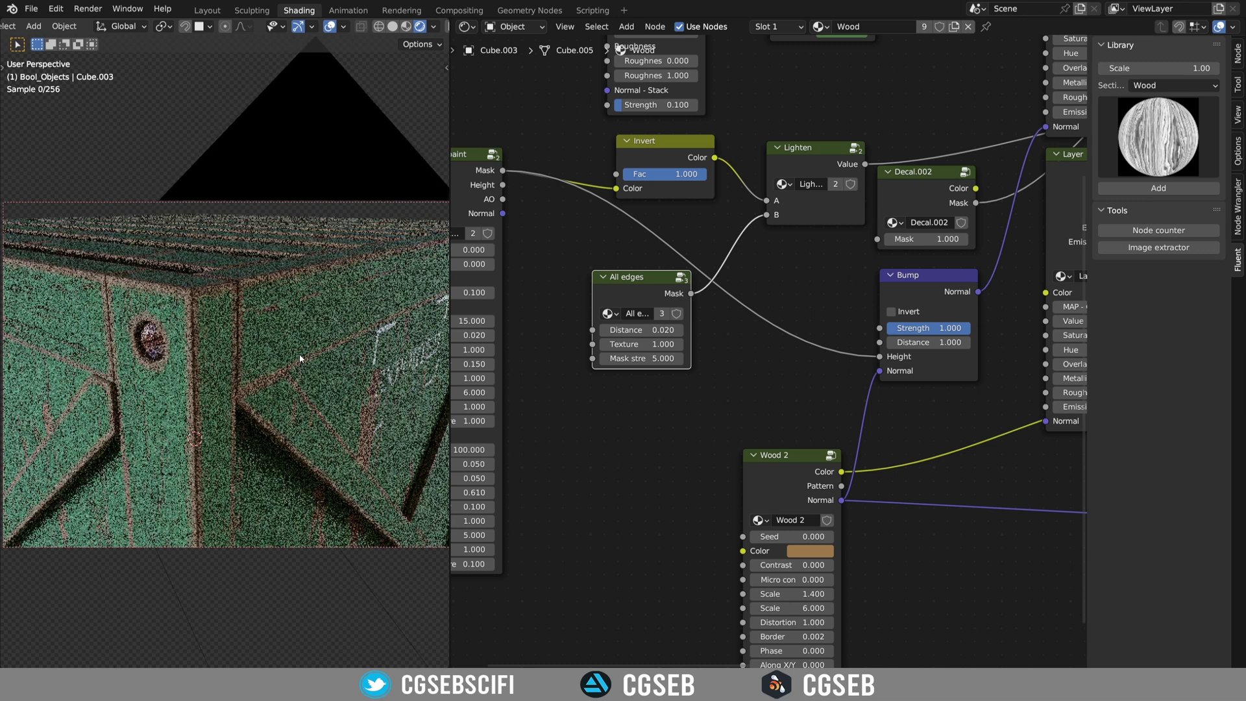
middle_drag(729, 405, 889, 388)
drag(585, 163, 508, 83)
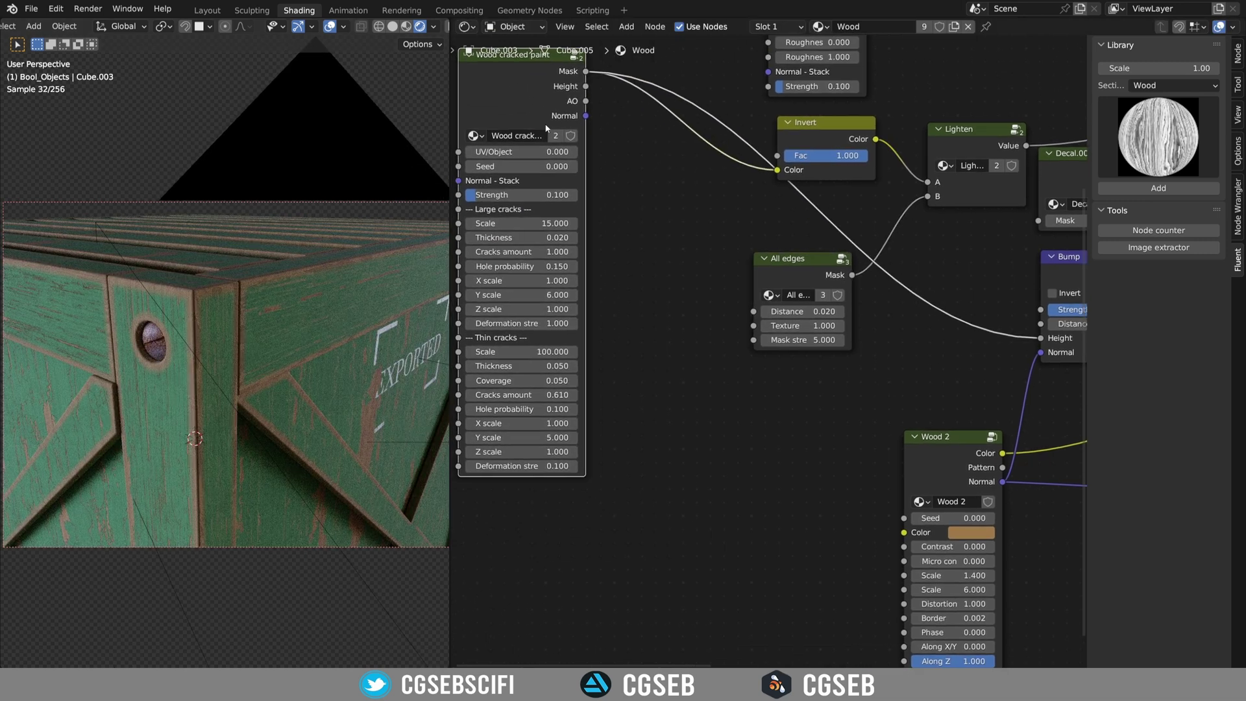
drag(791, 268, 817, 281)
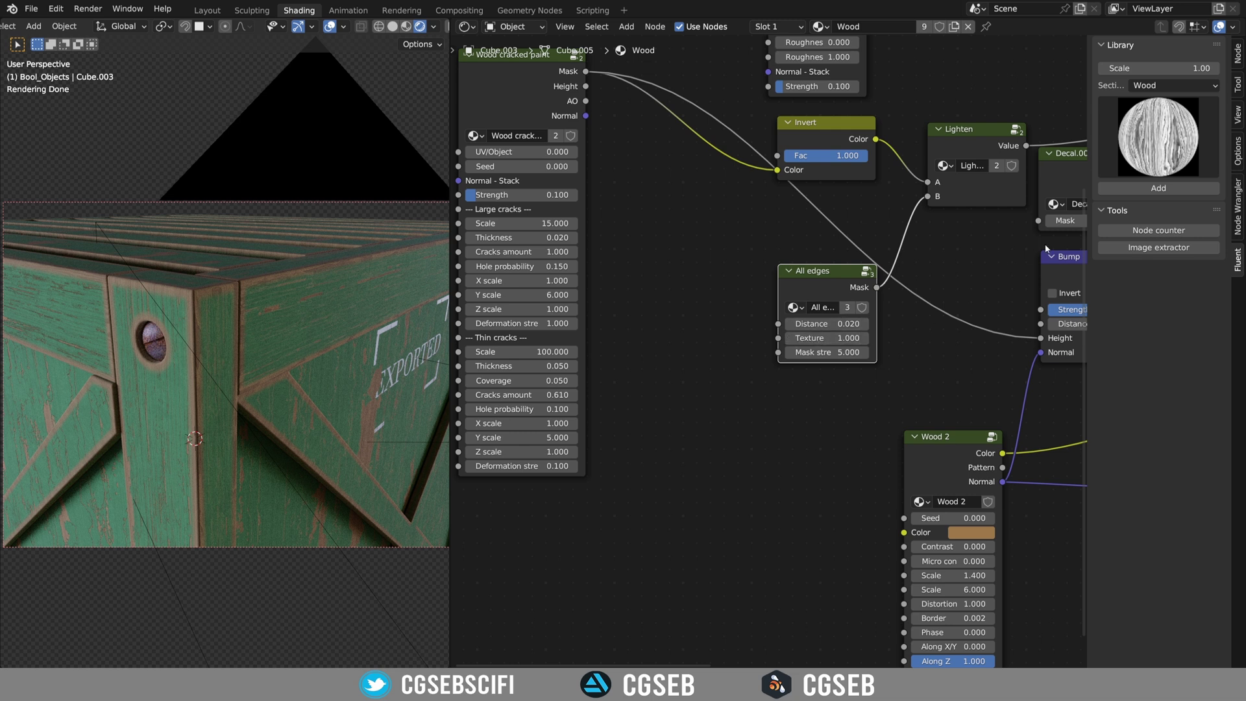
- Add a Grunge 05 node from the Grunges library section and connect its Result to the All edges Texture input
click(1172, 85)
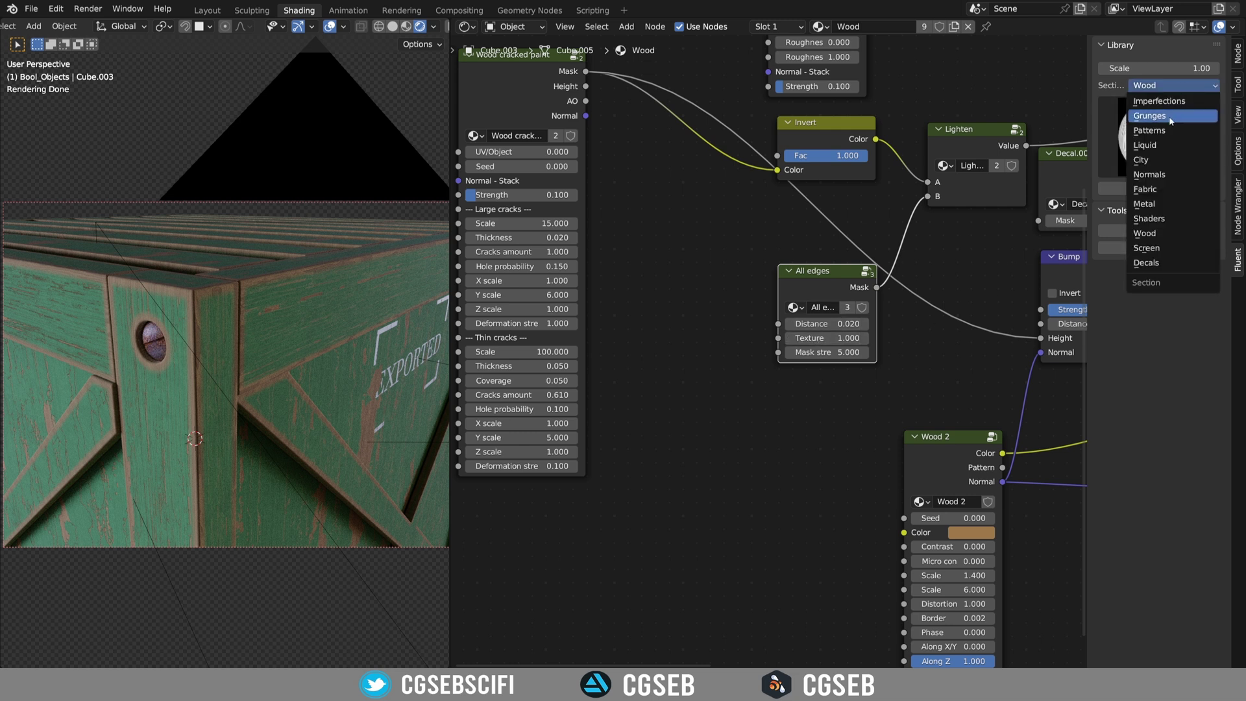
click(1174, 117)
click(1167, 123)
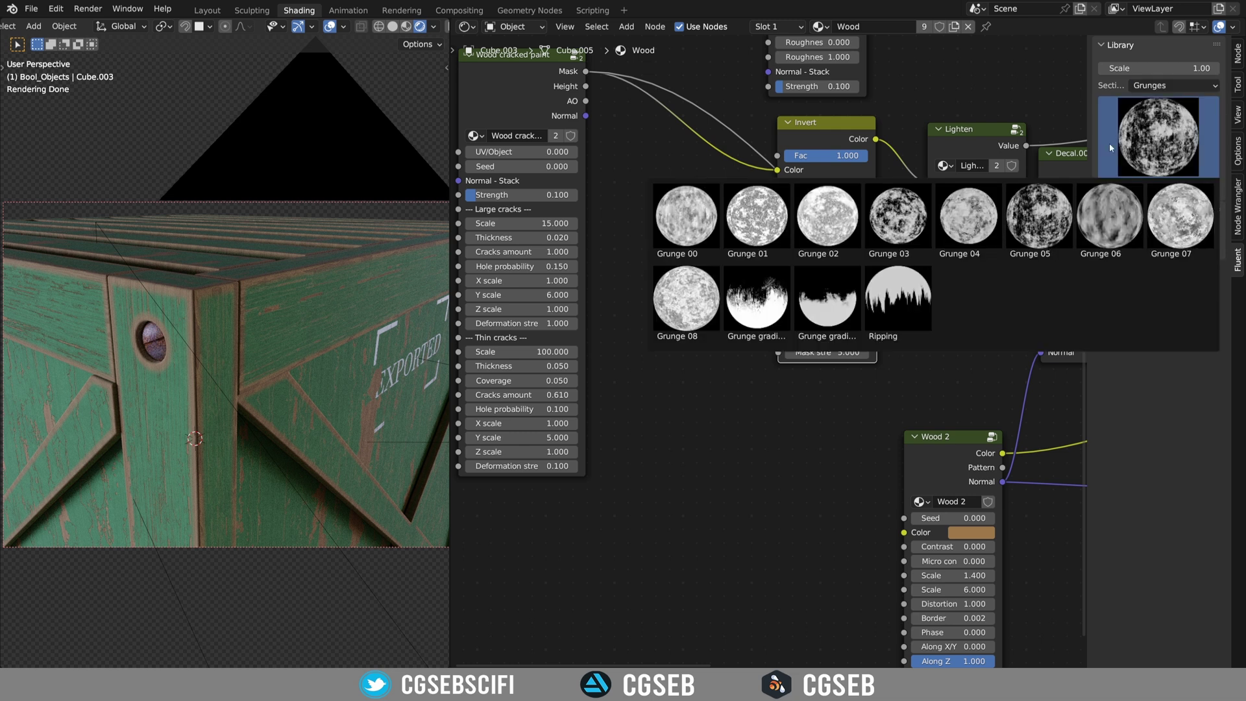
click(1039, 217)
click(1159, 187)
click(734, 293)
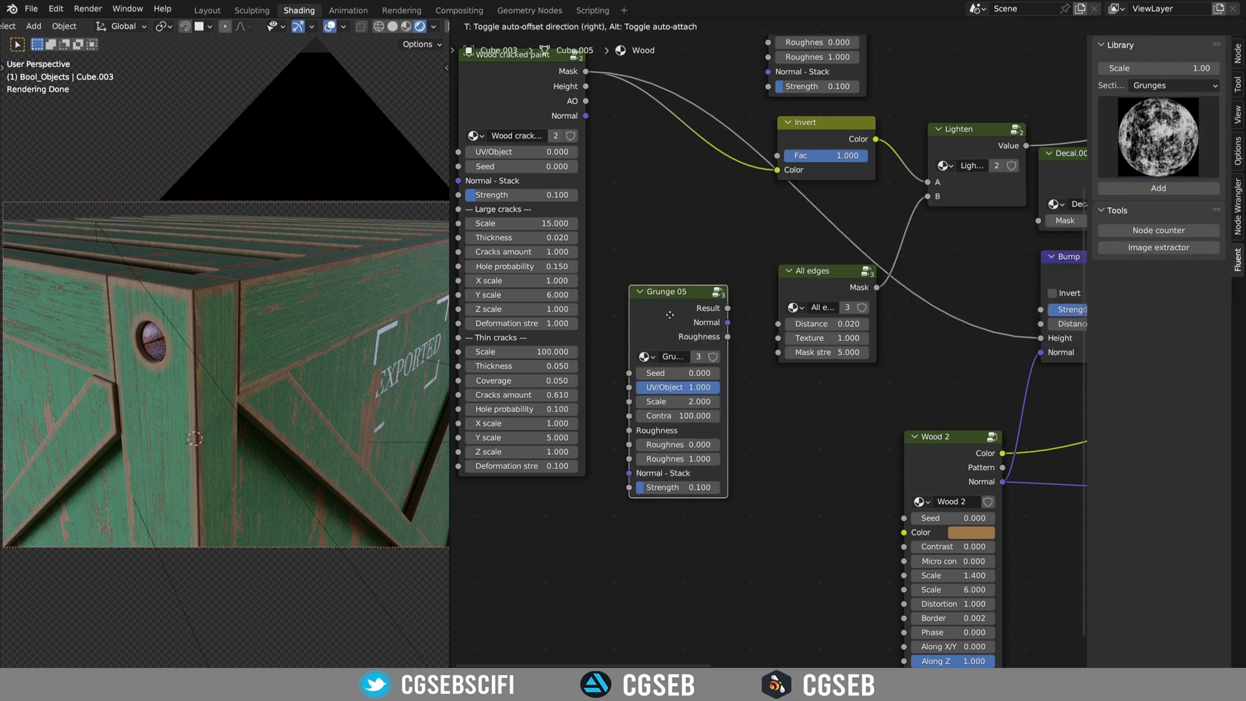
drag(723, 303, 788, 336)
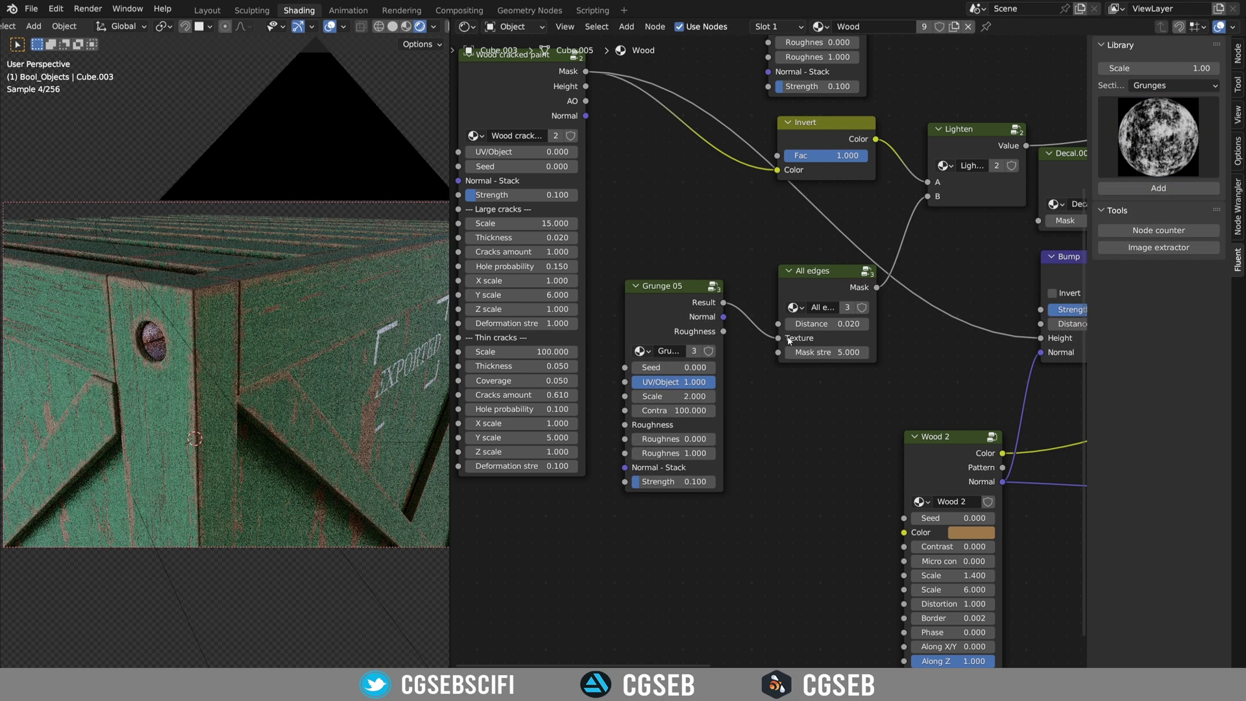
scroll(202, 288, up, 4)
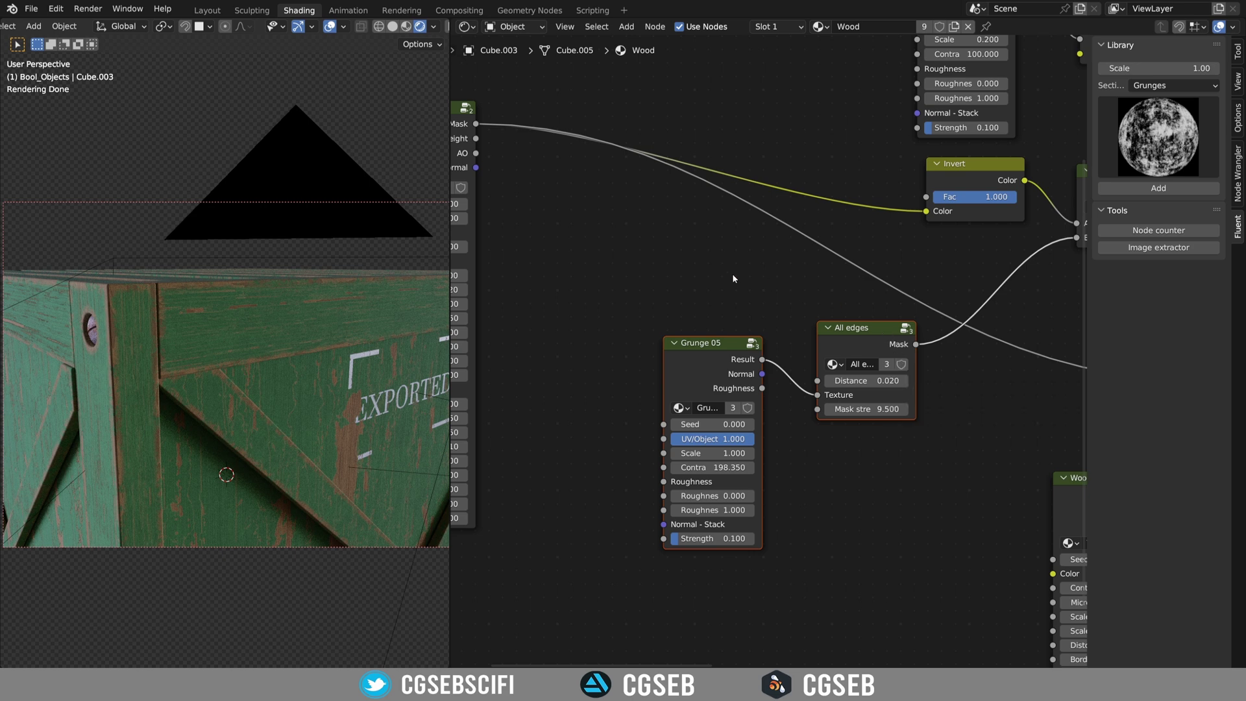
scroll(239, 322, up, 5)
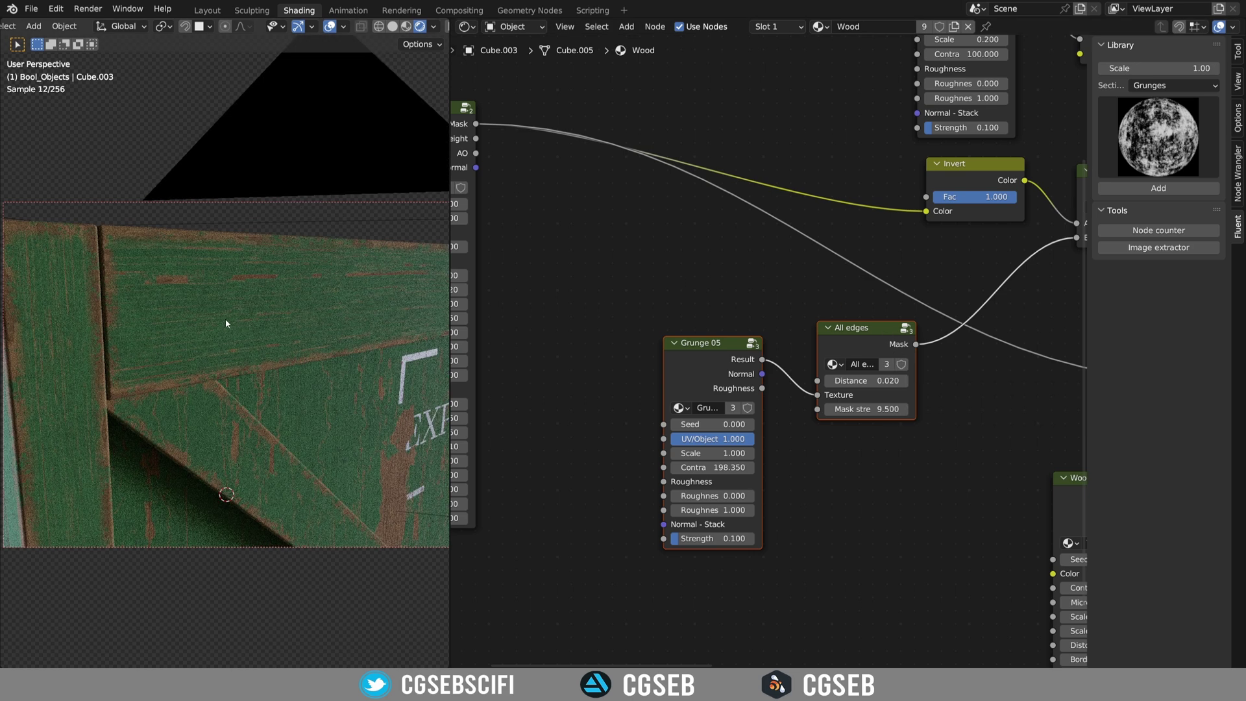
- Duplicate the green paint's Hue Saturation Value node and insert the copy on the link to the paint Layer's Color
middle_drag(829, 172, 737, 411)
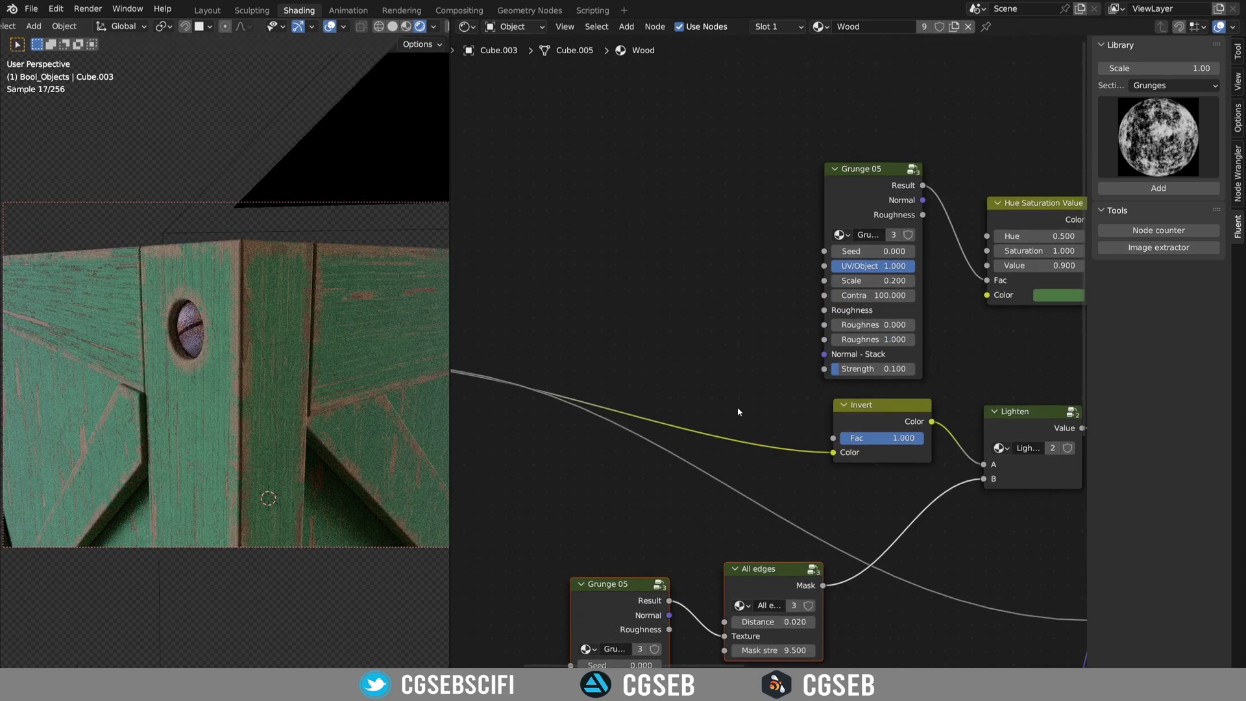
scroll(760, 315, down, 3)
middle_drag(763, 312, 571, 280)
drag(571, 279, 596, 152)
click(594, 147)
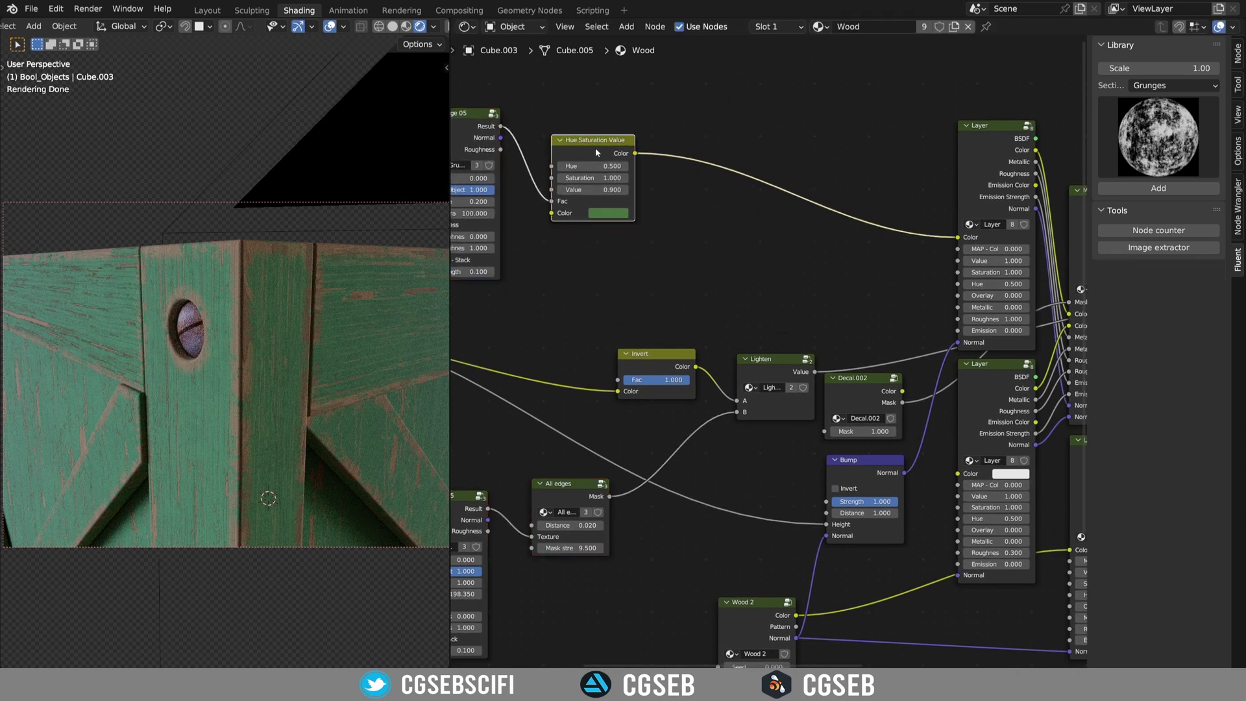
key(shift+d)
click(769, 161)
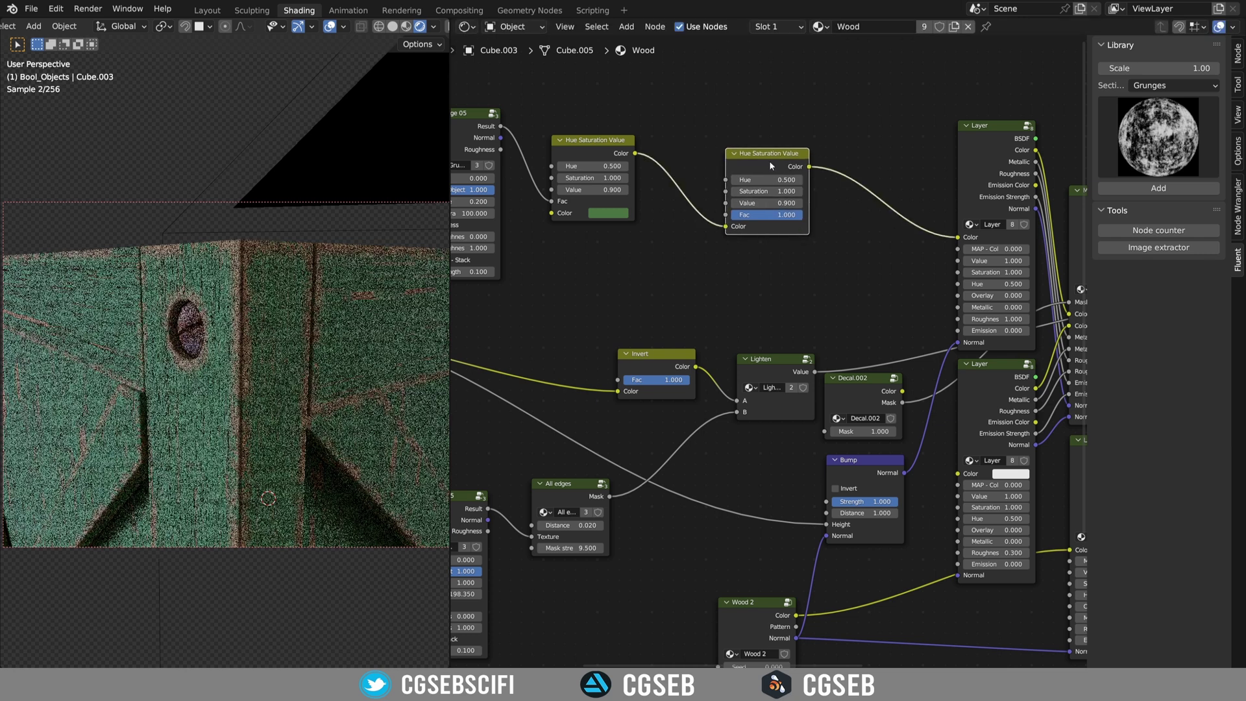
- Add another Grunge 05 node below the first Hue Saturation Value node and connect its Result to the duplicate's Fac input
click(1159, 136)
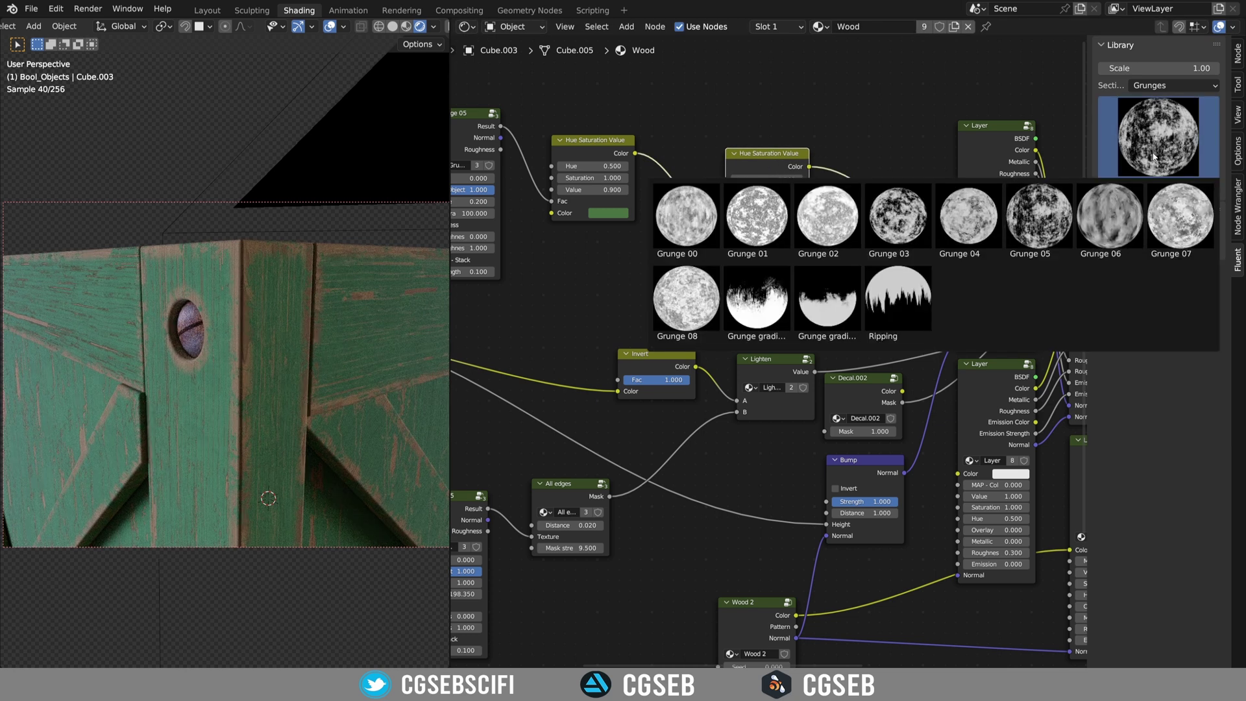
click(1046, 227)
middle_drag(659, 136, 792, 156)
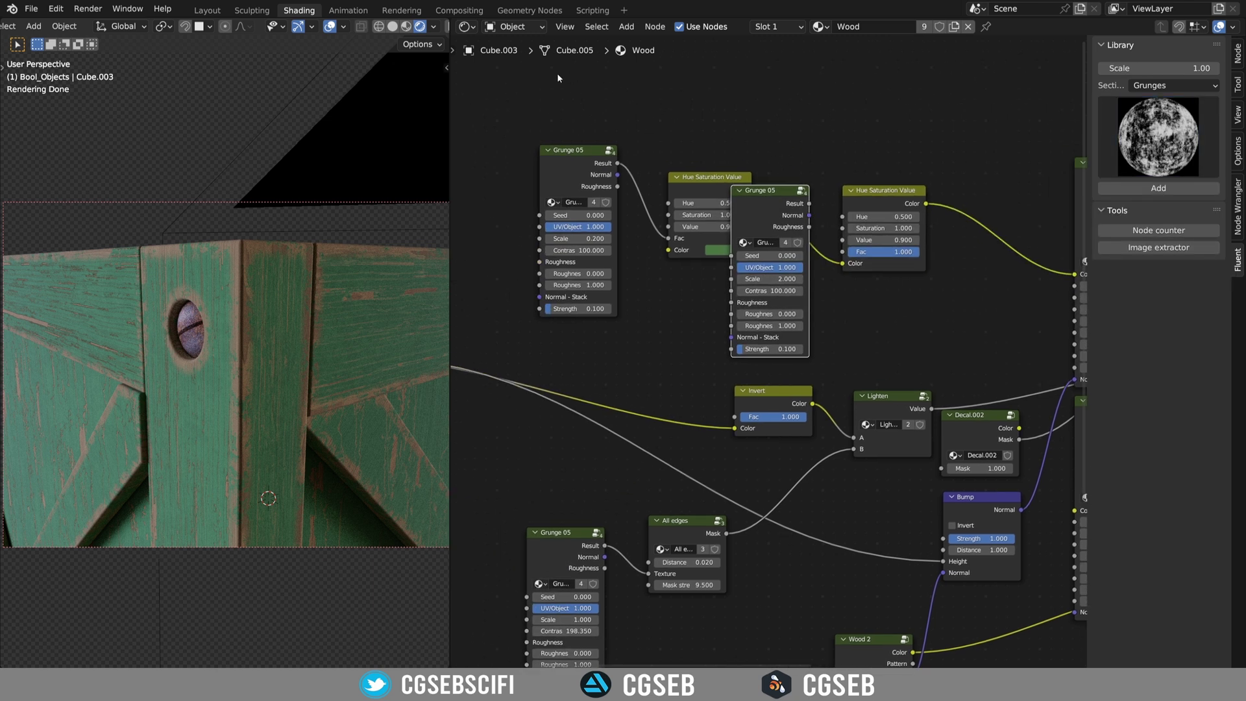
drag(557, 78, 885, 96)
drag(785, 204, 719, 203)
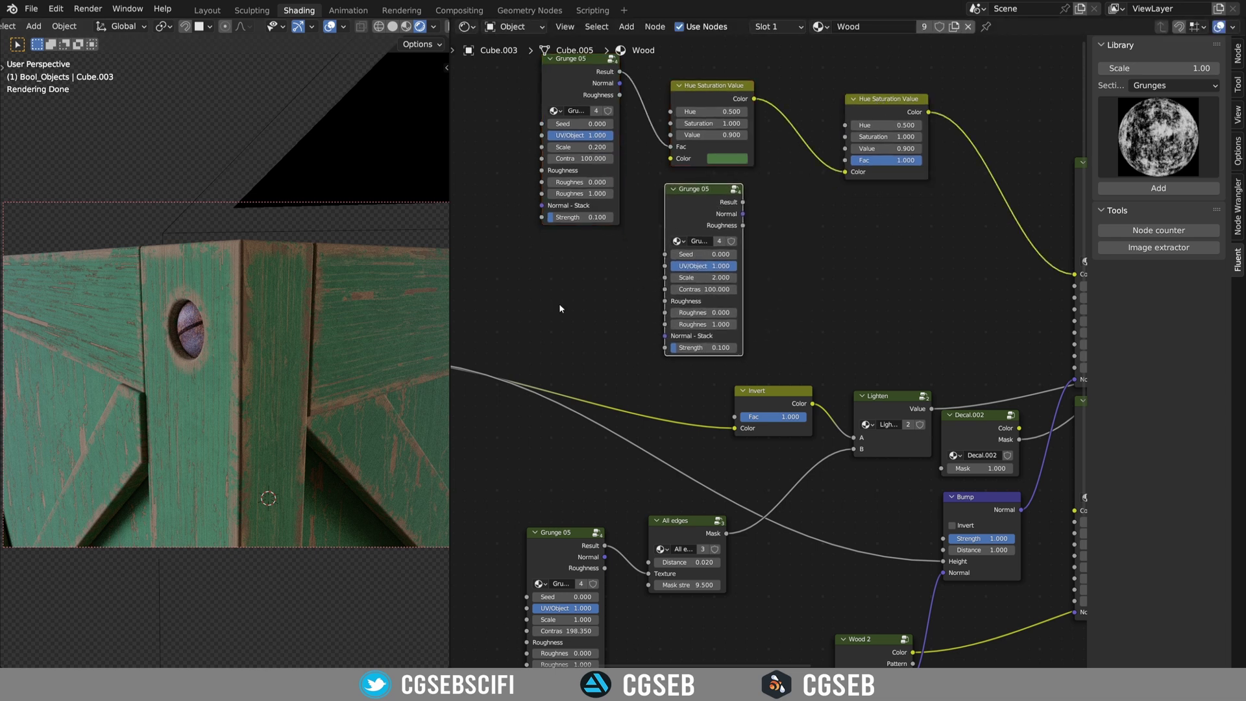
drag(743, 202, 856, 161)
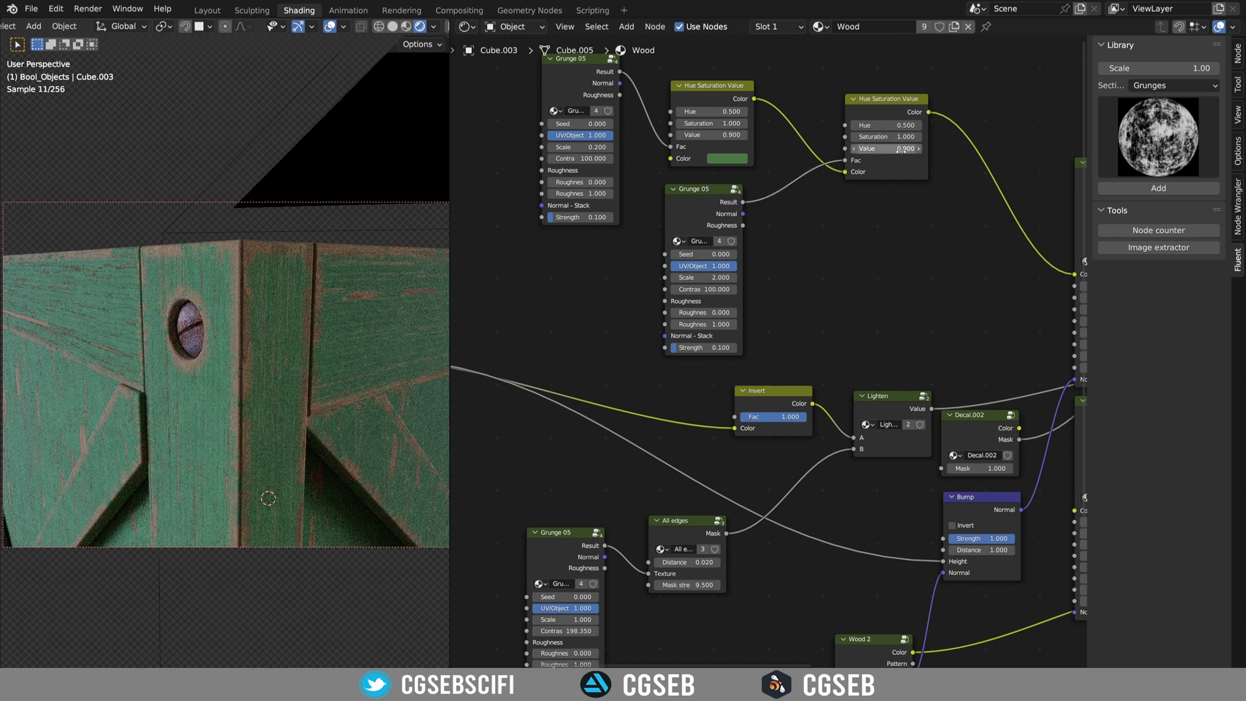
- Set the duplicated Hue Saturation Value node's Value to 1.000 and Hue to 0.400
click(903, 149)
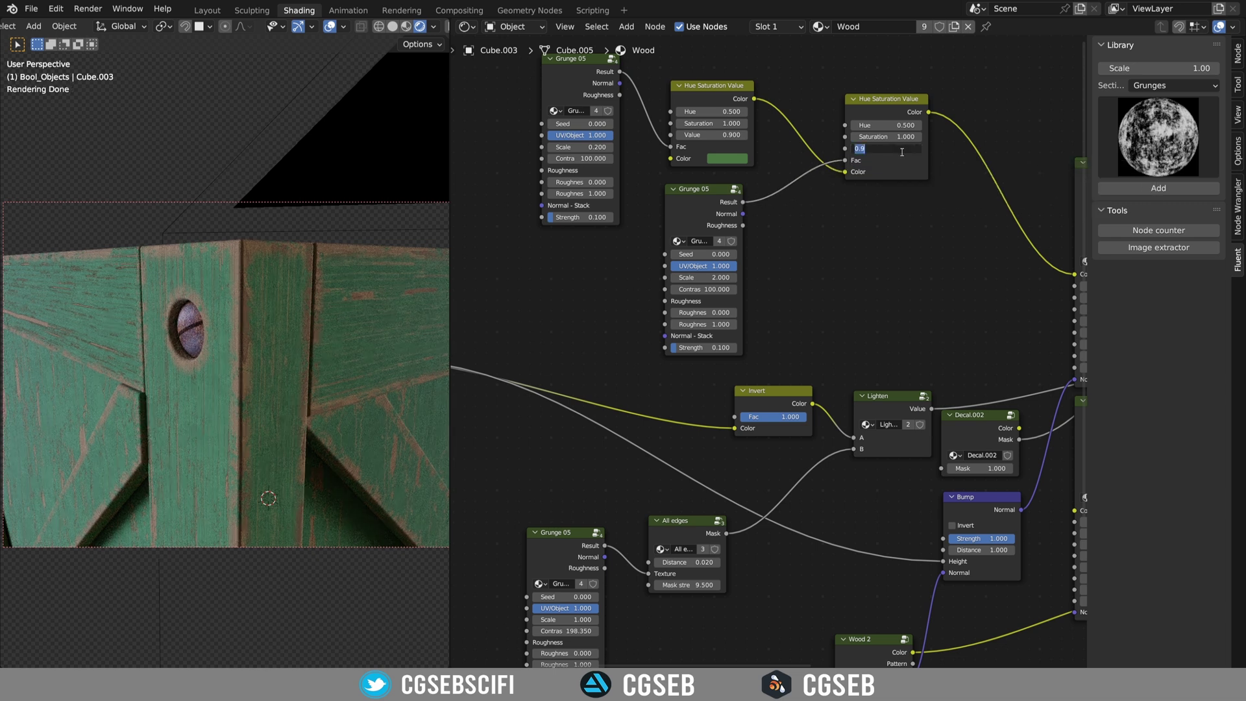
text(1)
key(Return)
scroll(963, 161, up, 3)
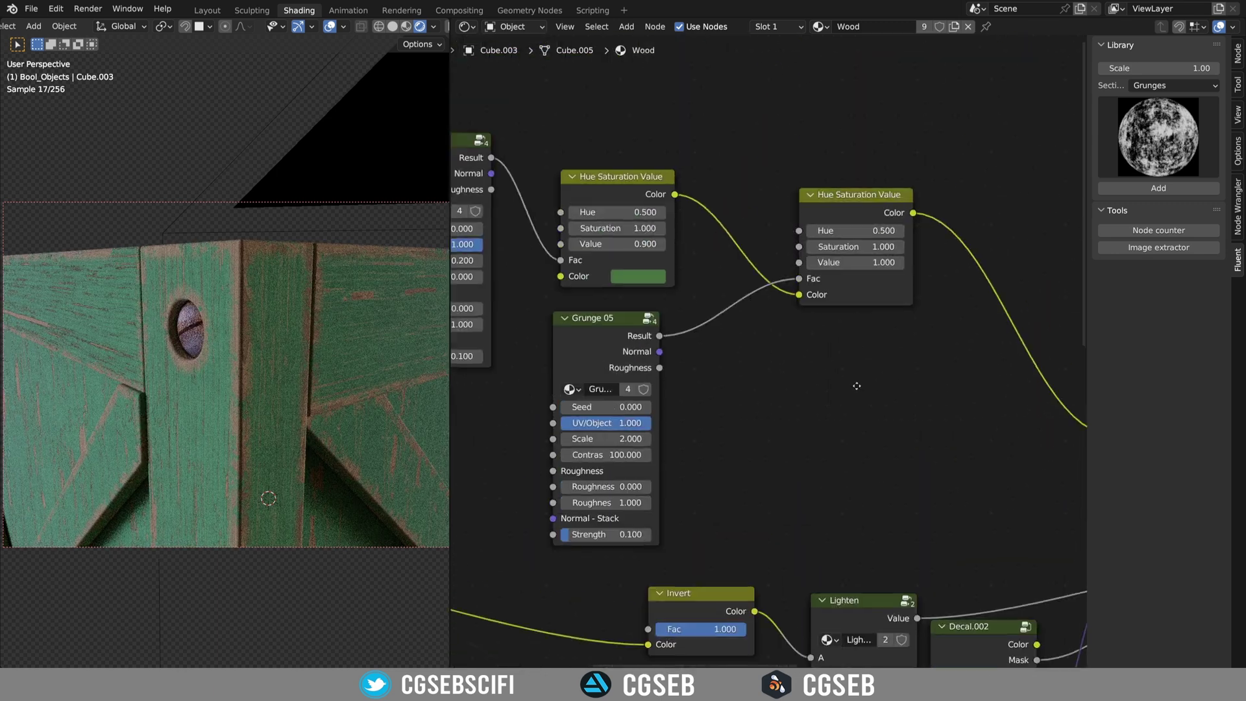
click(884, 218)
text(0.4)
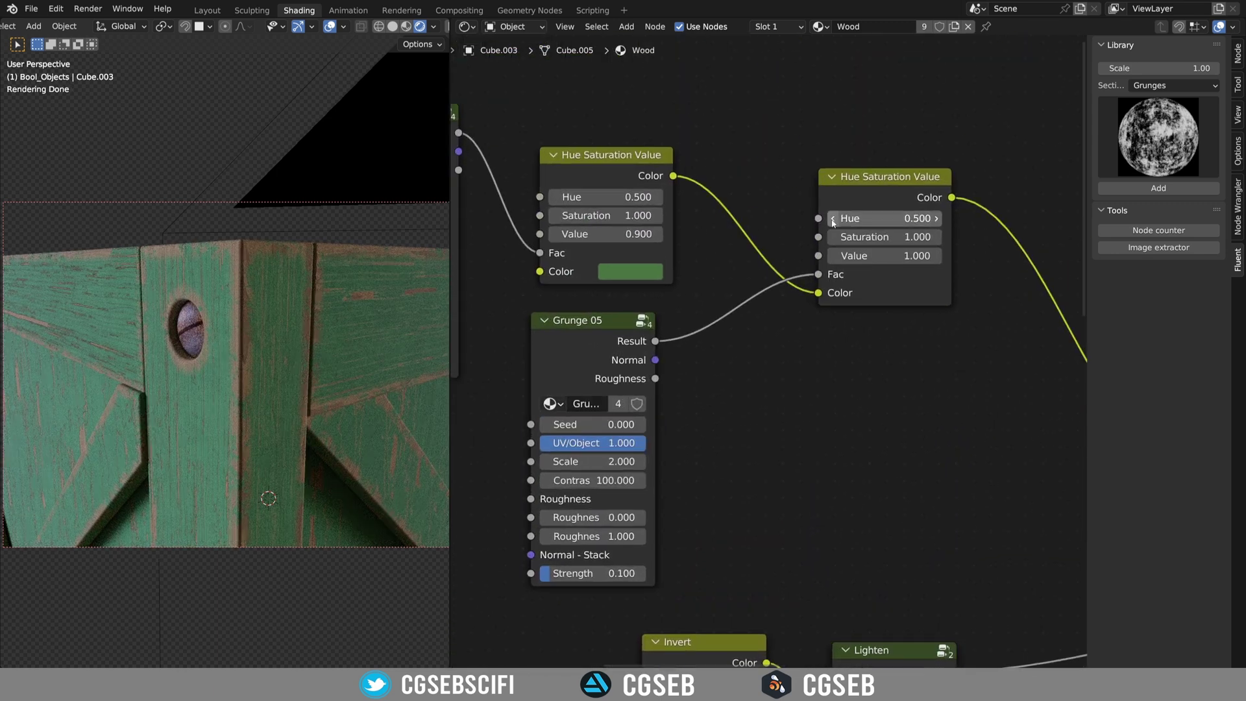
key(Return)
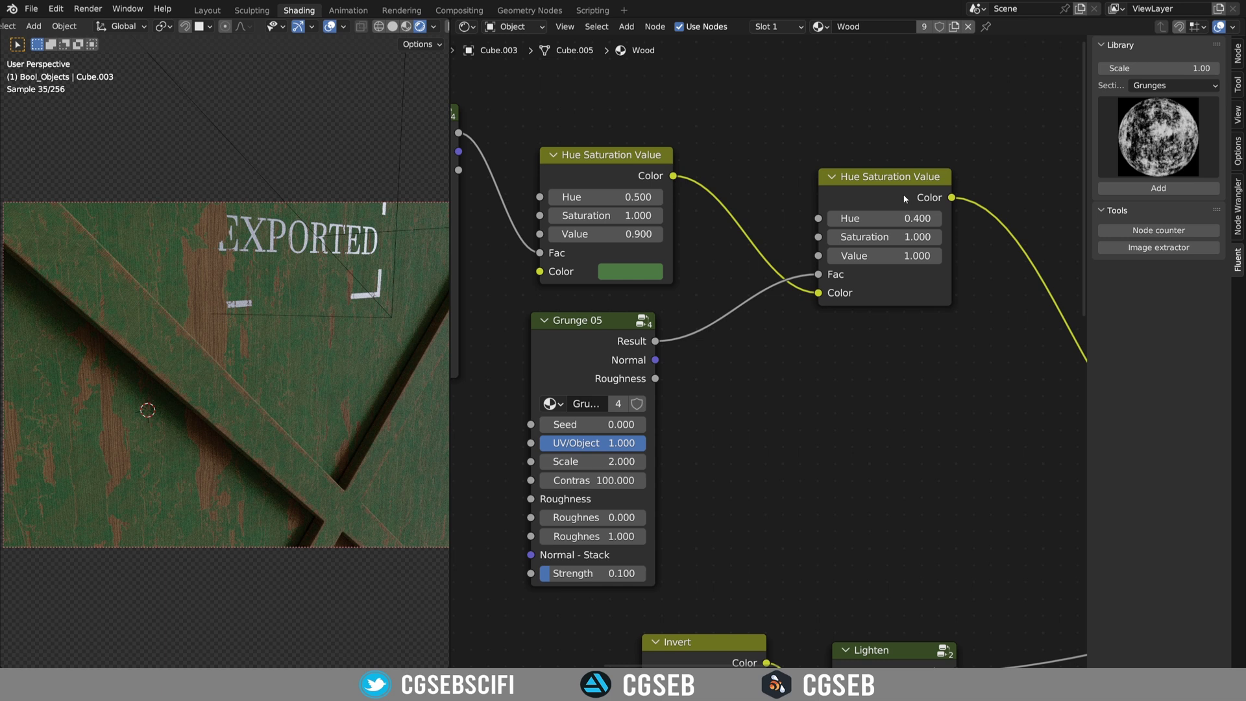
- Preview the duplicated Hue Saturation Value node's color output directly on the crate
ctrl+shift+click(885, 192)
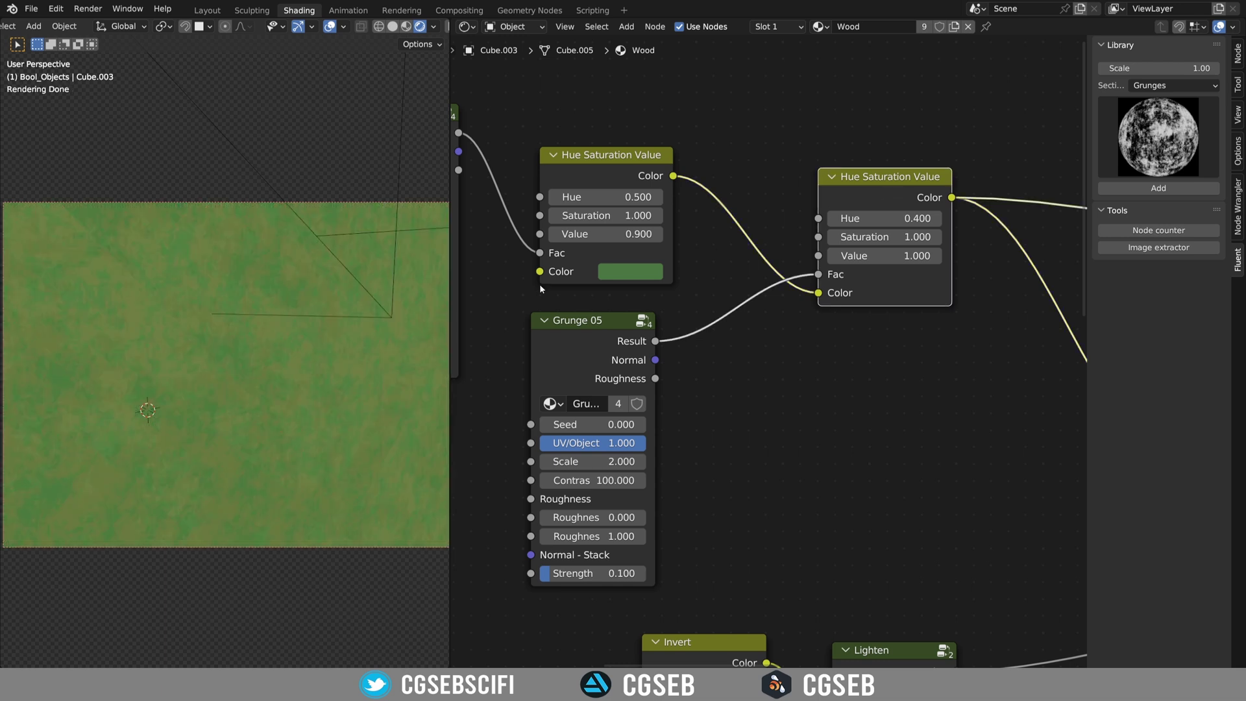
scroll(331, 306, down, 3)
middle_drag(768, 328, 843, 340)
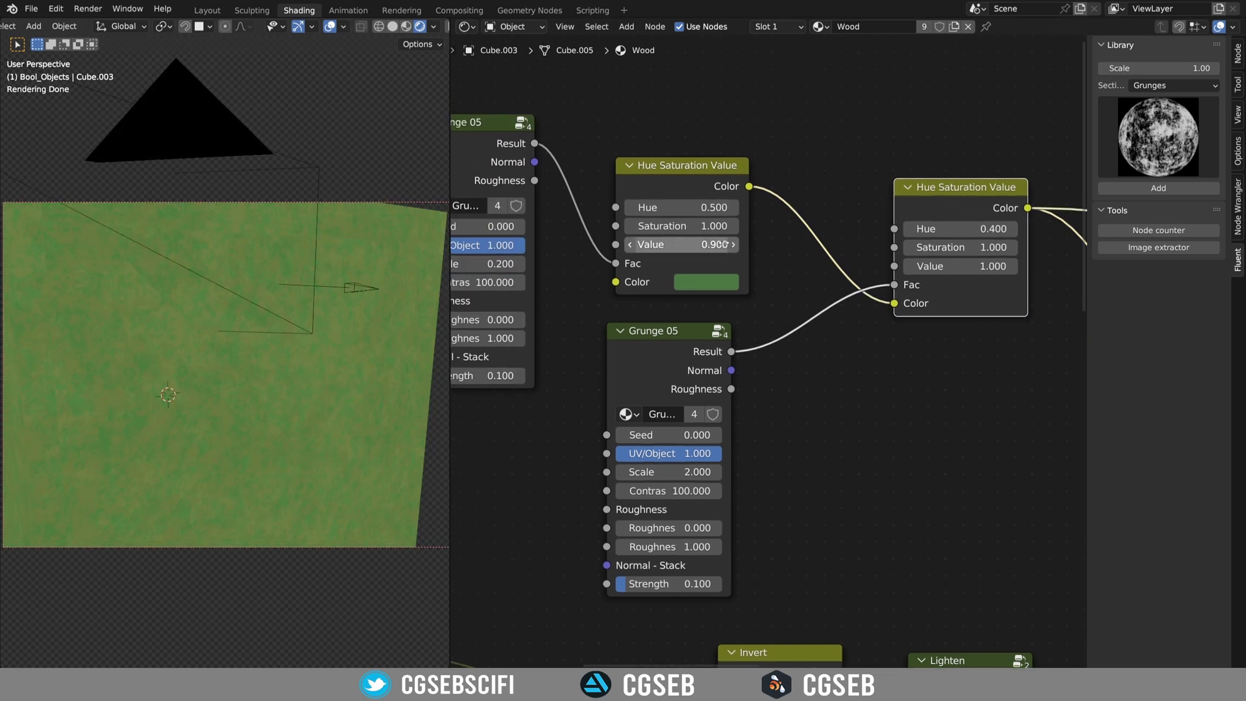
shift+scroll(675, 360, down, 3)
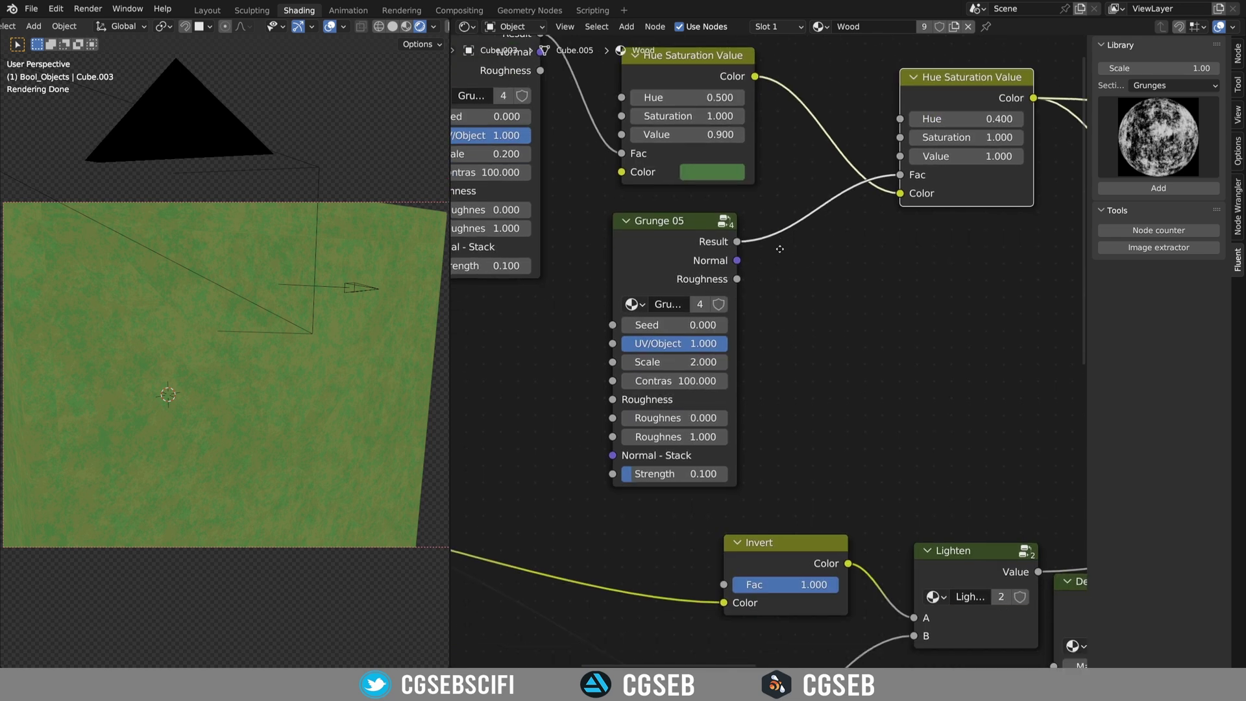
- Set the Scale of the Grunge 05 node that drives the second Hue Saturation Value node to 0.200
click(676, 360)
text(0.2)
key(Return)
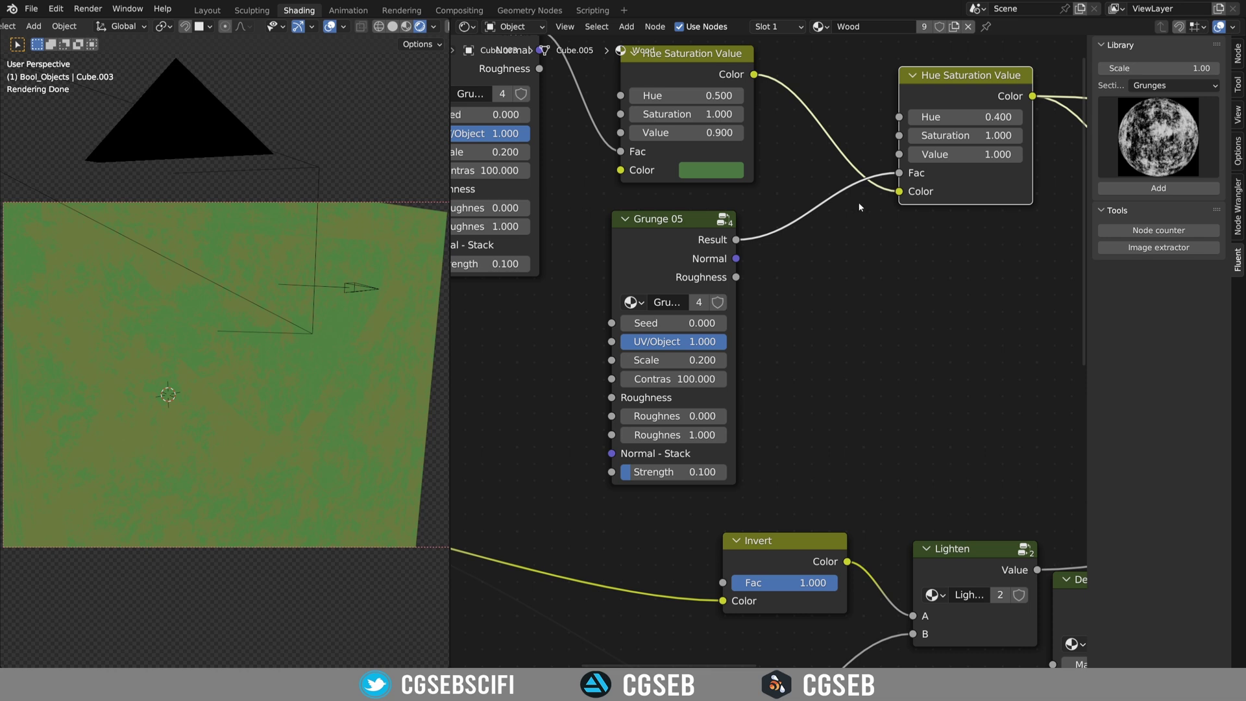
- Set the second Hue Saturation Value node's Hue to 0.450 for a subtler paint color variation
middle_drag(859, 207, 788, 252)
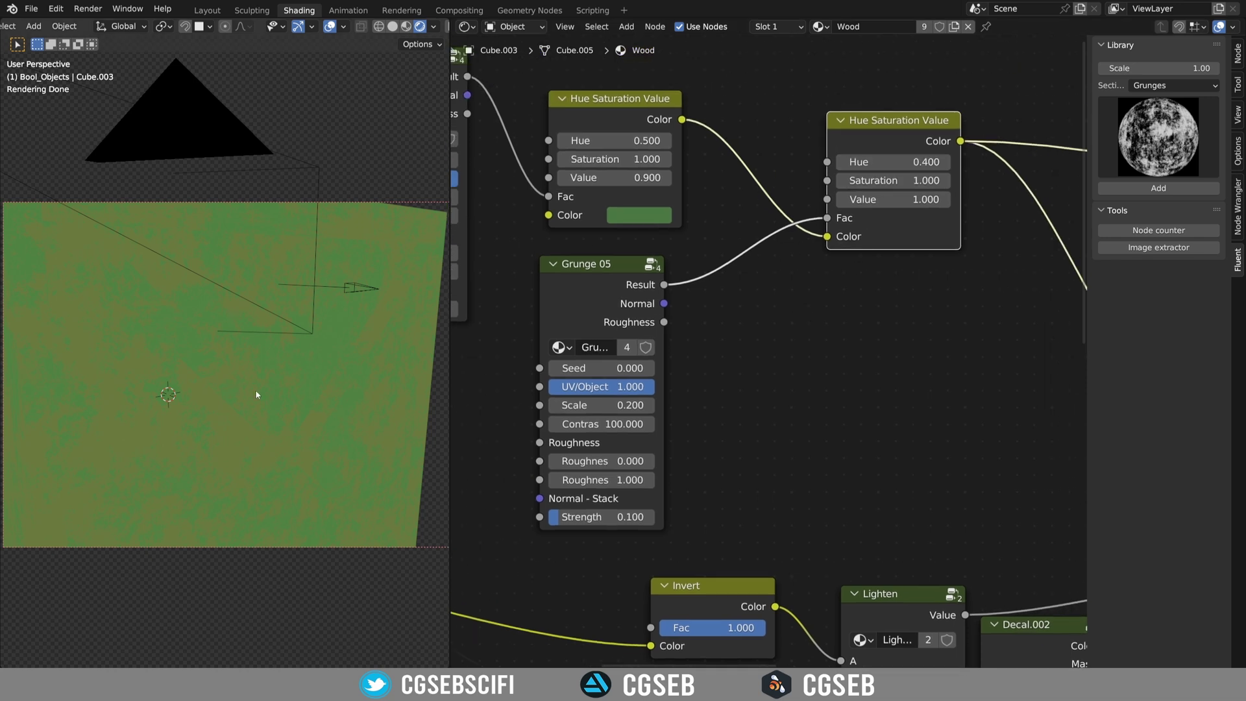
click(891, 162)
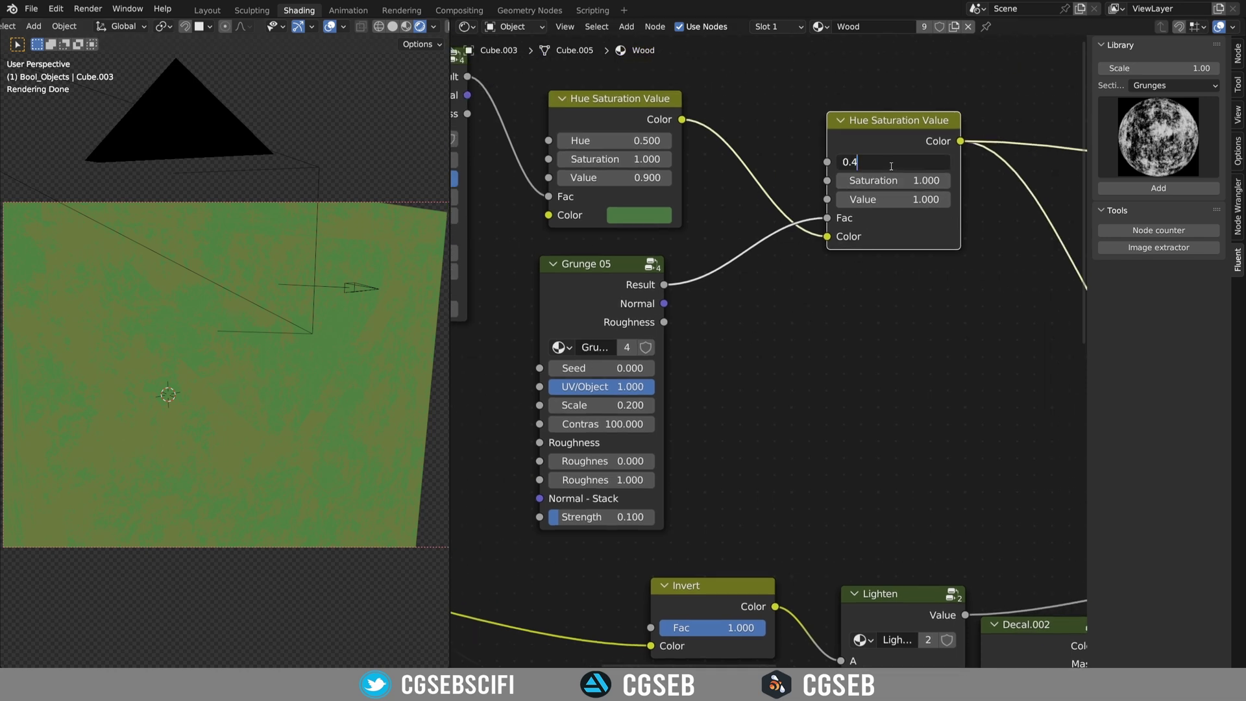
text(5)
key(Return)
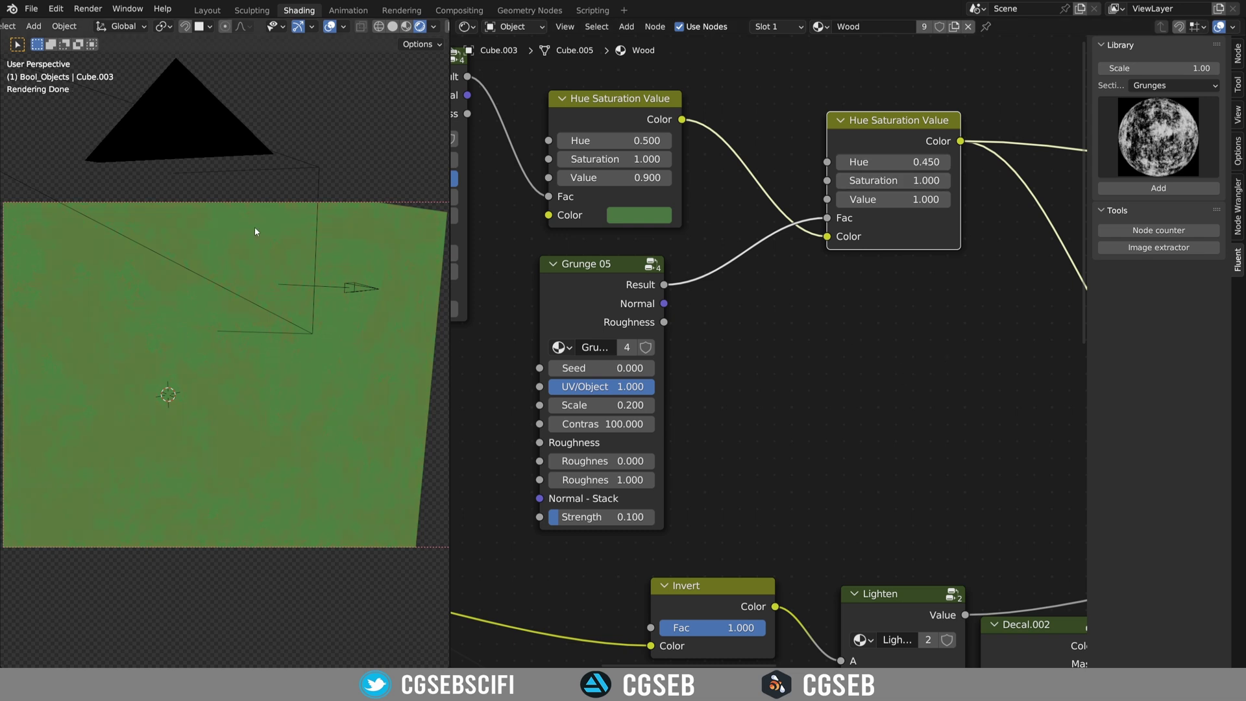
- Inspect the exposed wood beside the EXPORTED decal and set the Wood 2 node's Strength to 0.311
middle_drag(985, 337, 985, 148)
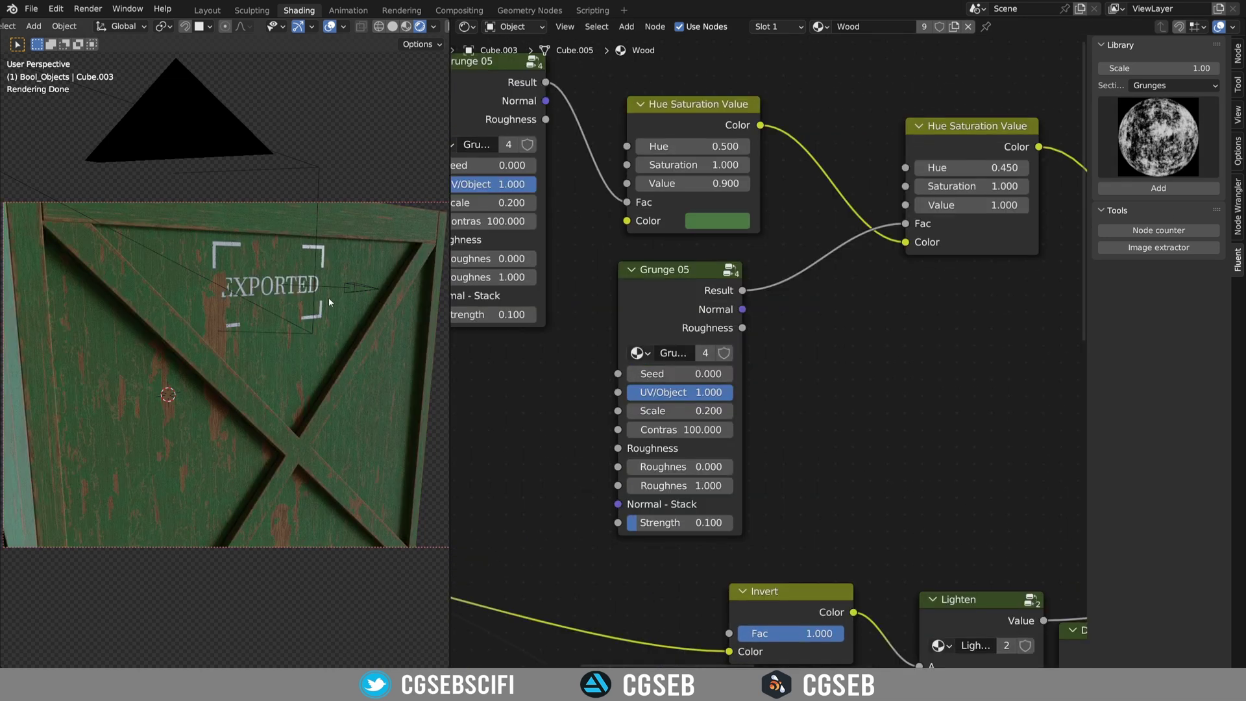
middle_drag(284, 320, 291, 353)
scroll(291, 352, up, 2)
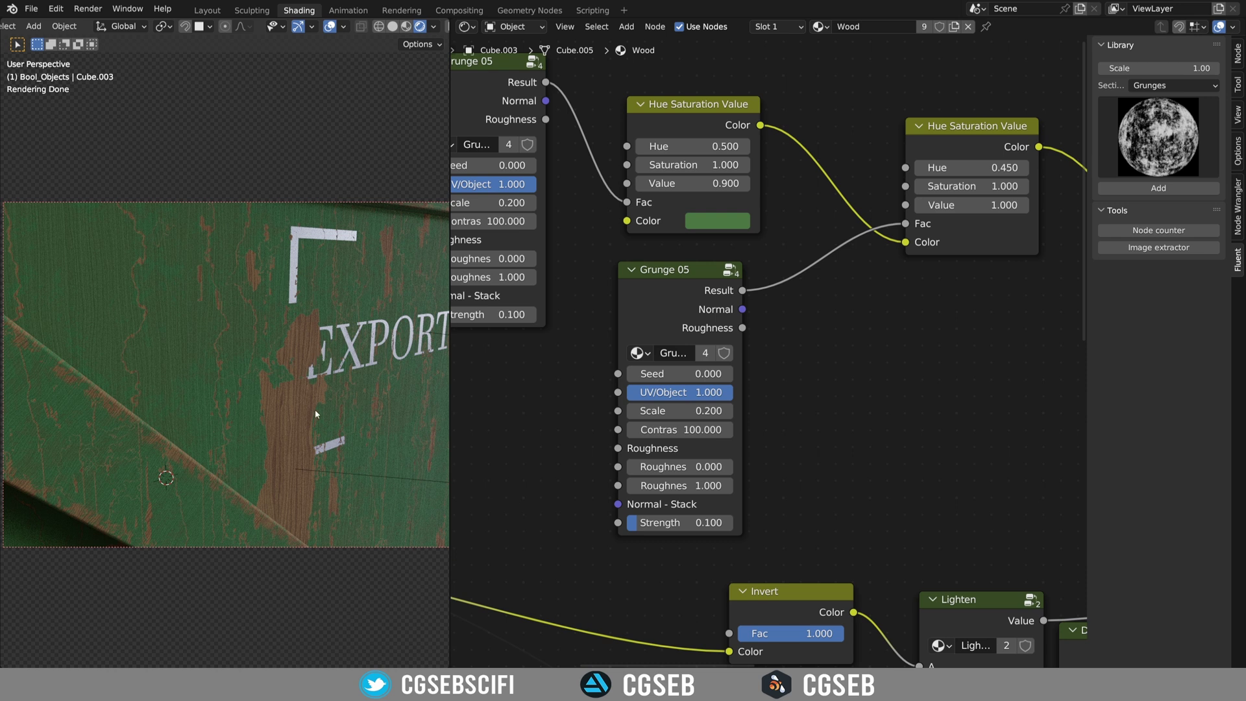
middle_drag(288, 385, 300, 411)
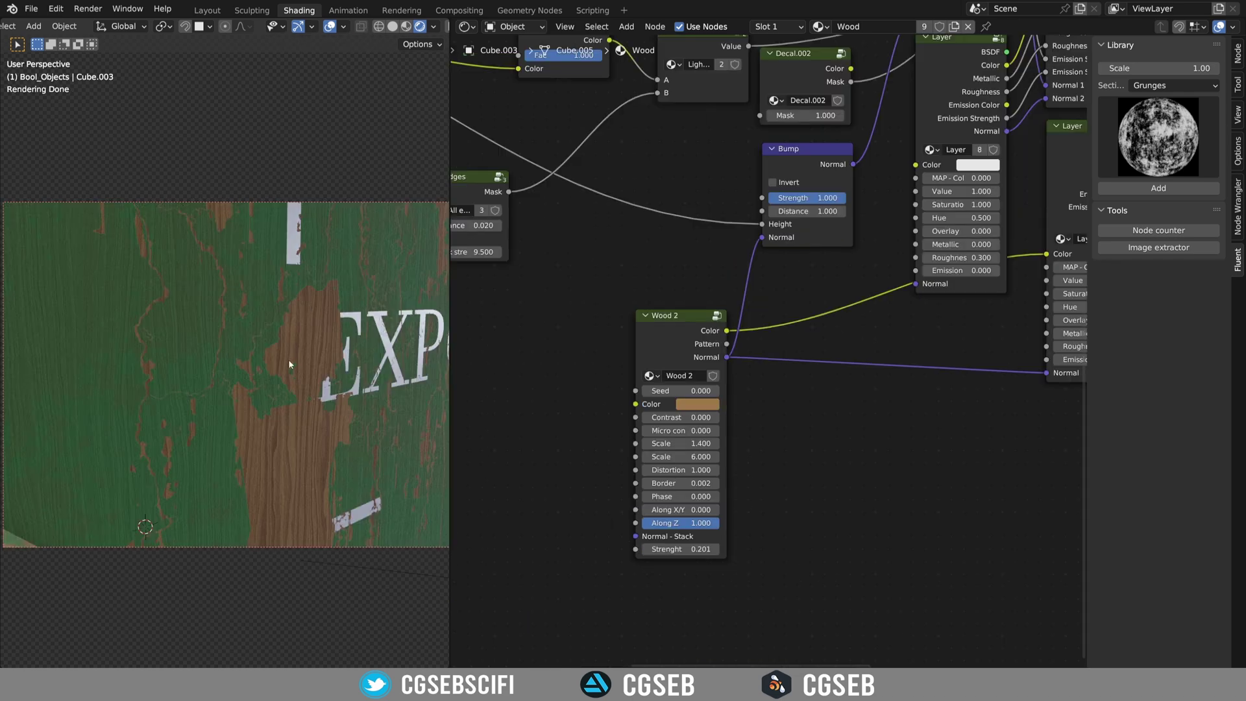
middle_drag(321, 336, 321, 329)
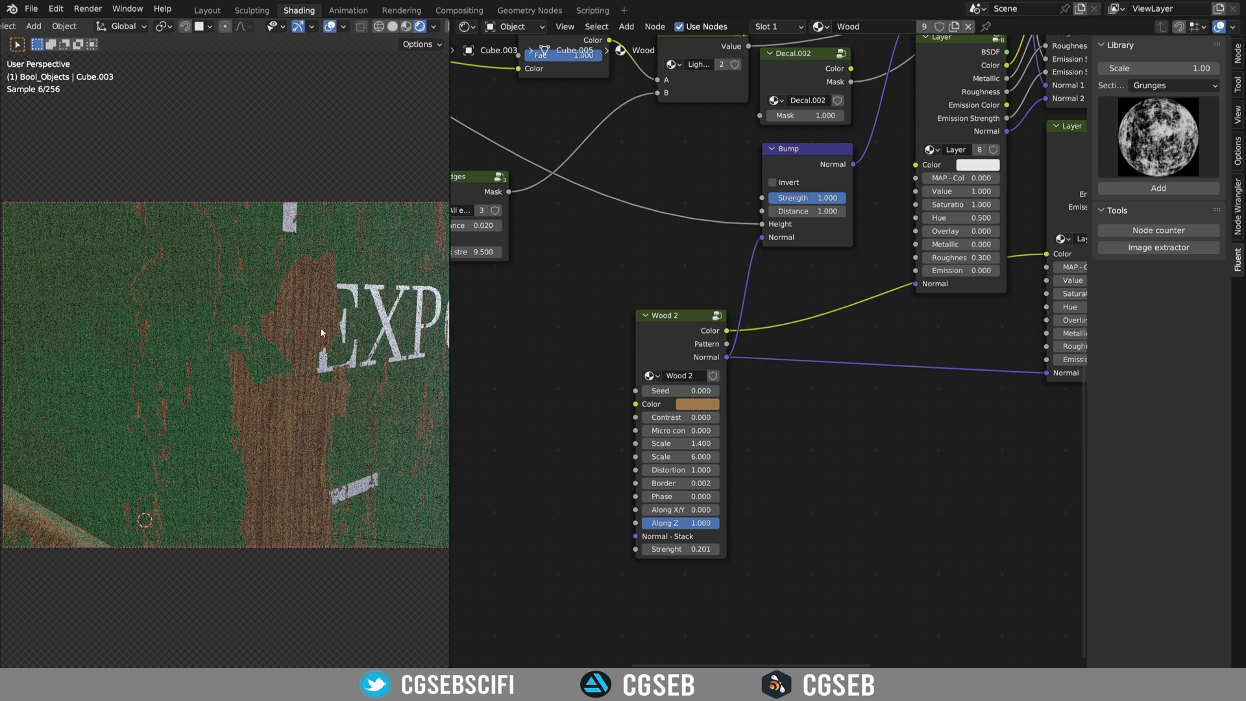
drag(682, 550, 721, 549)
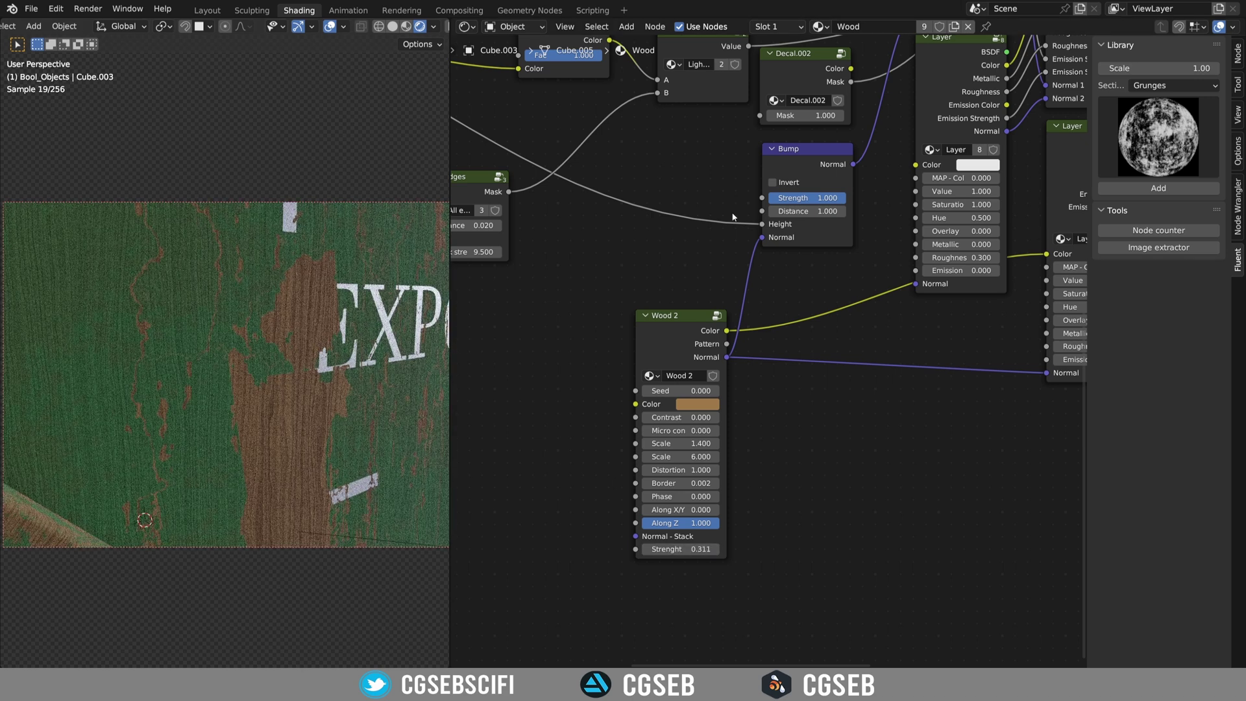
- Duplicate the Wood 2 node beside the original and connect the copy's Normal output to the Bump node's Normal input
middle_drag(805, 103, 691, 375)
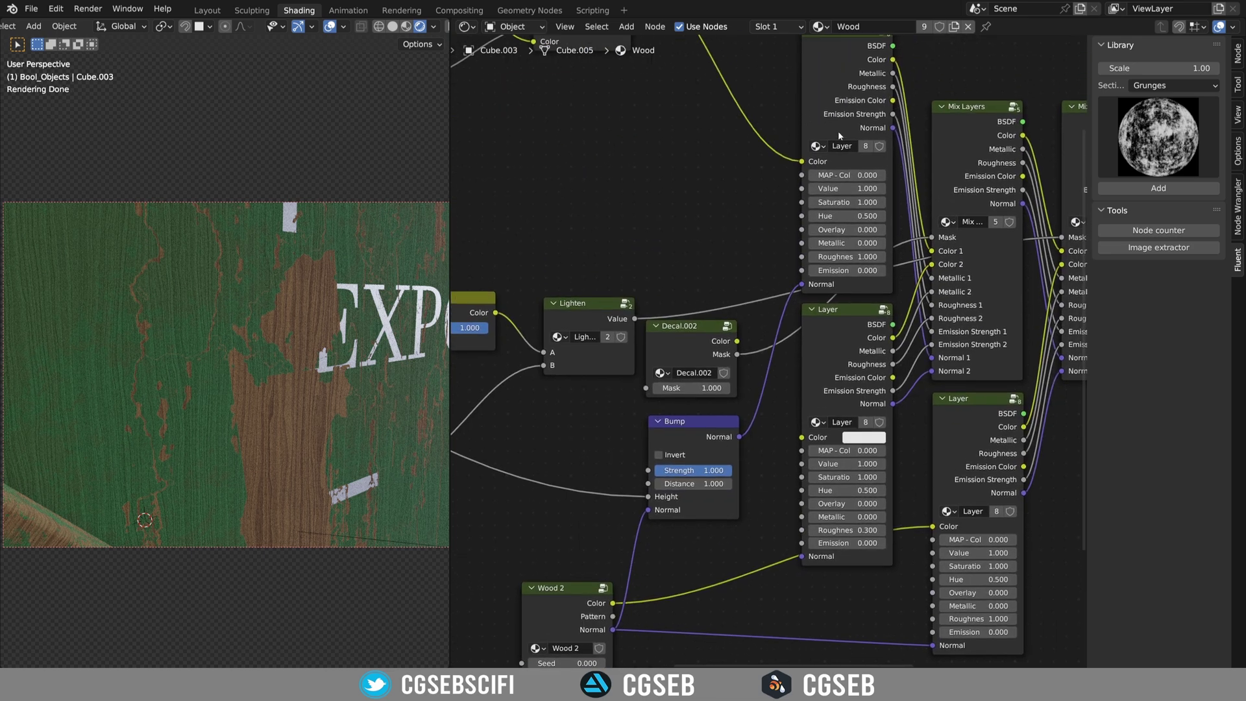
middle_drag(248, 341, 224, 313)
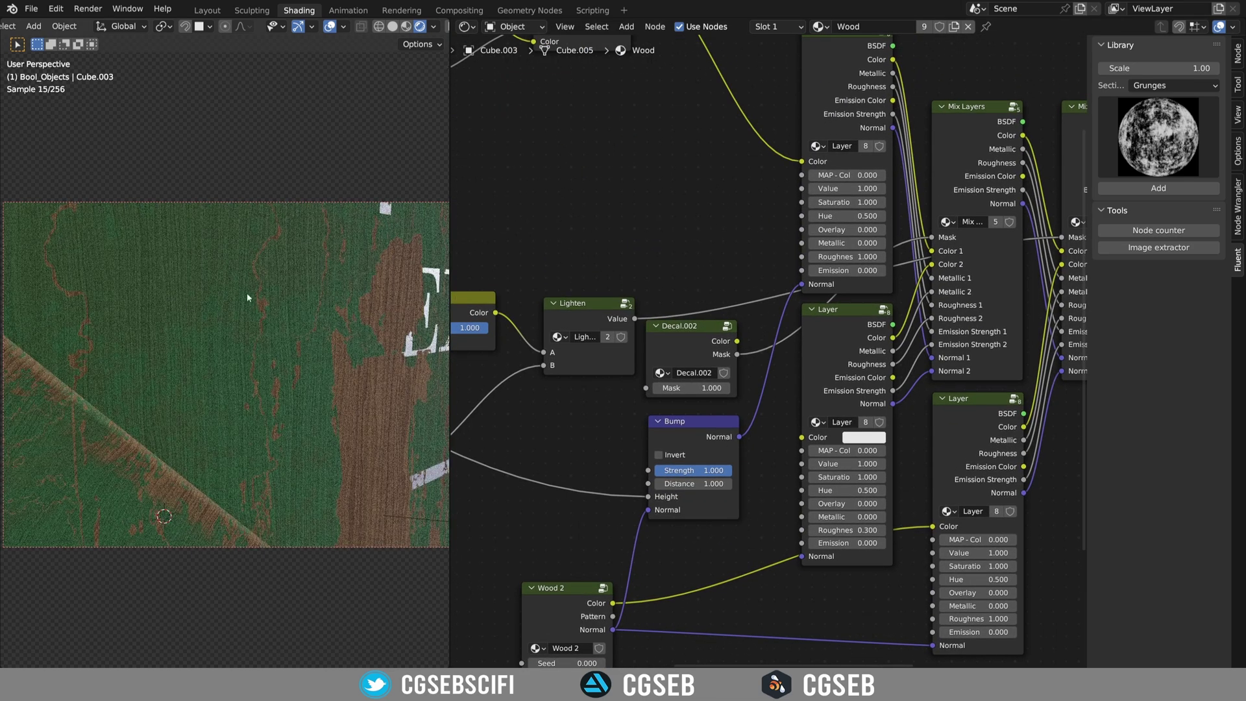
scroll(214, 308, down, 4)
scroll(213, 309, up, 7)
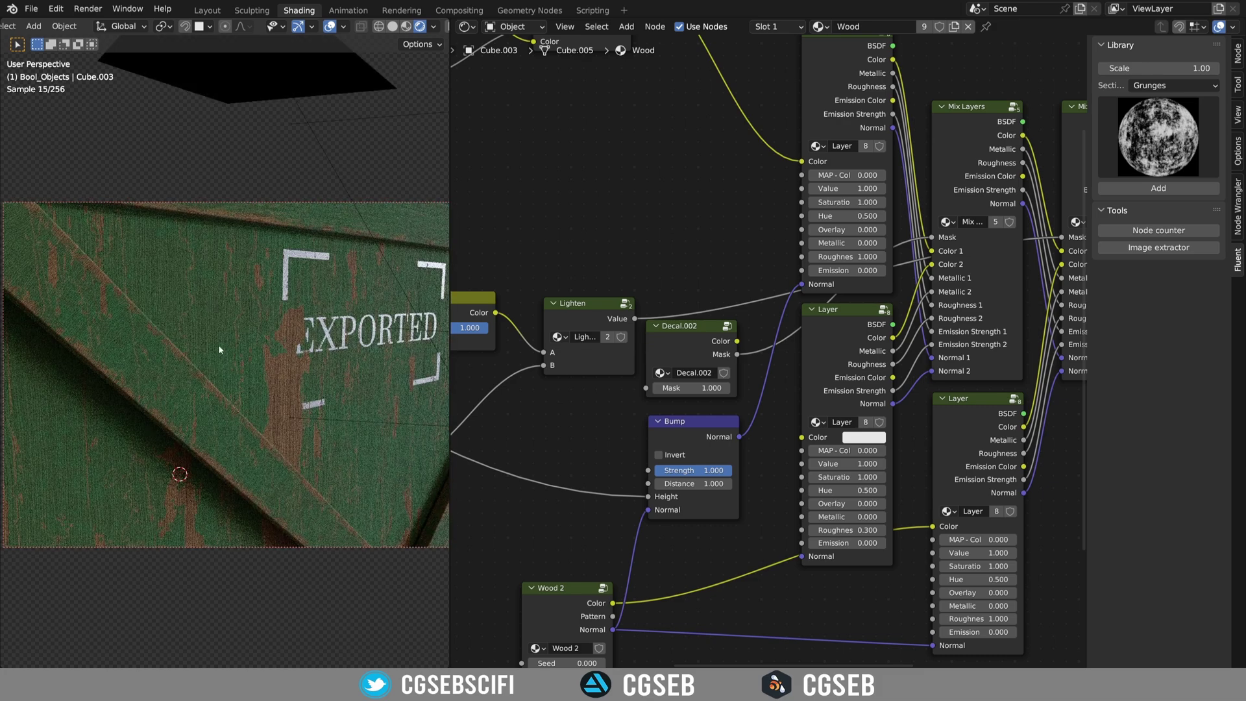
scroll(294, 355, up, 5)
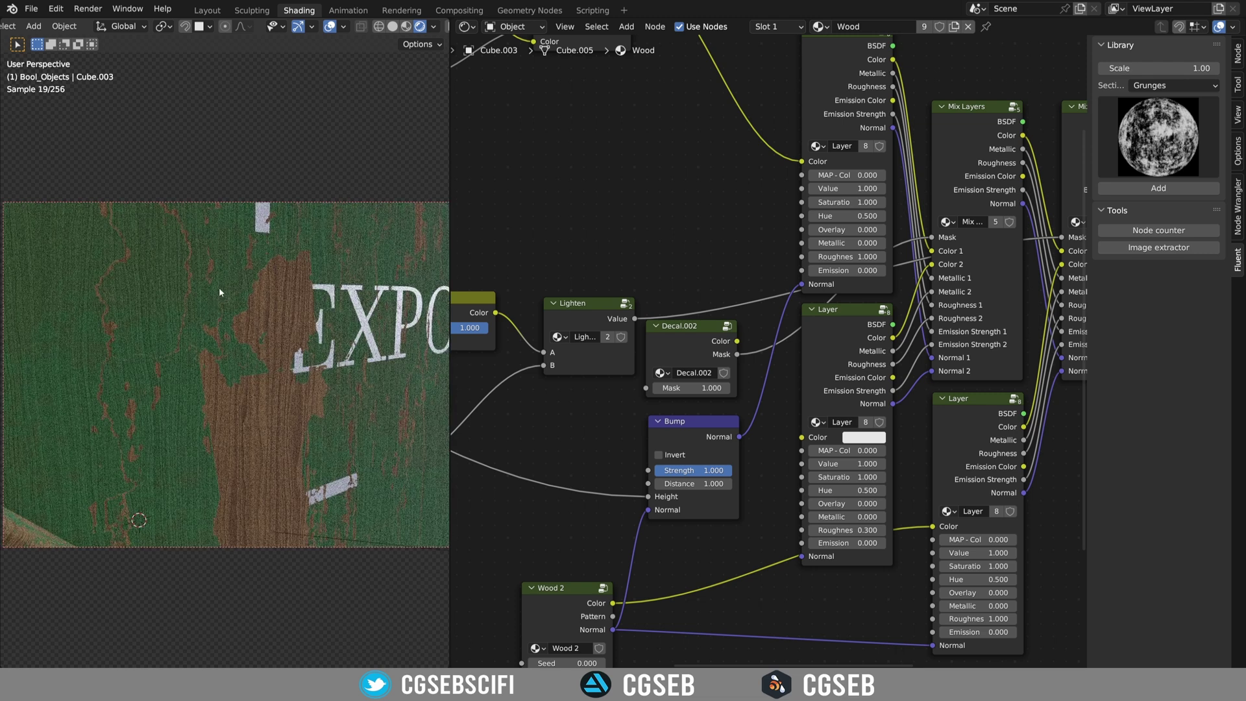
middle_drag(559, 483, 803, 177)
click(824, 306)
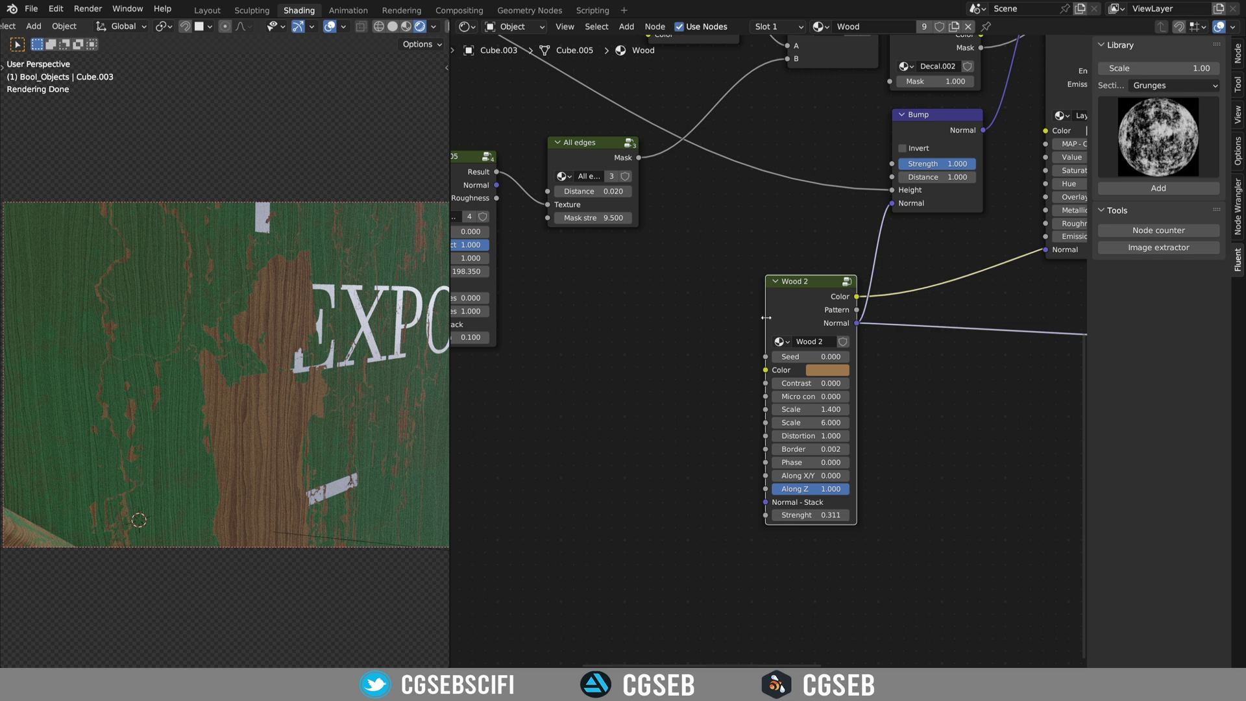
key(shift+d)
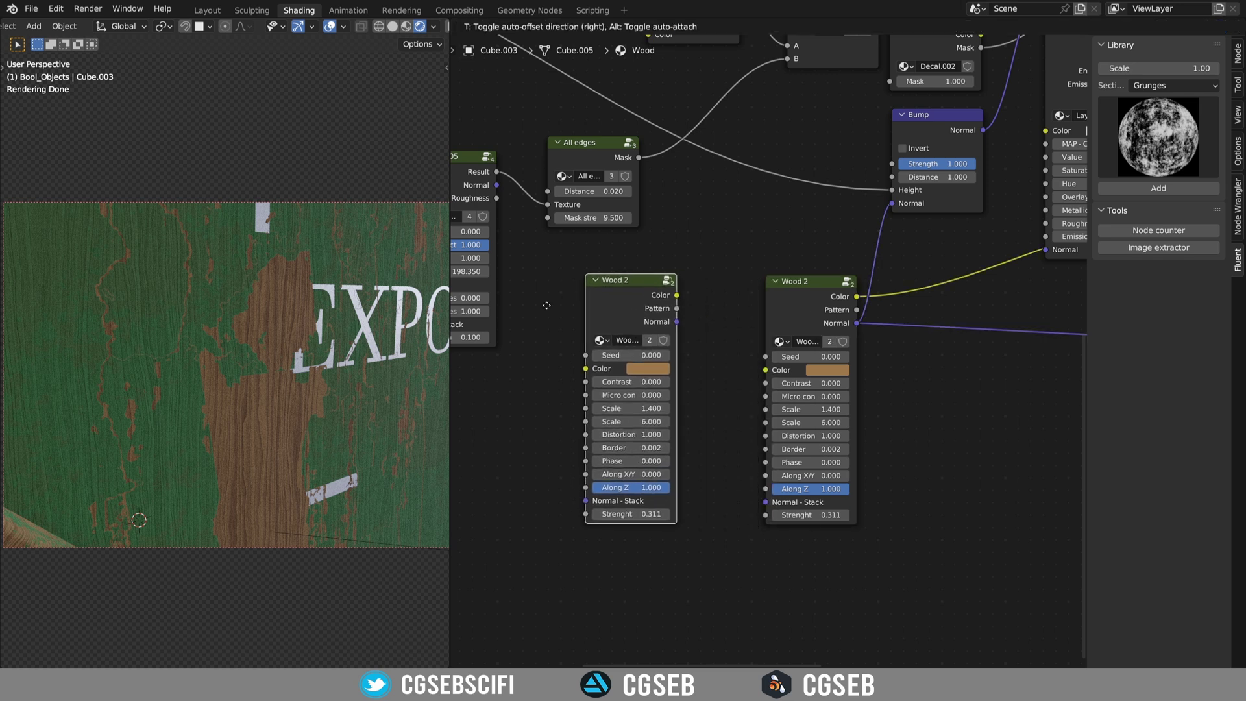
click(547, 309)
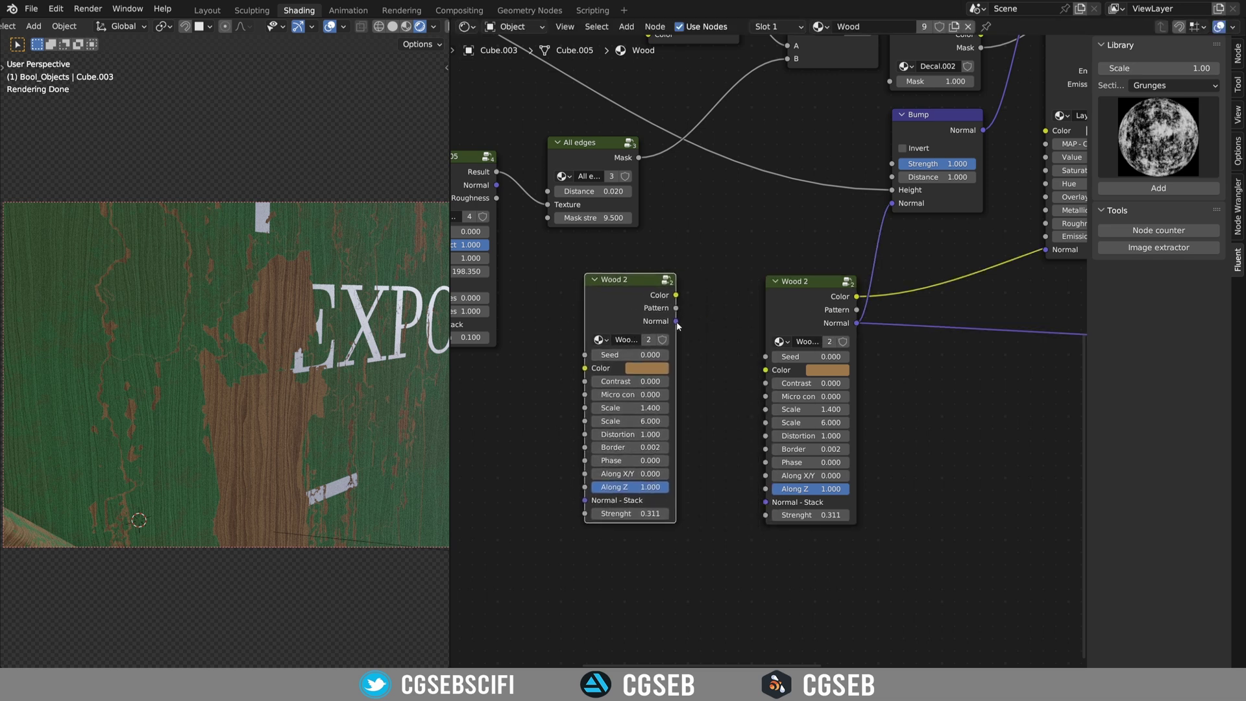
drag(677, 322, 898, 205)
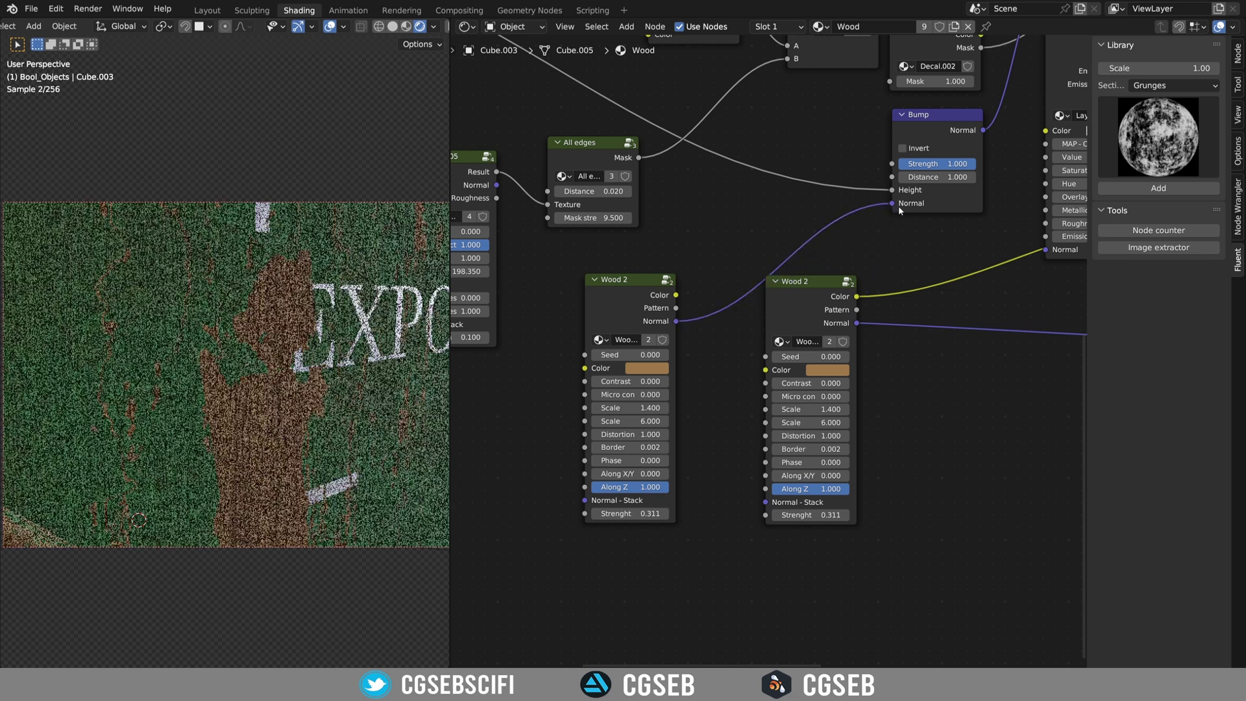
- Try a Strength of 0.100 on the duplicated Wood 2 node and check the paint relief up close
middle_drag(701, 466, 723, 424)
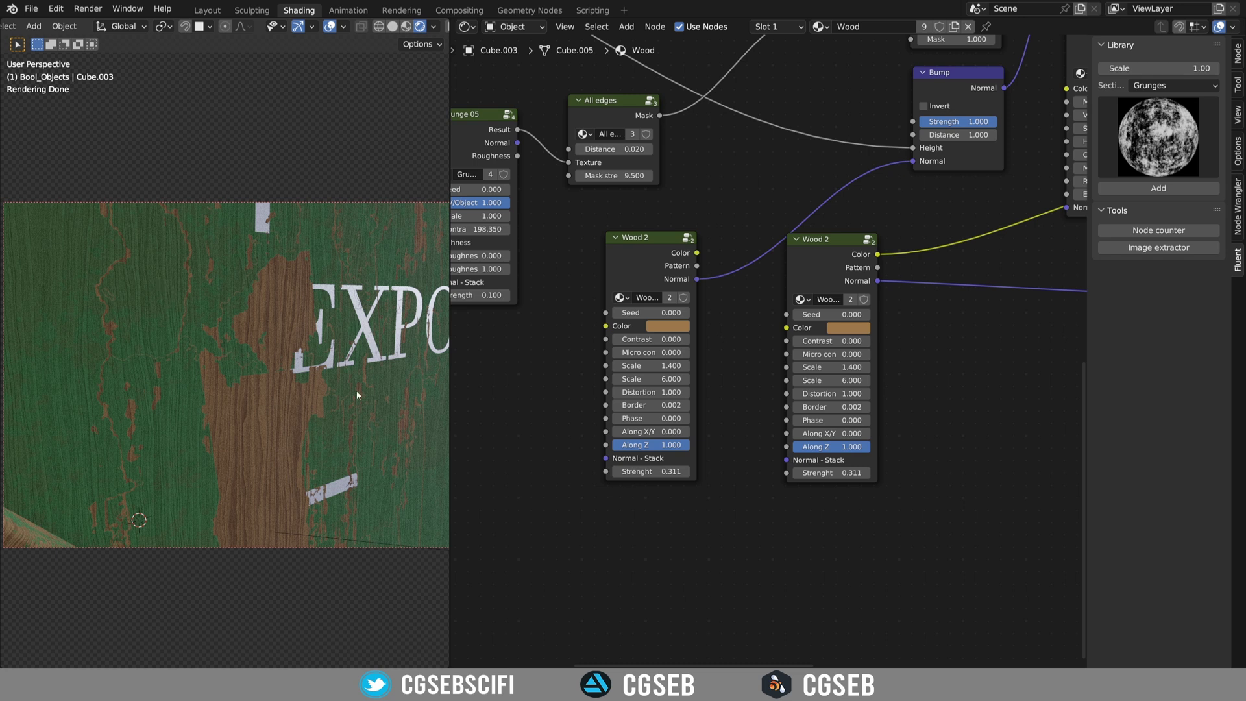
double_click(664, 471)
text(0.1)
key(Return)
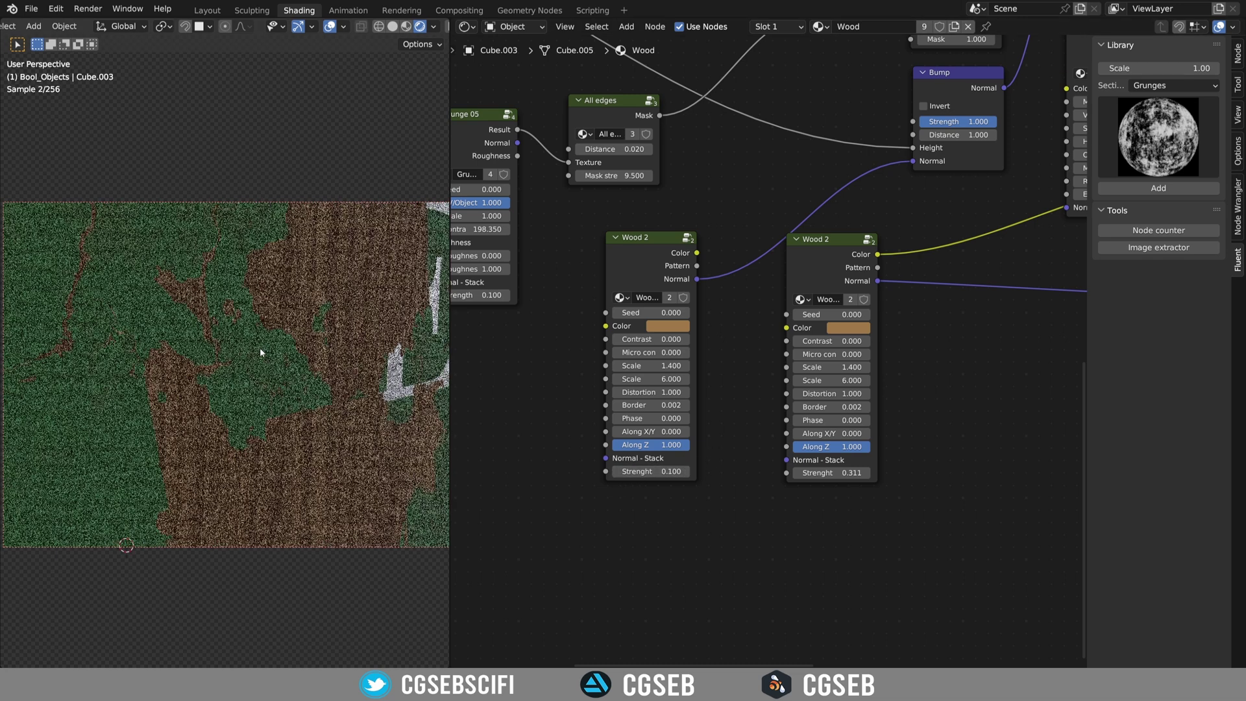
- Set the duplicated Wood 2 node's Strength to 0.200
double_click(660, 474)
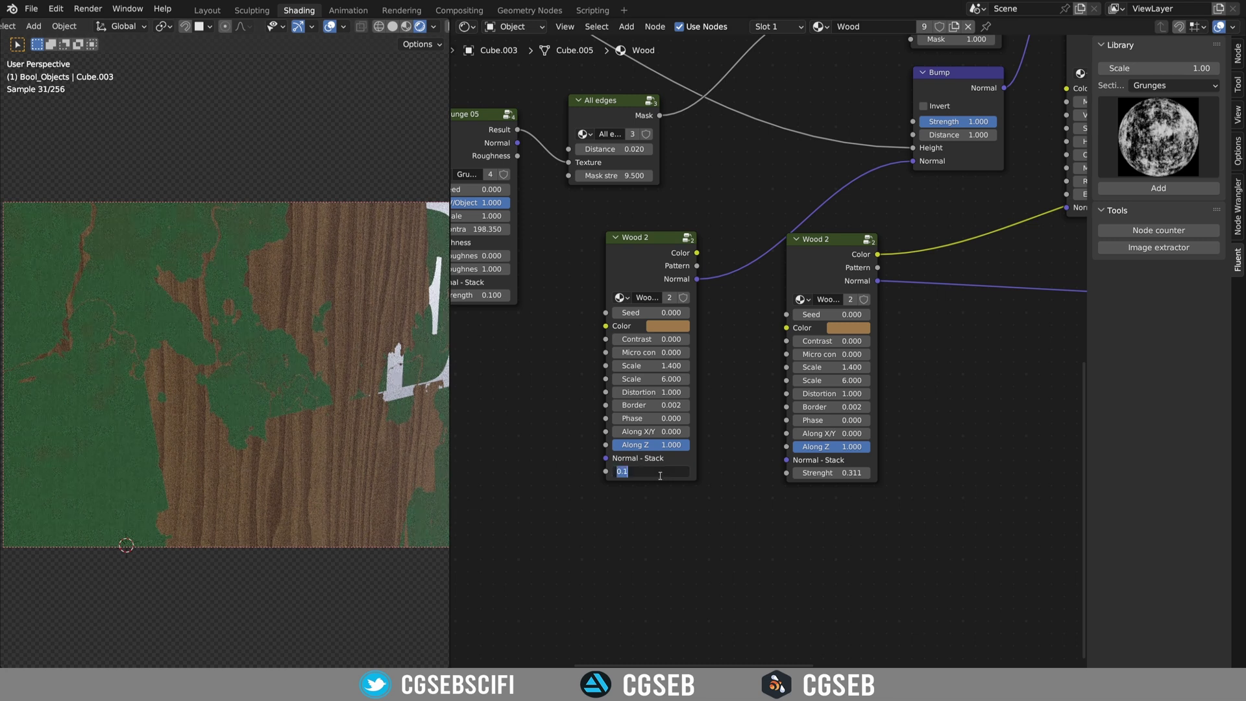
text(0.2)
key(Return)
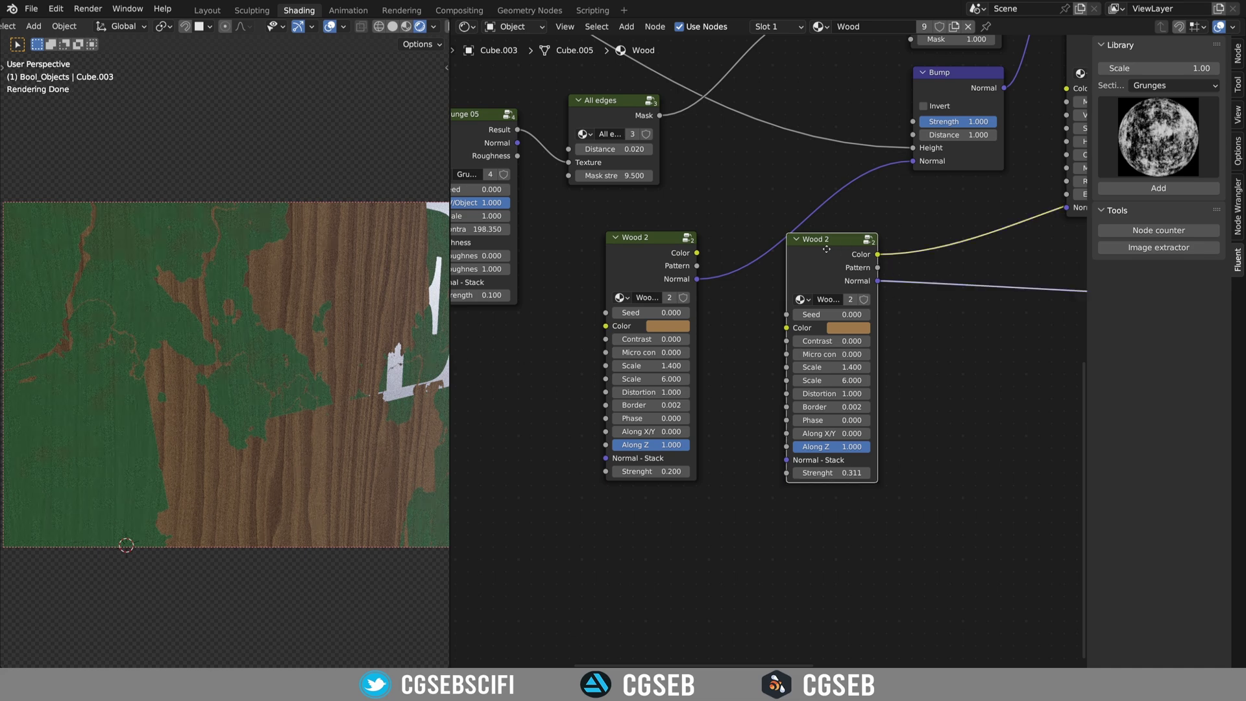
- Move the original Wood 2 node slightly lower and farther from its duplicate
drag(826, 249, 849, 299)
middle_drag(937, 293, 551, 523)
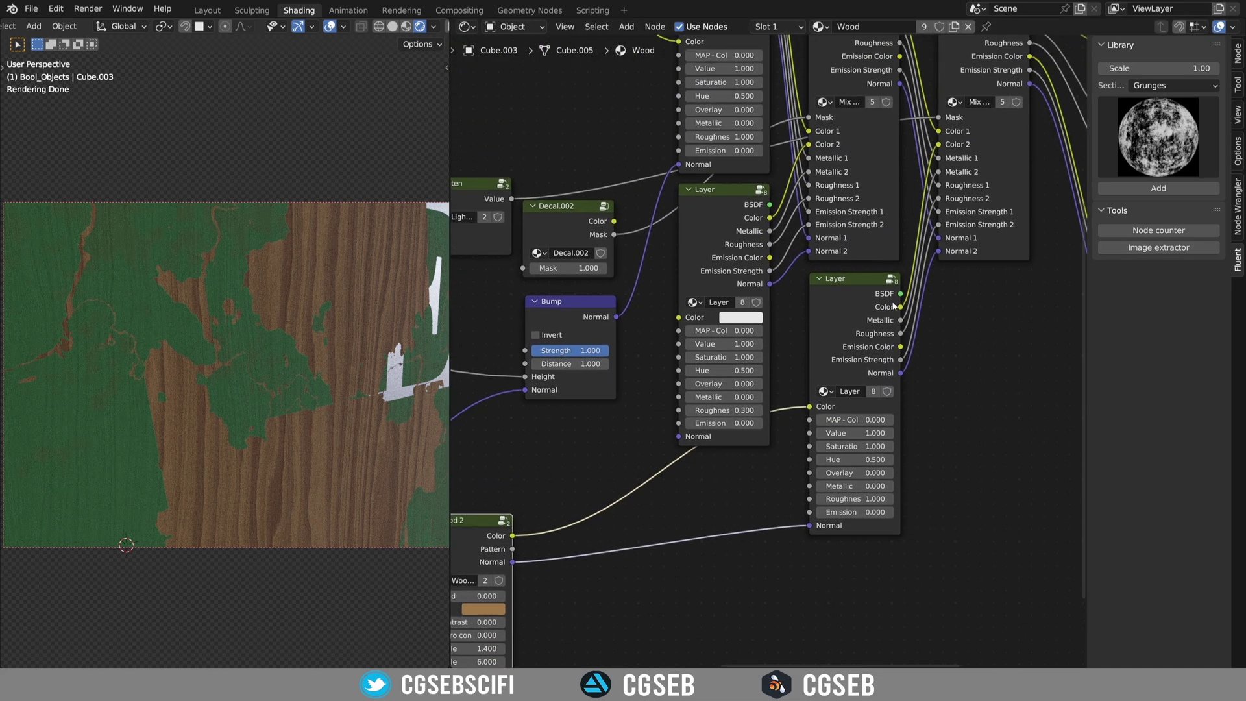